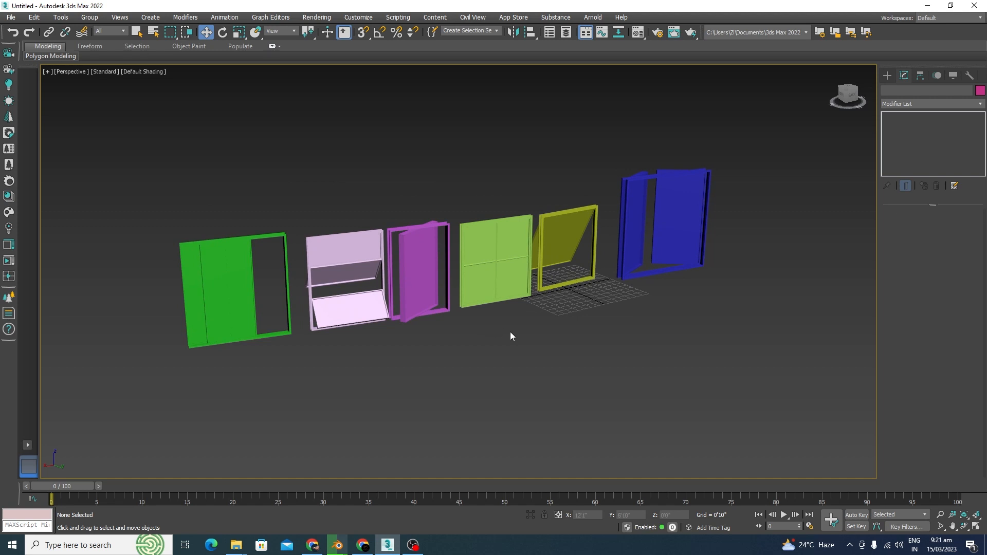
middle_click_drag(463, 356, 457, 357, "alt")
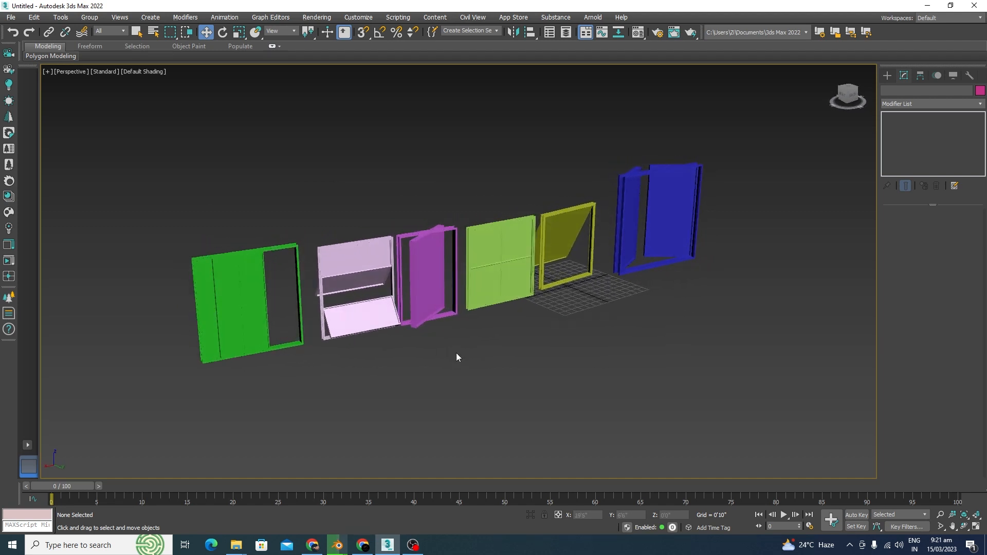
scroll(456, 353, "up", 3)
scroll(479, 215, "down", 4)
mouse_move(520, 319)
middle_mouse_down("alt")
mouse_move(518, 306)
mouse_move(513, 329)
middle_mouse_up("alt")
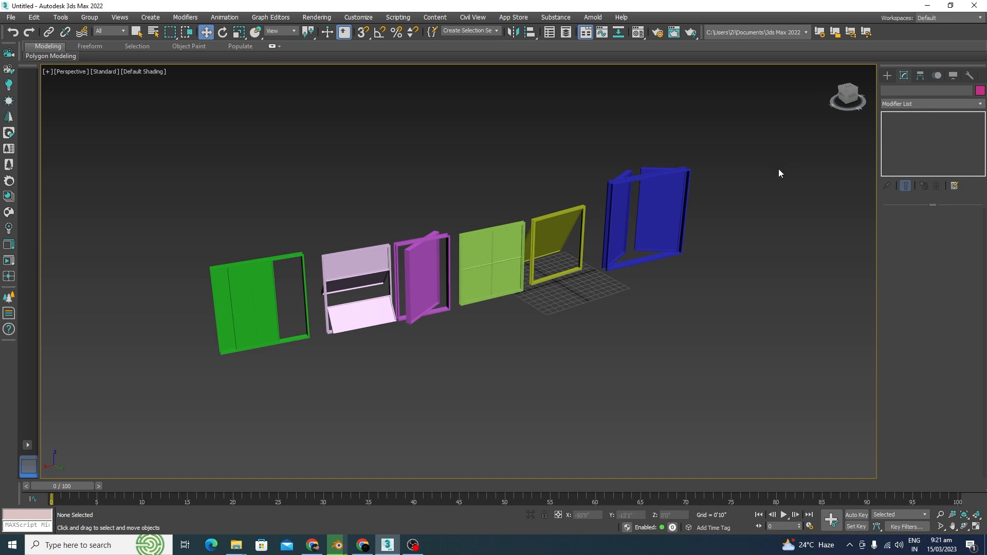
middle_click_drag(570, 278, 536, 337, "alt")
Reset the scene without saving the changes and maximize the Top viewport
left_click(10, 18)
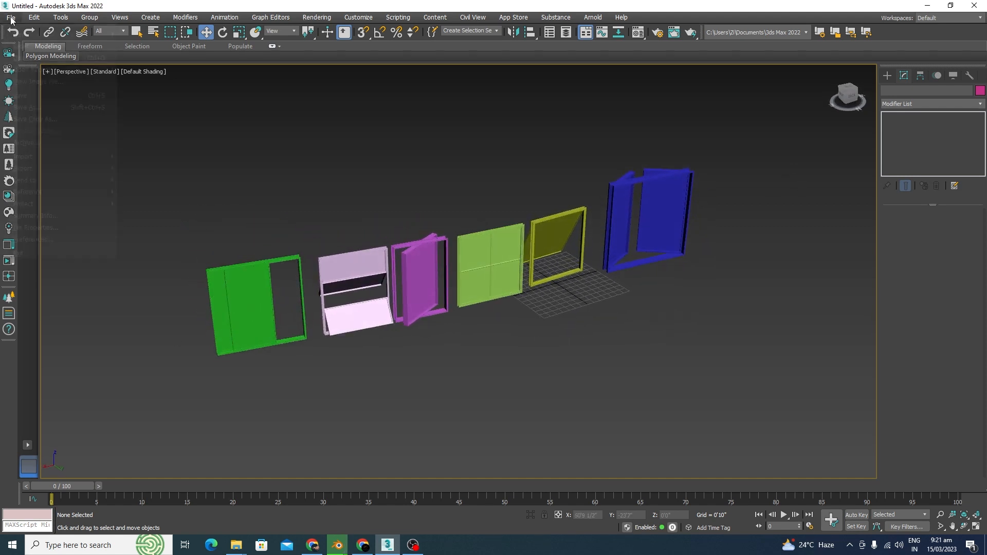
left_click(29, 46)
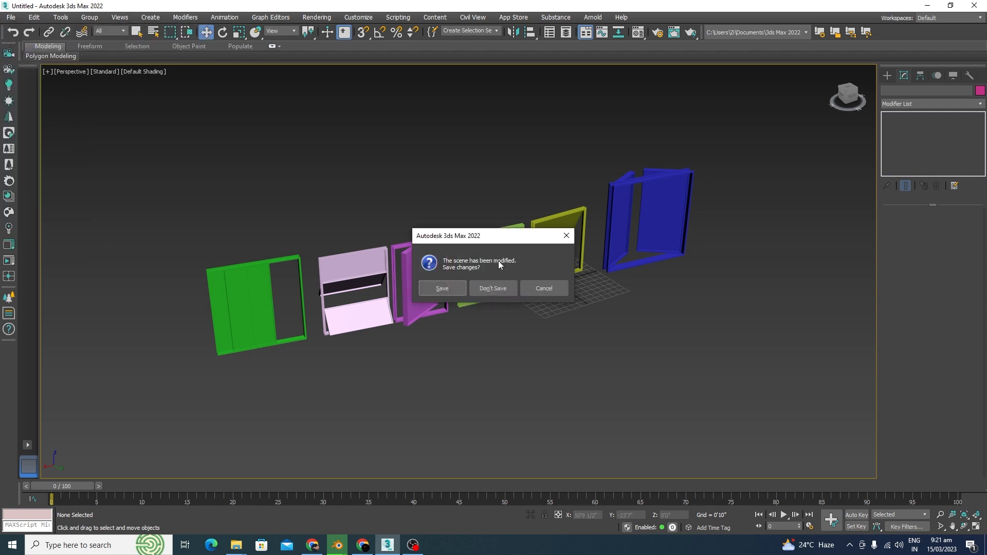
left_click(498, 292)
left_click(458, 286)
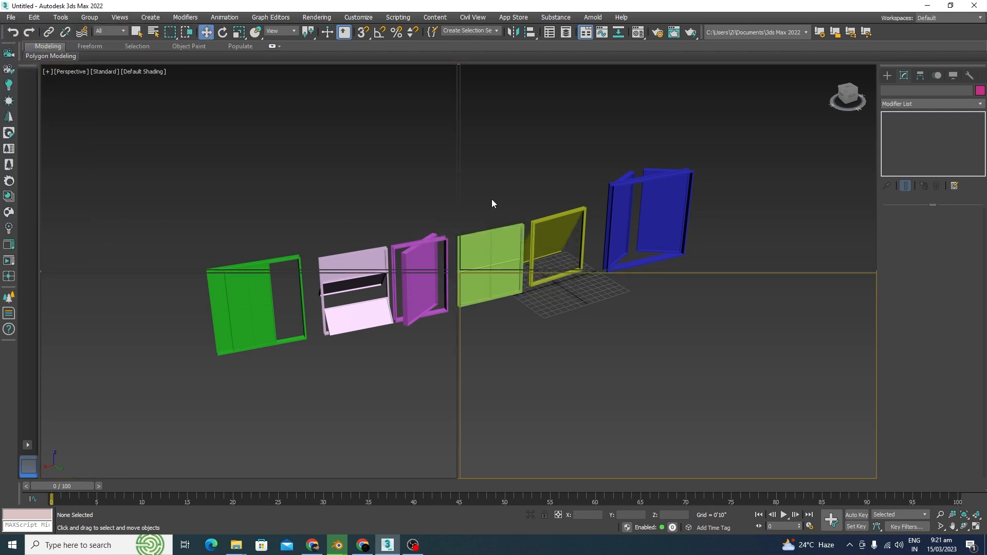
key("alt+w")
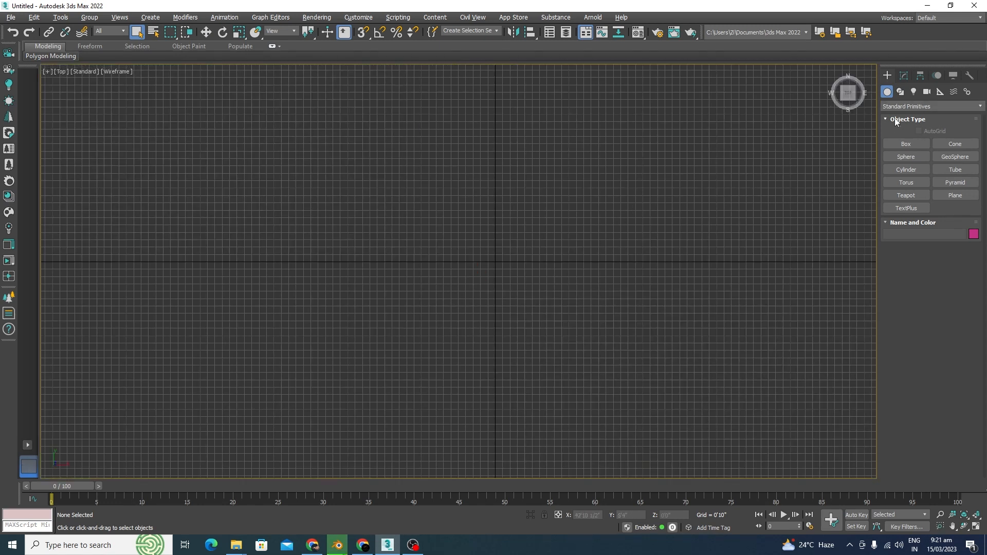
Switch the geometry creation category to Windows and show all four viewports
left_click(971, 108)
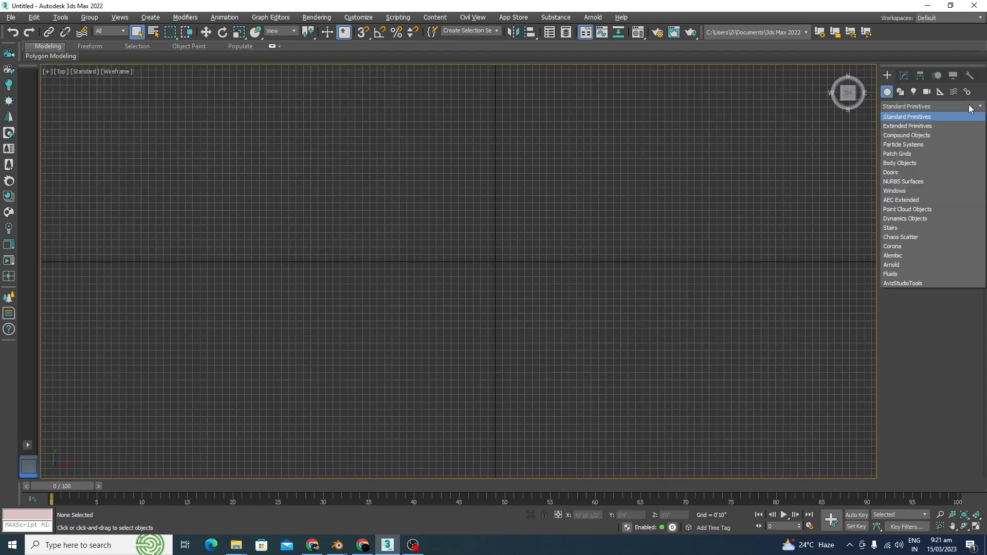
left_click(895, 192)
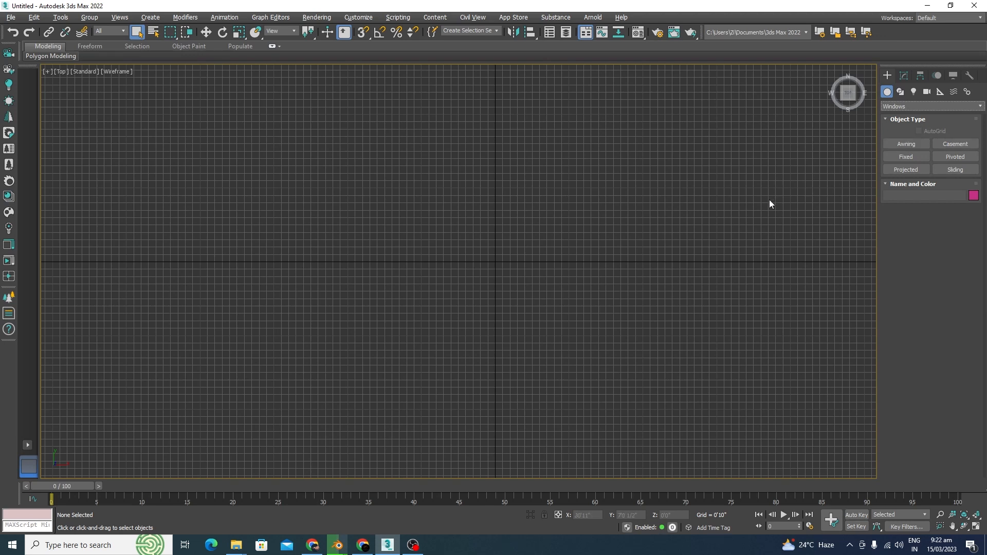
left_click(905, 144)
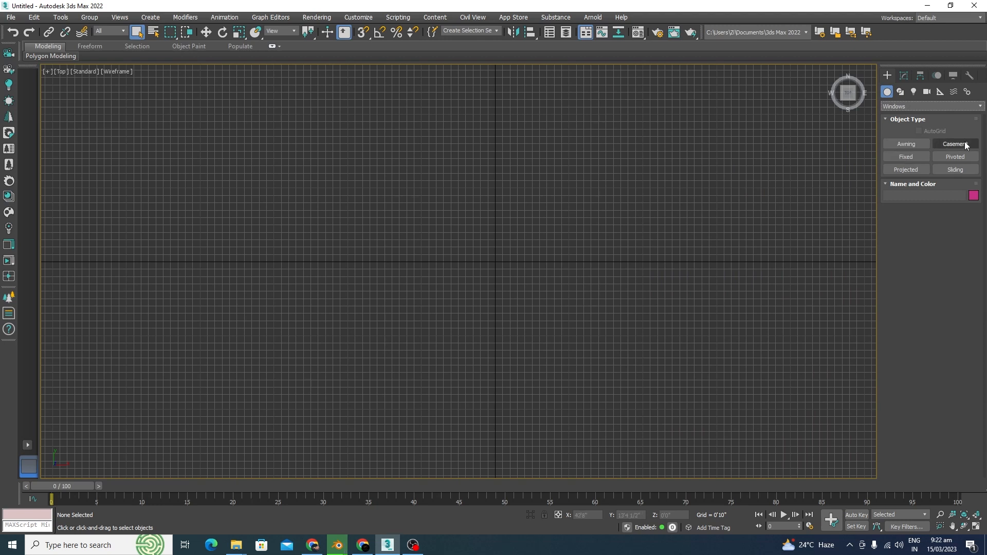
key("alt+w")
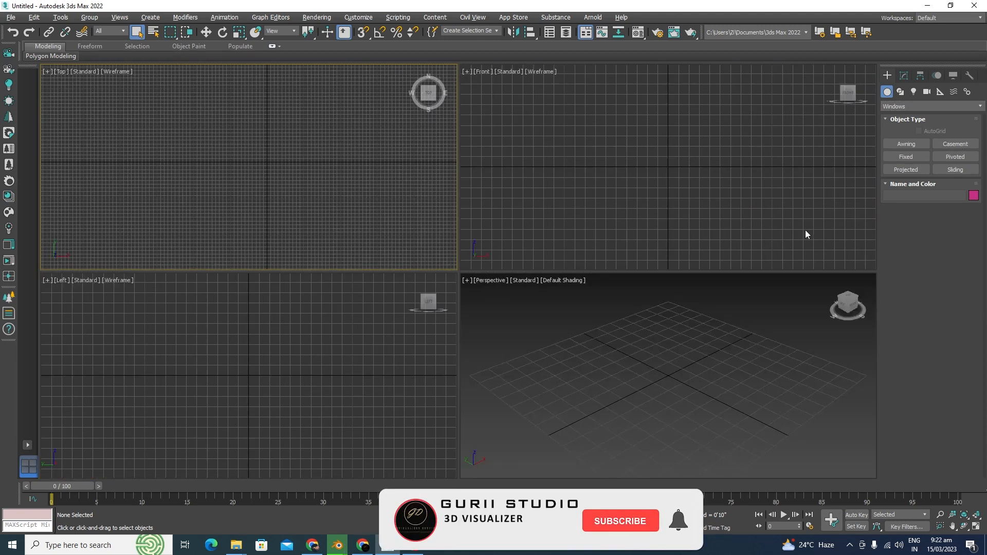
Create an awning window in the Top view, about 23'4" wide, 1'11 1/2" deep and 13' high, and exit the tool
left_click(900, 144)
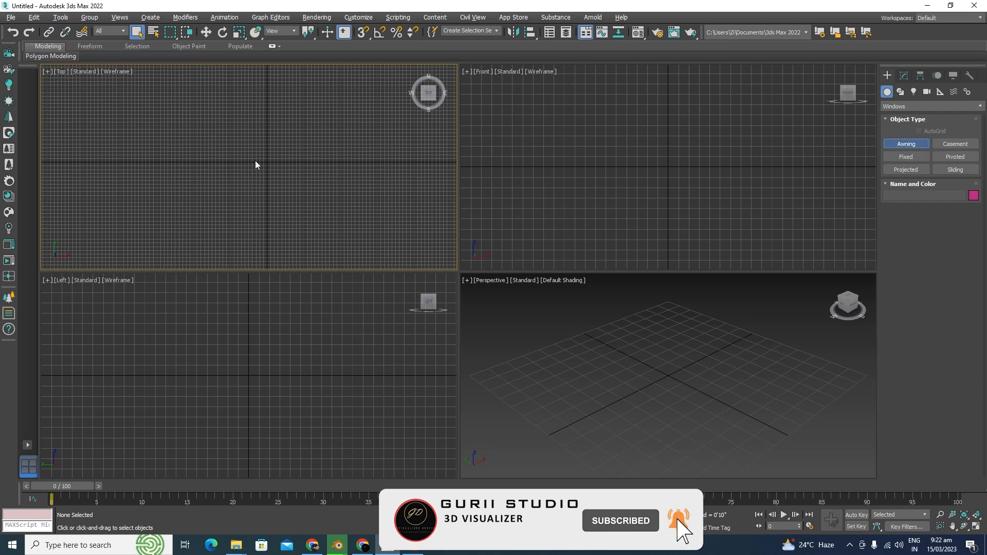
left_click_drag(222, 159, 325, 158)
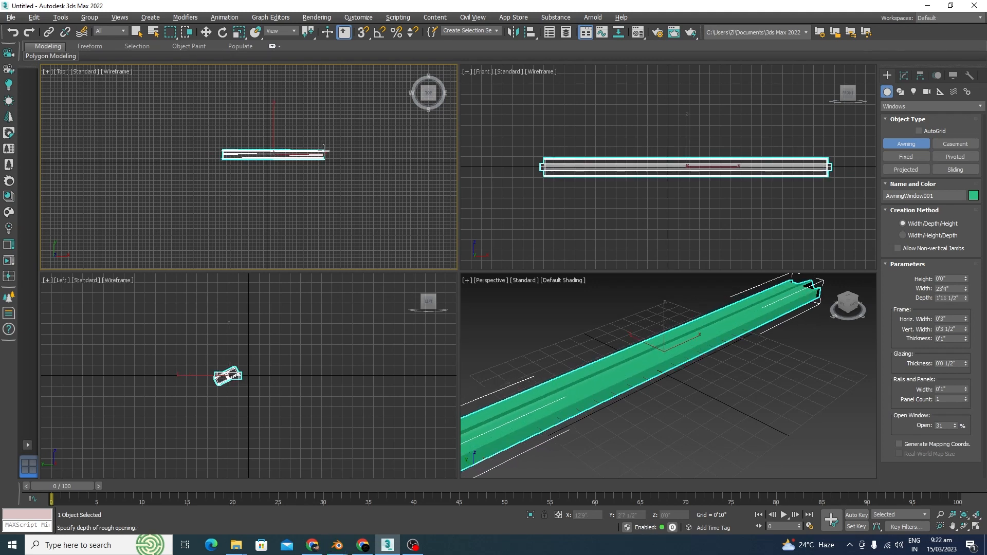
left_click(324, 151)
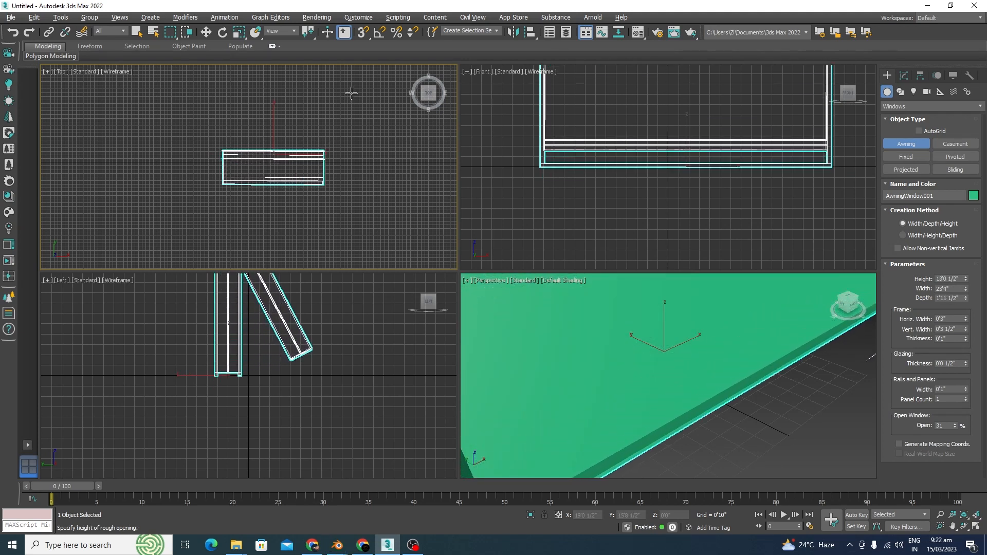
left_click(351, 92)
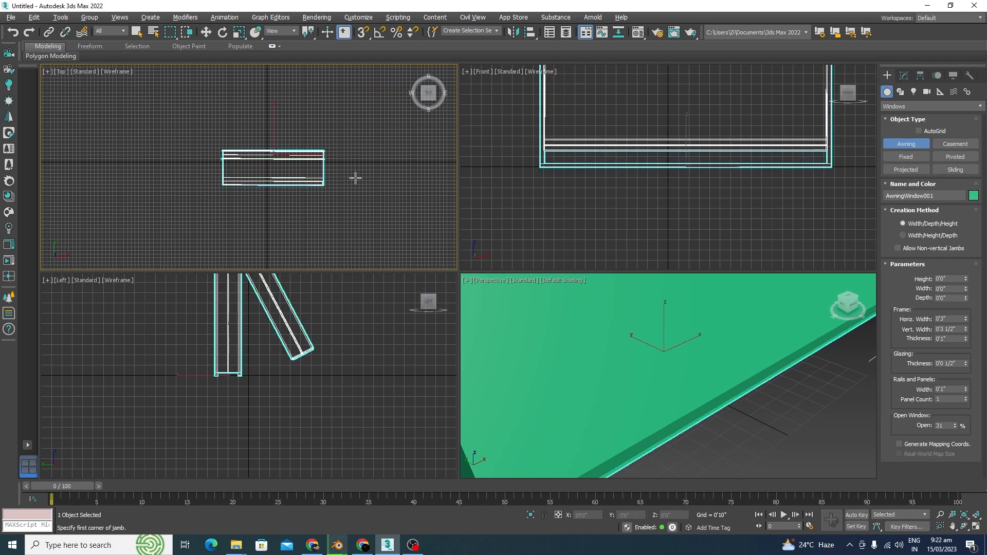
scroll(583, 369, "down", 5)
left_click_drag(661, 385, 673, 397)
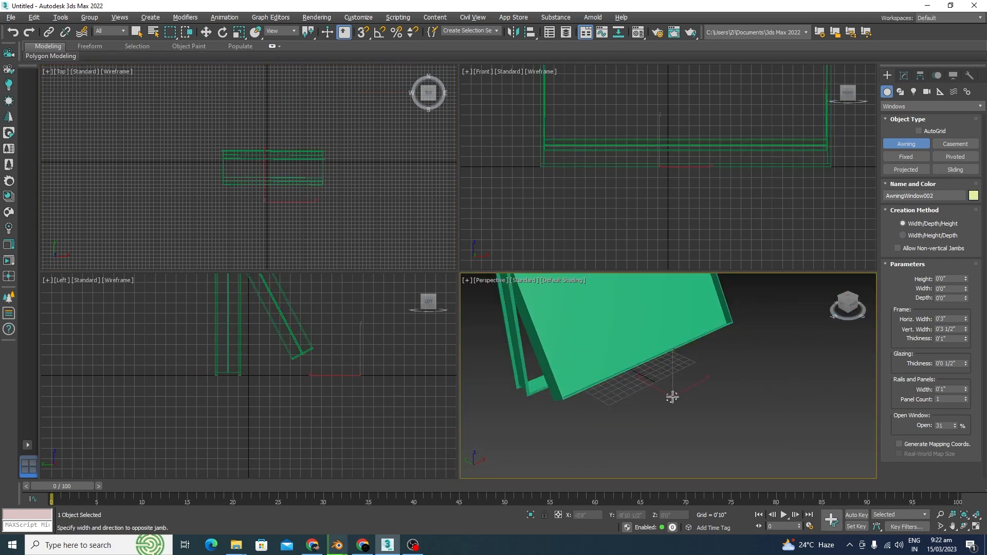
right_click(674, 399)
right_click(680, 408)
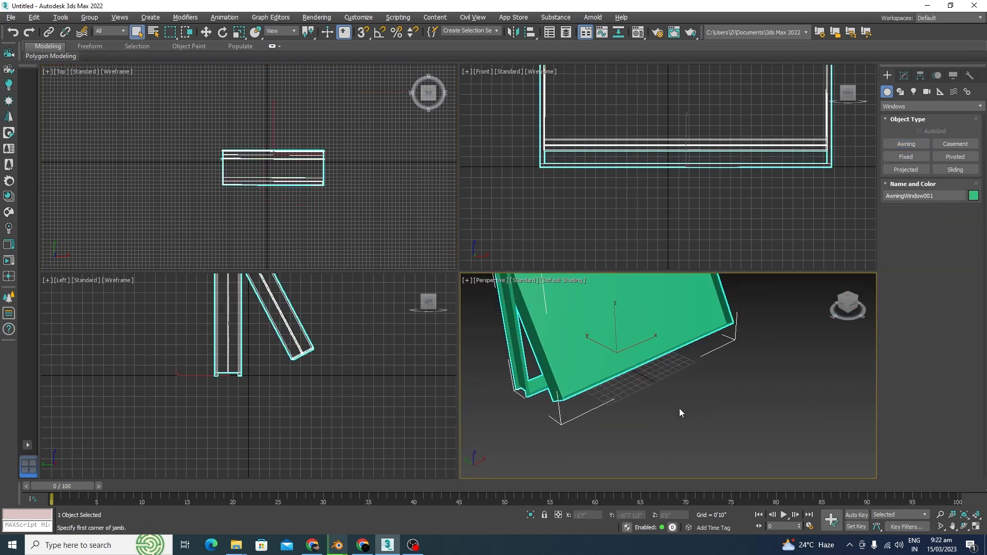
Maximize the Perspective viewport, select the awning window and open its parameters for modification
key("alt+w")
scroll(557, 325, "down", 5)
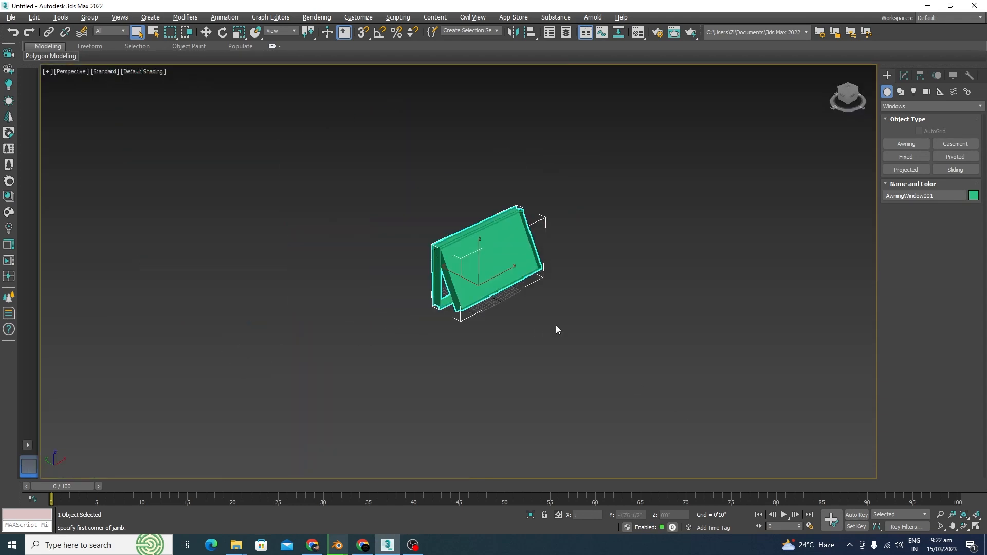
middle_click_drag(556, 325, 616, 359, "alt")
left_click(615, 359)
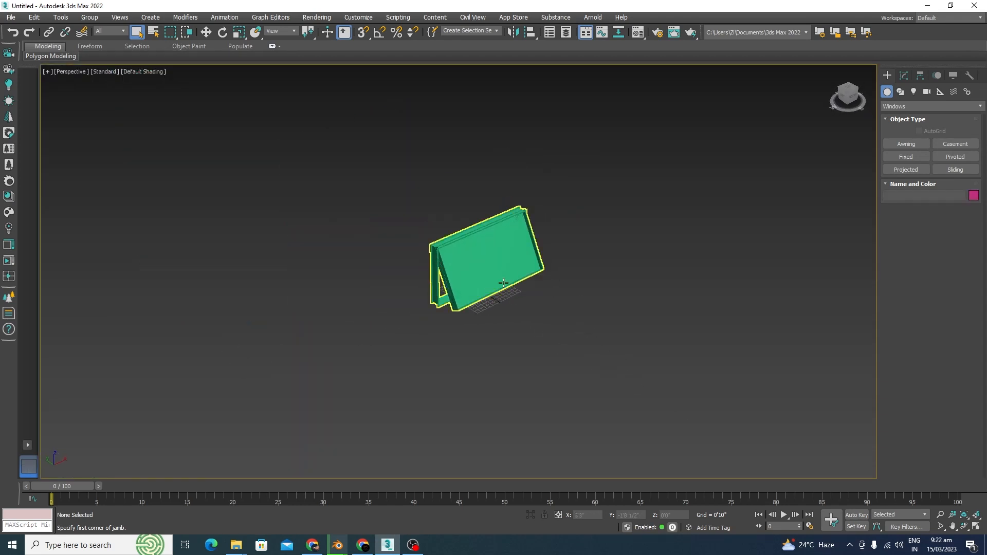
scroll(461, 256, "up", 4)
left_click(435, 285)
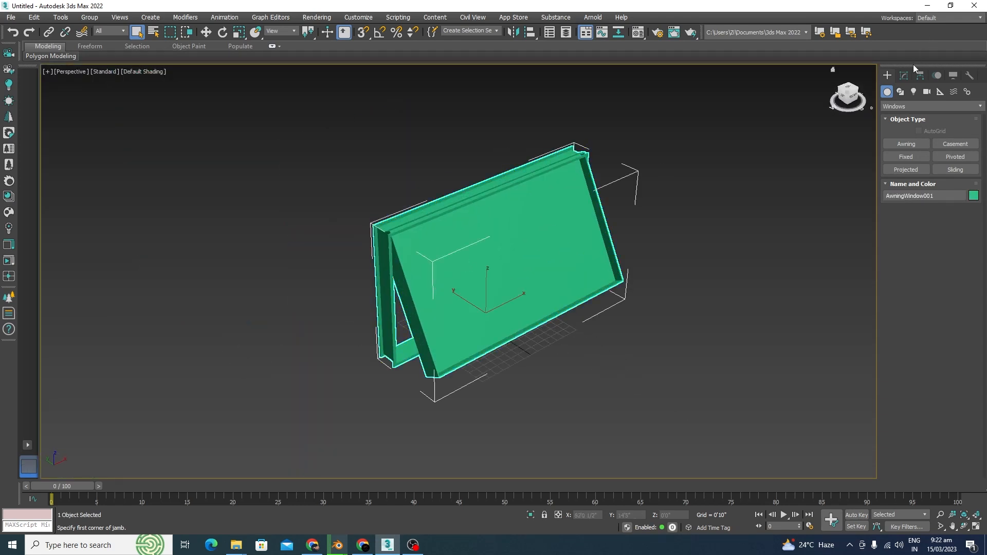
left_click(904, 75)
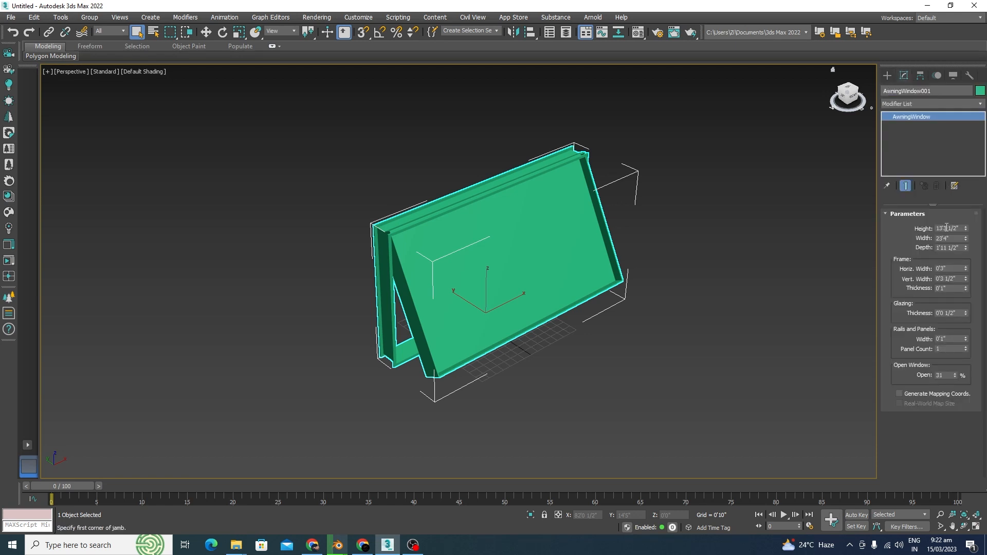
Set the awning window's height to 7' and its width to 4'
left_click_drag(961, 229, 920, 229)
type("7'")
key("Return")
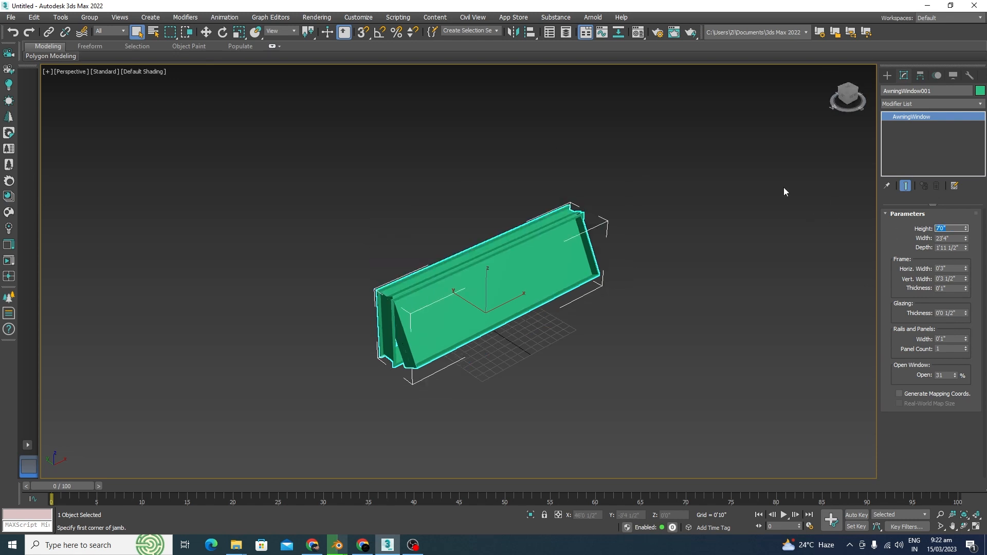
middle_click_drag(590, 363, 535, 310, "alt")
scroll(535, 310, "up", 4)
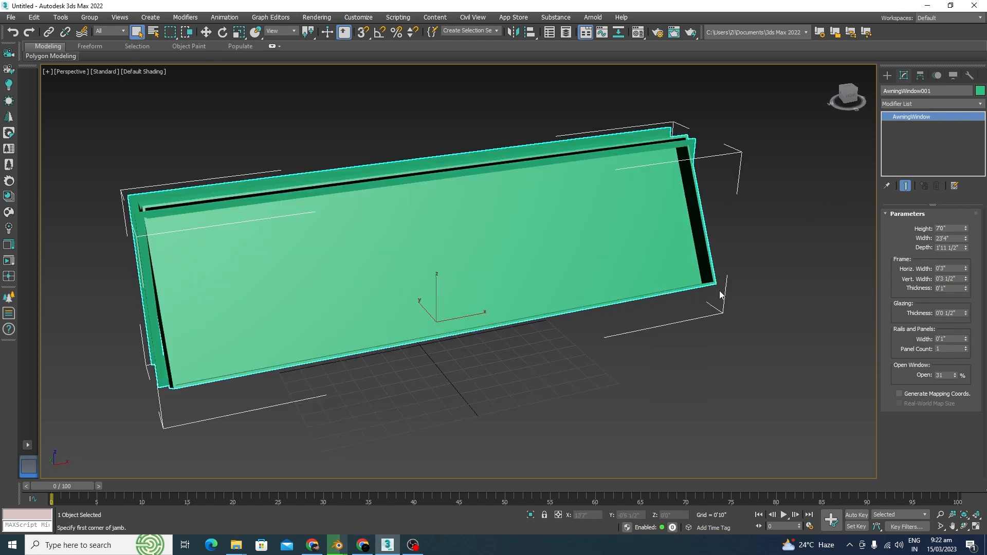
left_click_drag(954, 239, 910, 245)
type("4'")
key("Return")
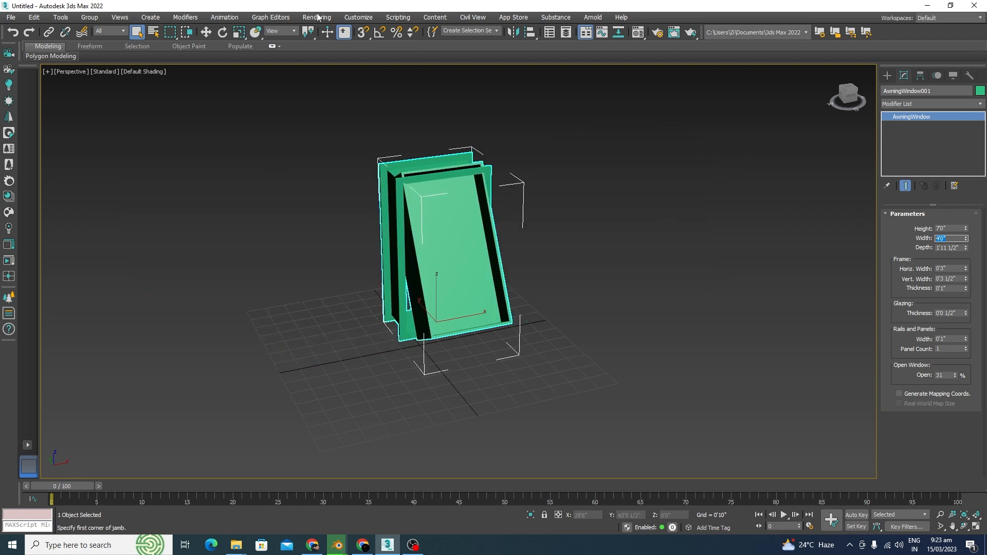
Try a depth of 6' for the awning window and correct it to 7"
middle_click_drag(396, 280, 434, 316, "alt")
scroll(435, 316, "up", 4)
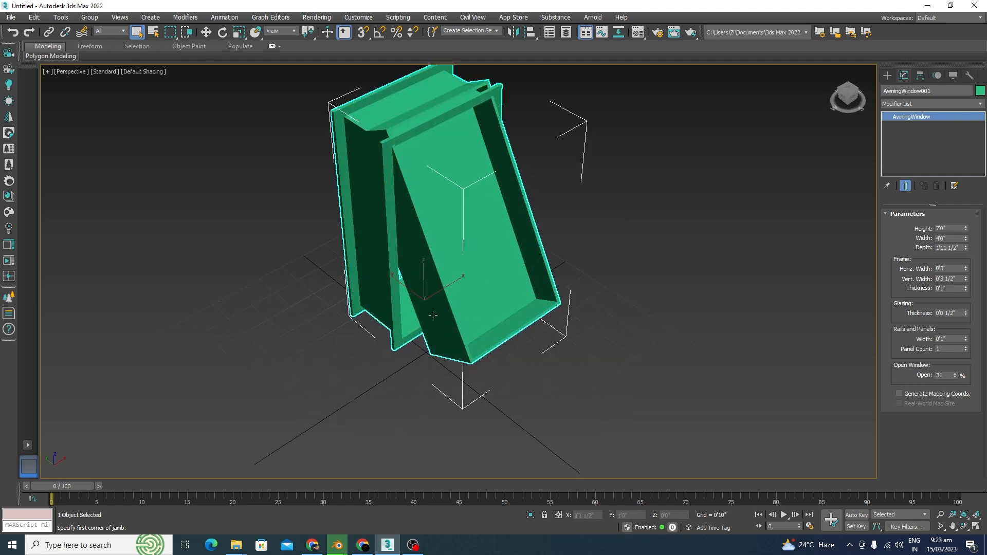
middle_click_drag(637, 179, 622, 221, "alt")
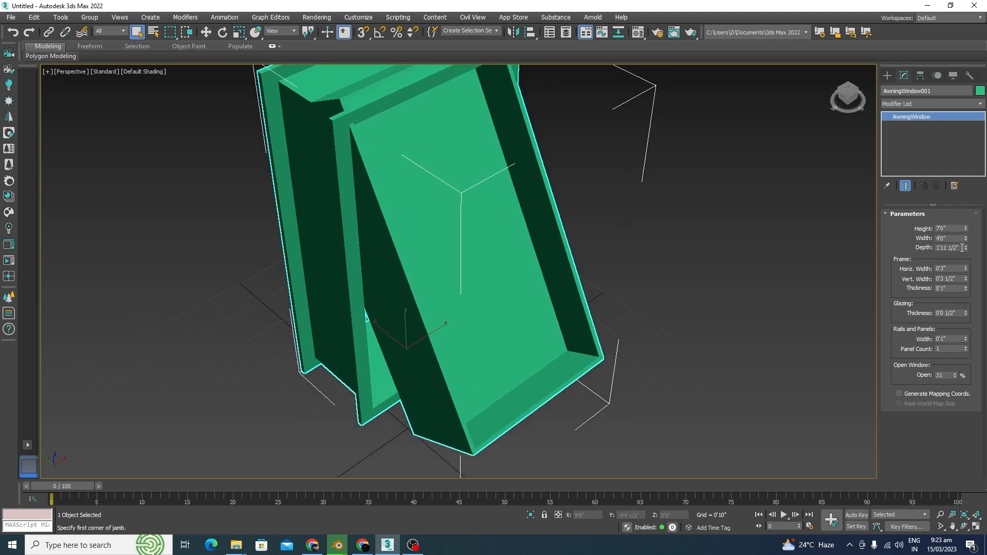
left_click_drag(957, 248, 869, 253)
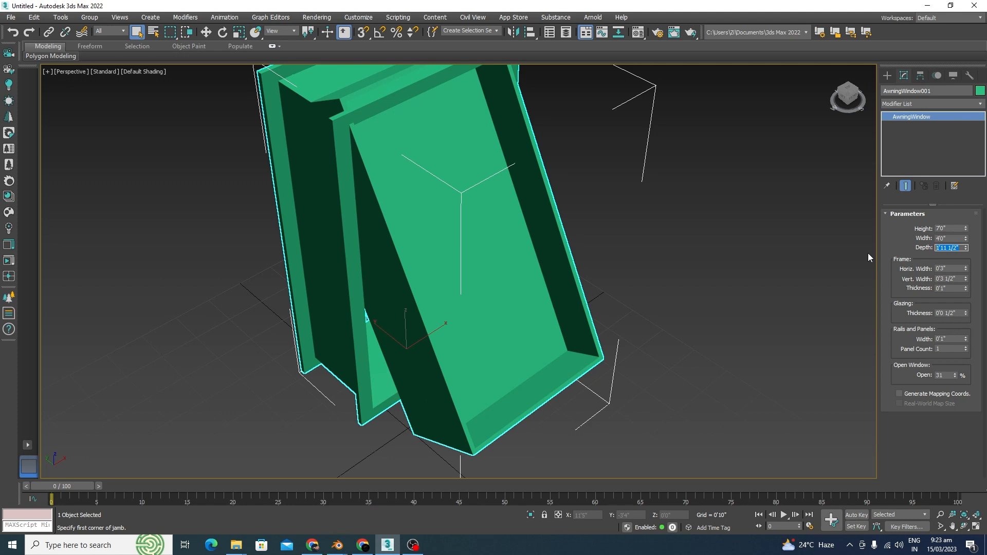
type("6'")
key("Return")
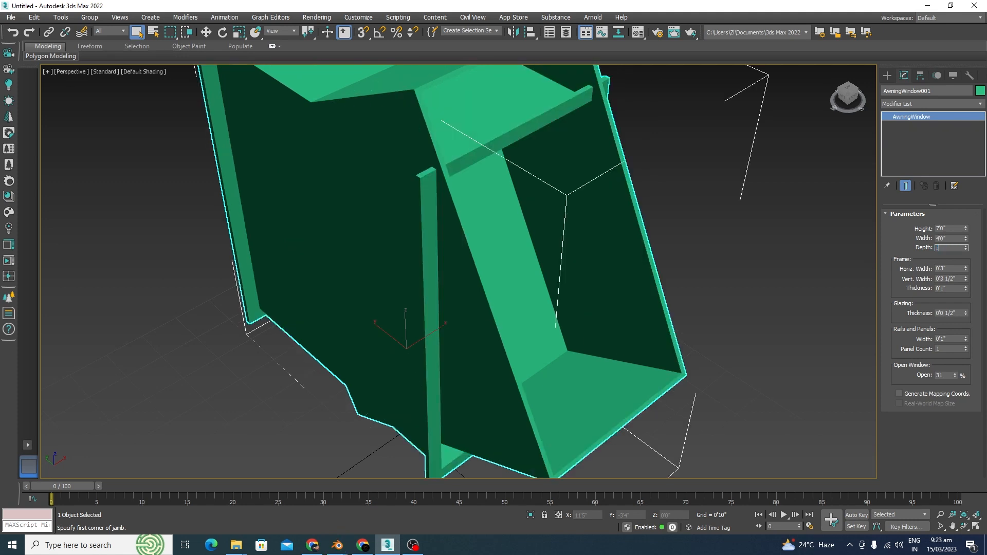
type("7")
key("Return")
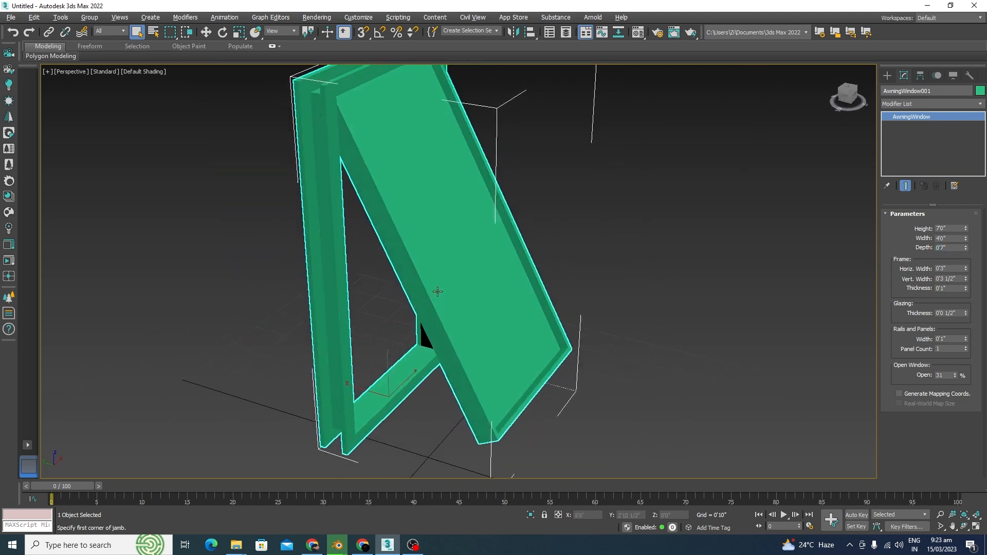
Set the awning window's height to 3' and its width to 2'
middle_click_drag(438, 292, 438, 419, "alt")
scroll(431, 294, "down", 3)
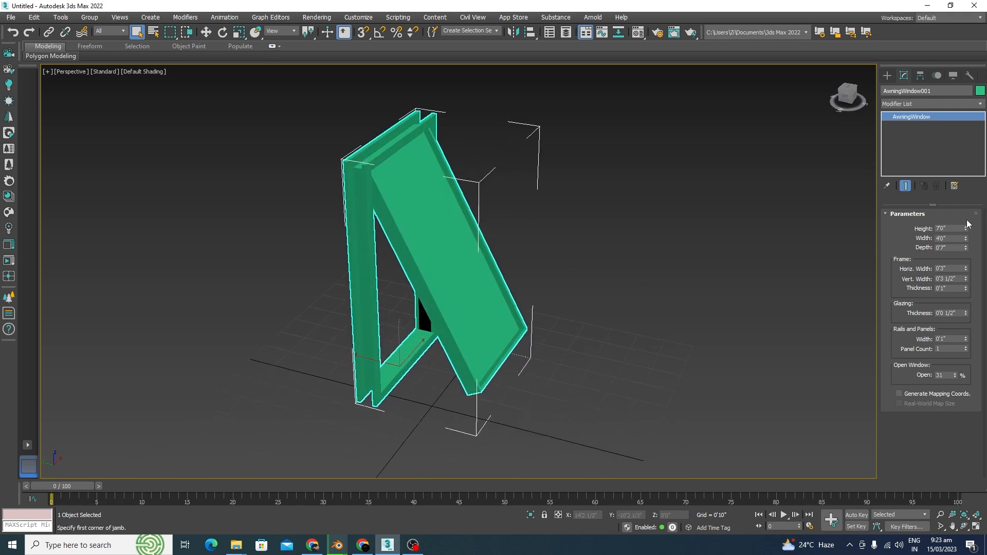
double_click(949, 229)
type("3")
key("Return")
middle_click_drag(539, 313, 434, 358, "alt")
double_click(946, 228)
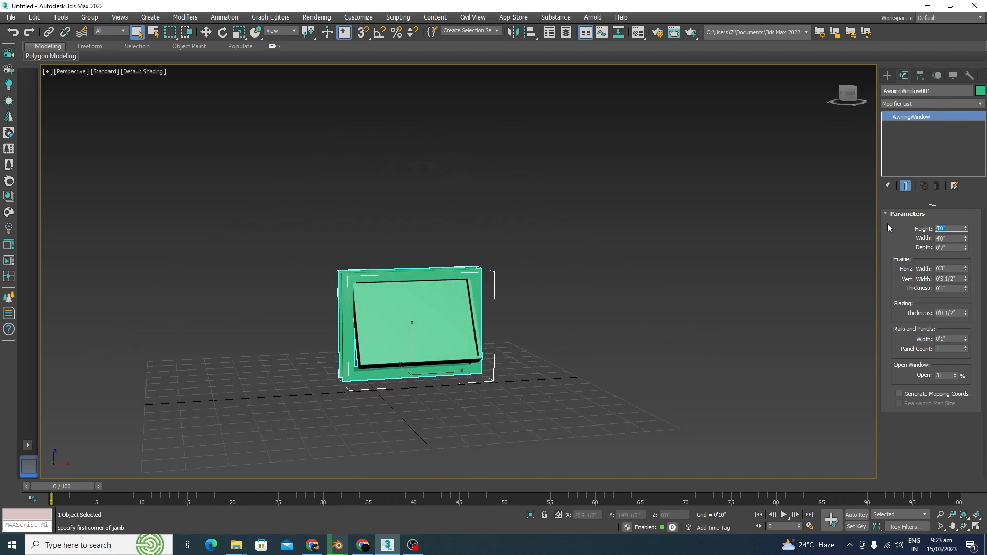
double_click(950, 238)
type("2")
key("Return")
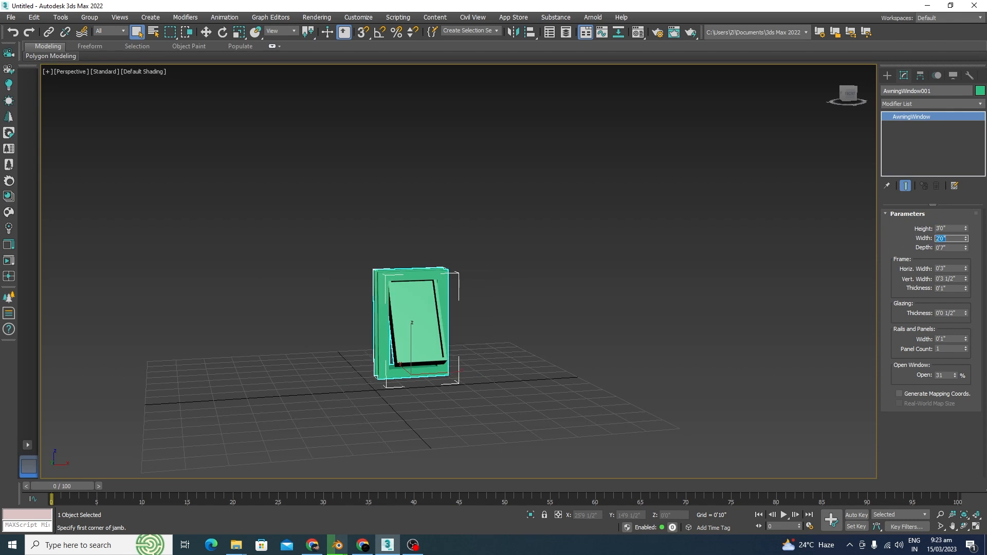
Set both the horizontal and vertical widths of the awning window's frame to 2"
scroll(415, 350, "up", 5)
scroll(414, 349, "down", 2)
middle_click_drag(416, 355, 593, 397, "alt")
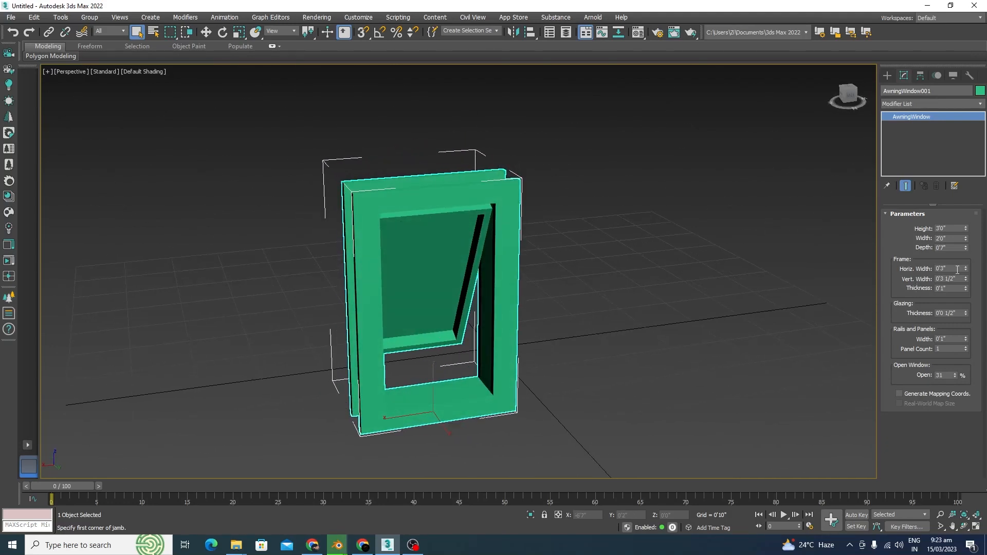
left_click_drag(960, 268, 921, 268)
type("2")
key("Return")
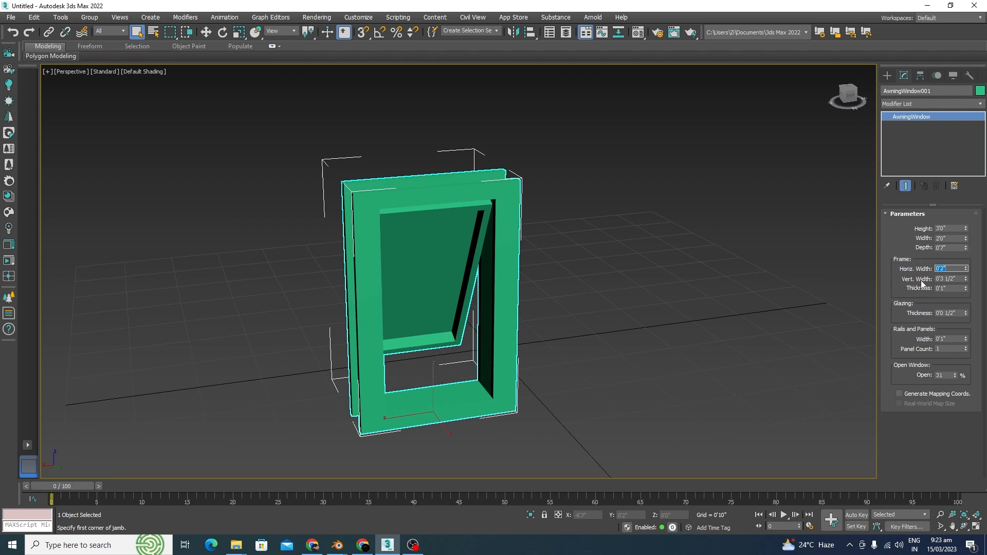
left_click(958, 280)
type("2")
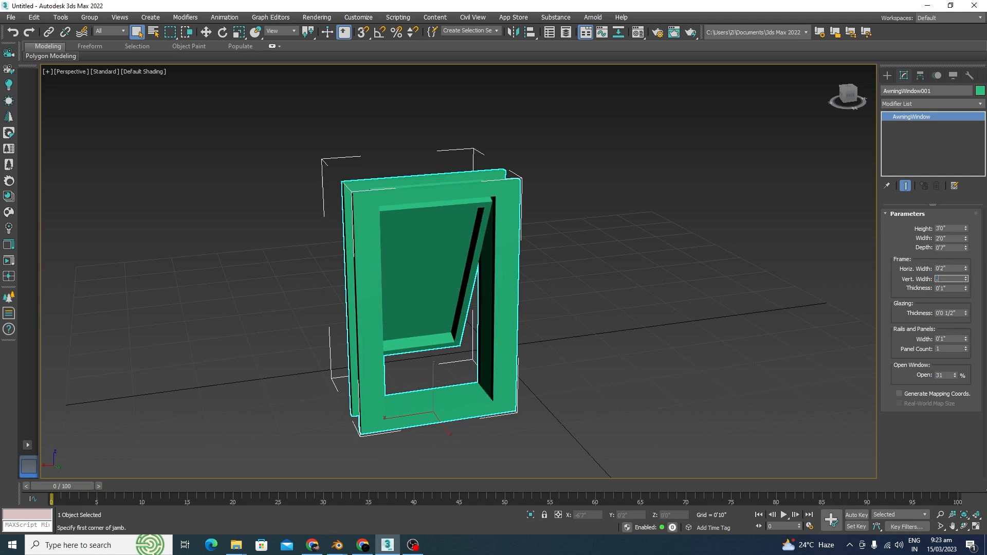
key("Return")
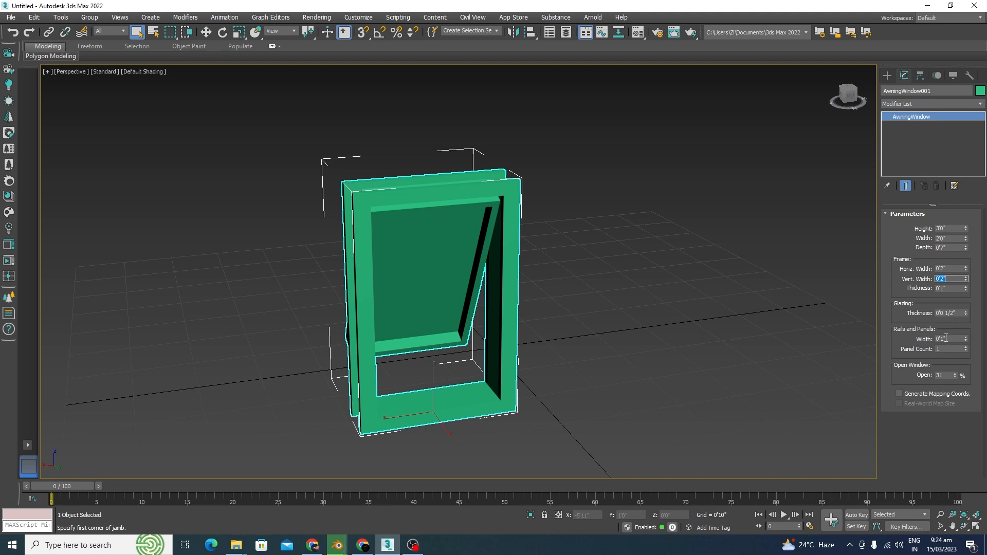
Try a 2" rail width on the awning window and set it back to 1"
left_click_drag(949, 338, 932, 341)
type("2")
key("Return")
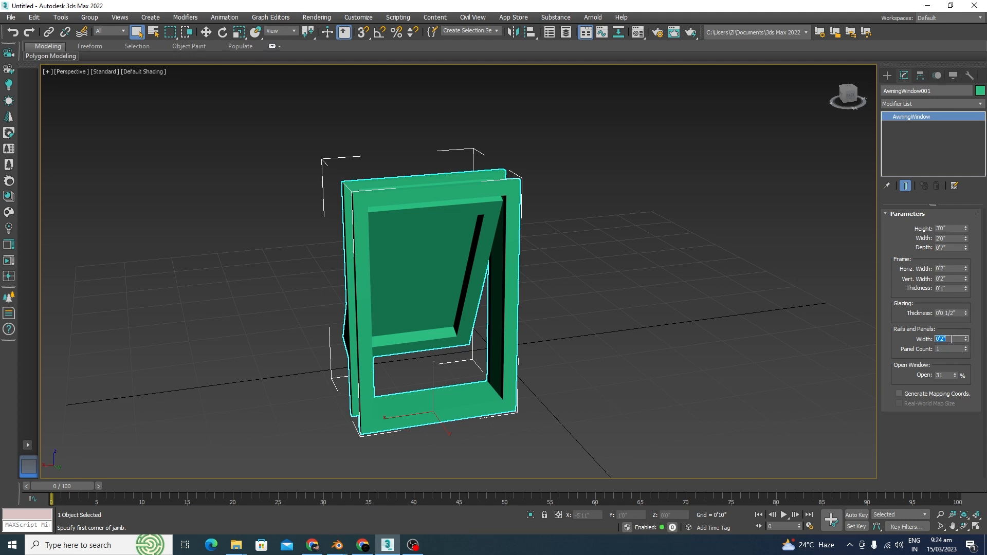
type(".1")
key("Return")
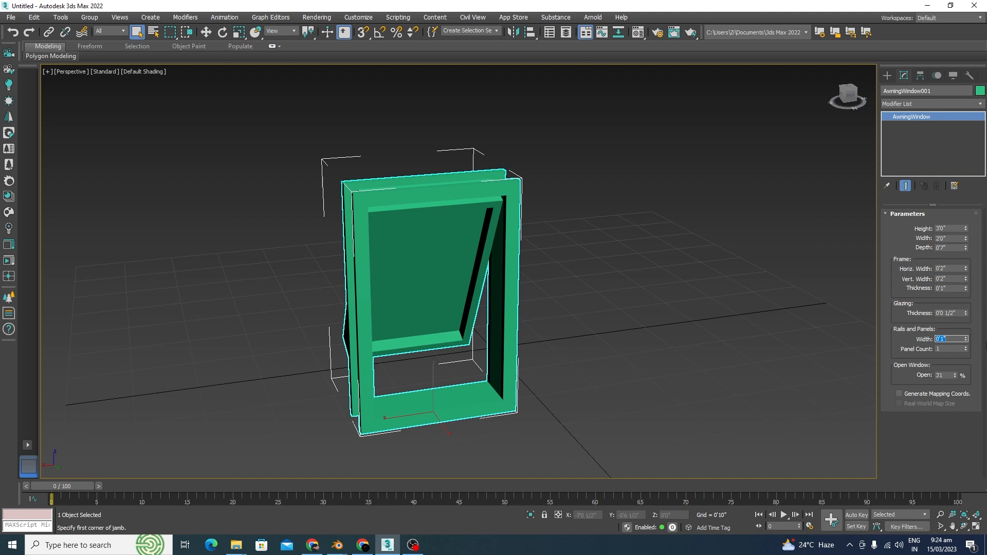
Set the awning window's panel count to 2 and reduce its opening to 29 percent
key("Tab")
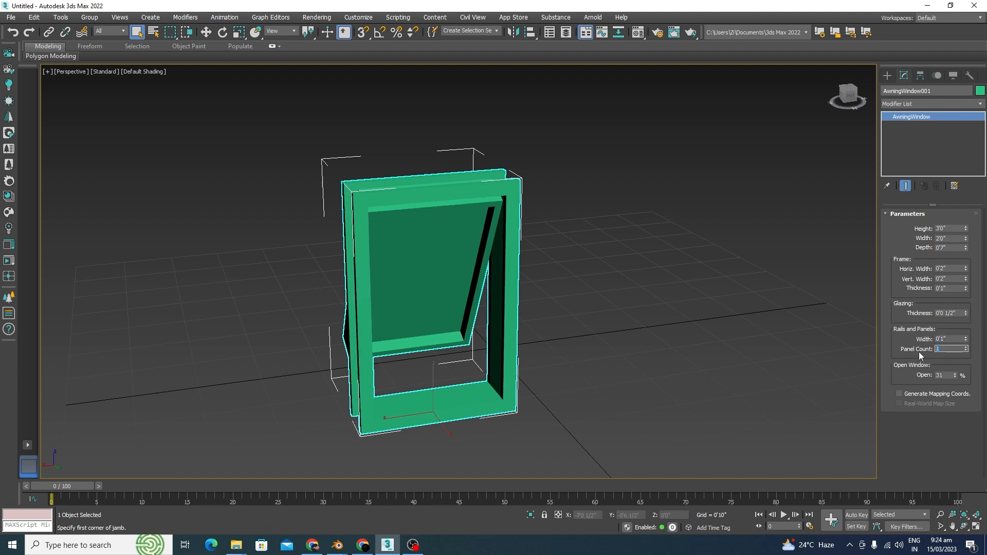
type("2")
key("Return")
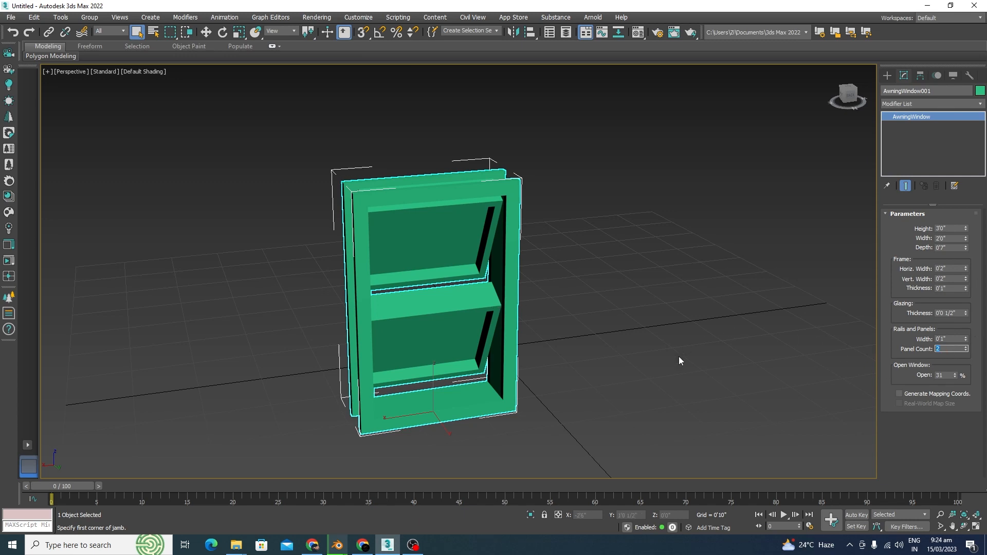
middle_click_drag(652, 372, 697, 368, "alt")
middle_click_drag(629, 352, 606, 352, "alt")
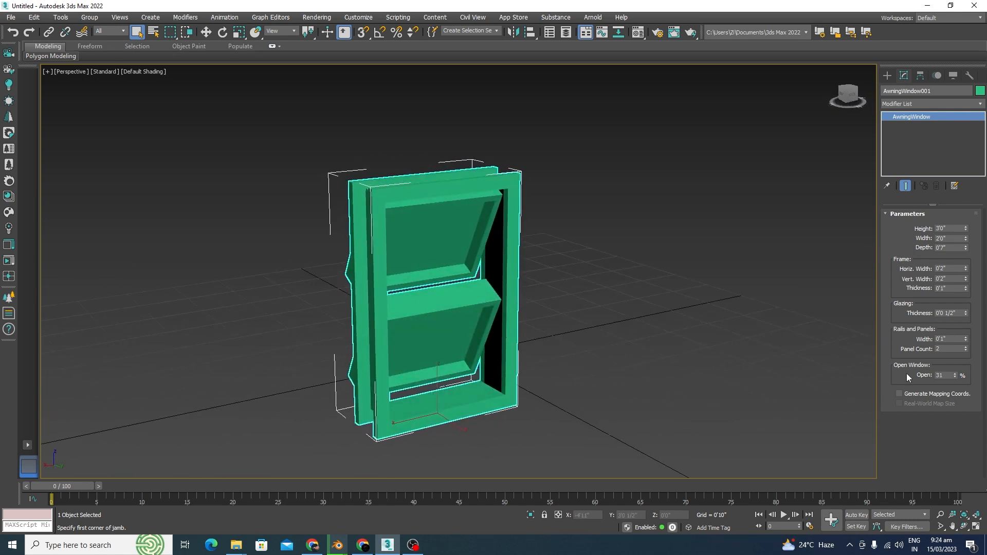
mouse_move(956, 378)
left_mouse_down()
mouse_move(955, 407)
mouse_move(957, 379)
left_mouse_up()
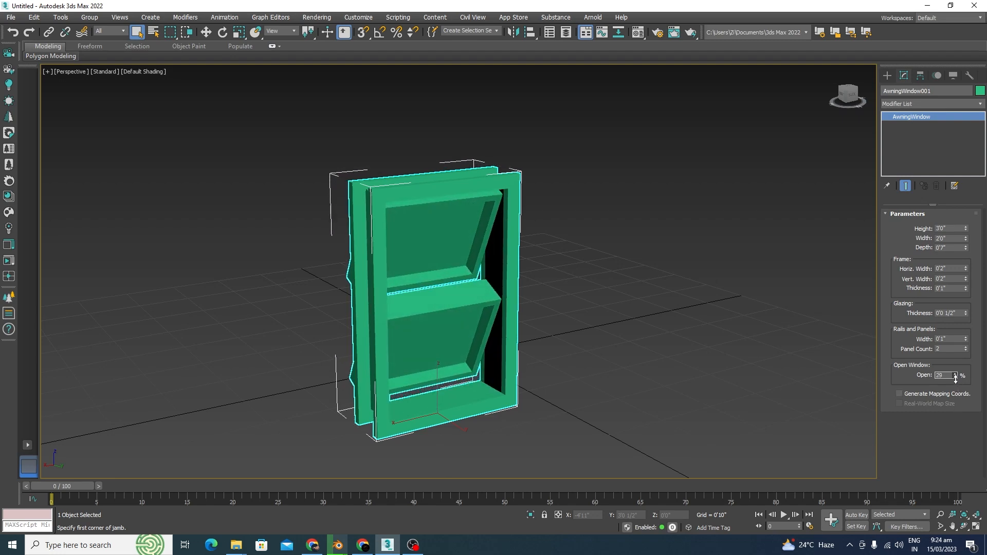
Set the awning window's depth to 6"
middle_click_drag(525, 360, 572, 359, "alt")
middle_click_drag(620, 379, 522, 419, "alt")
left_click(523, 419)
left_click(478, 199)
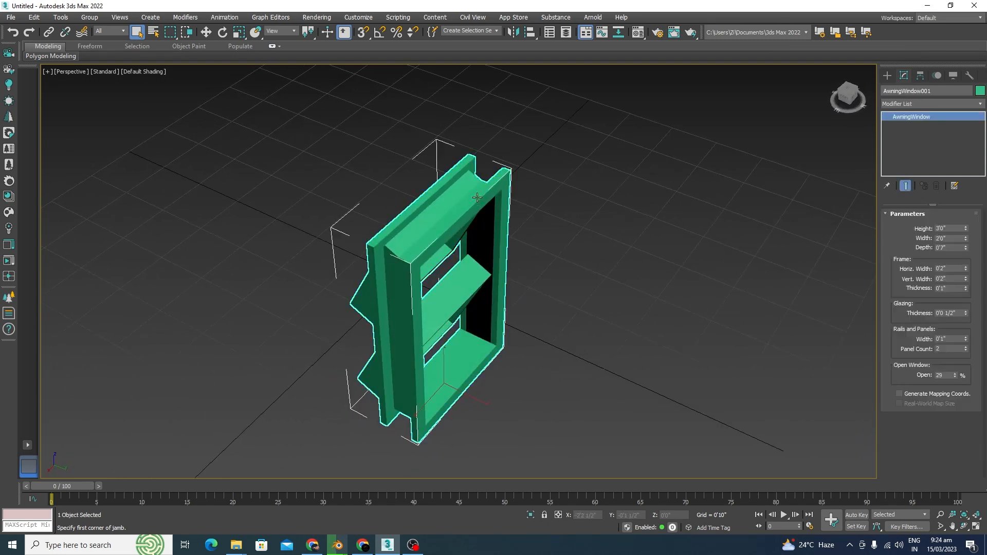
left_click_drag(949, 248, 906, 240)
type(".5")
key("Return")
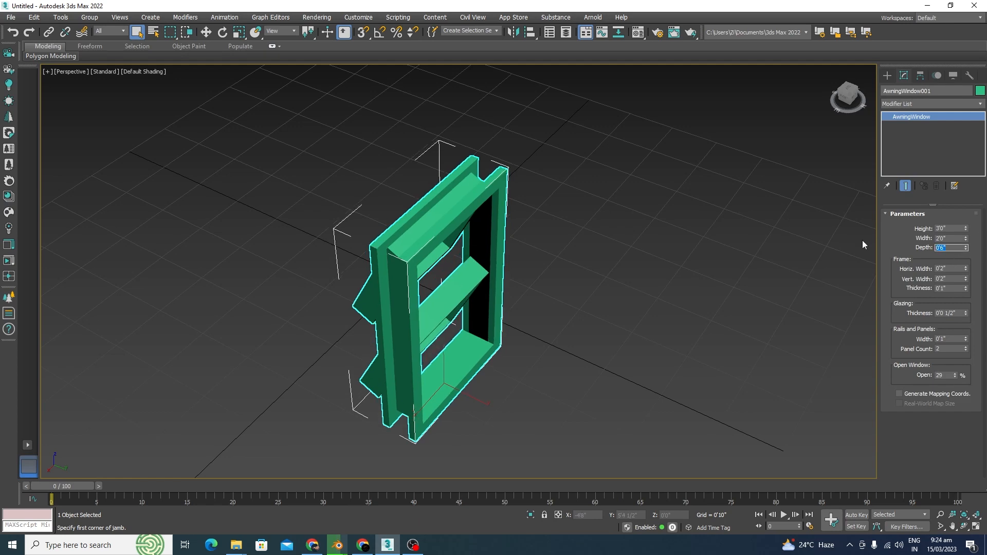
middle_click_drag(591, 307, 612, 312, "alt")
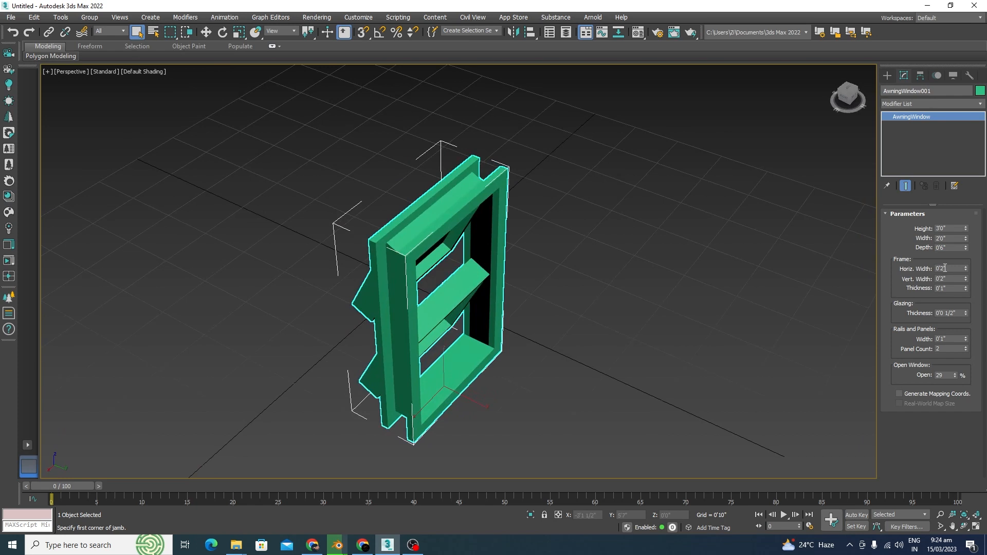
Try a depth of 4.5' for the awning window and correct it to 4.5"
left_click(951, 249)
type("4.5")
key("Return")
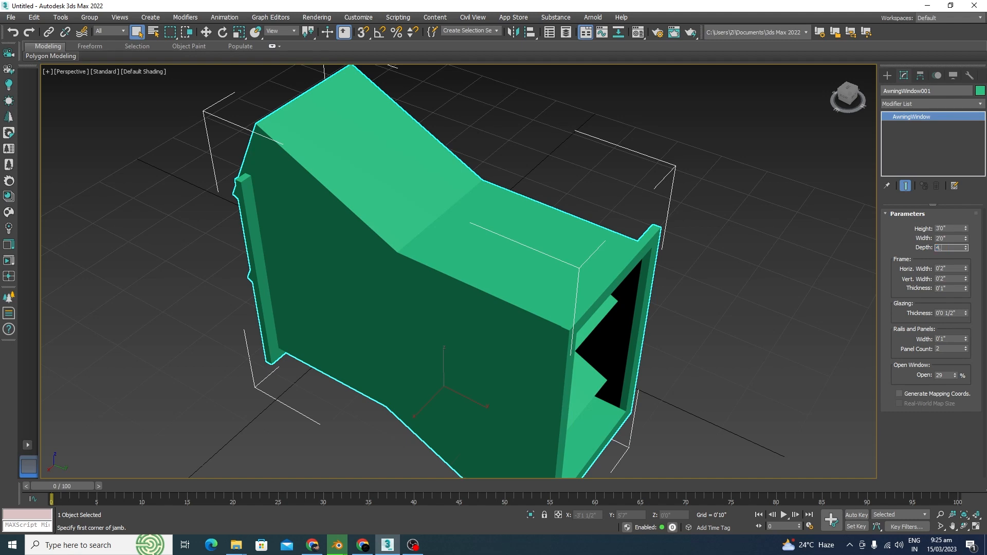
type("4.5\"")
key("Return")
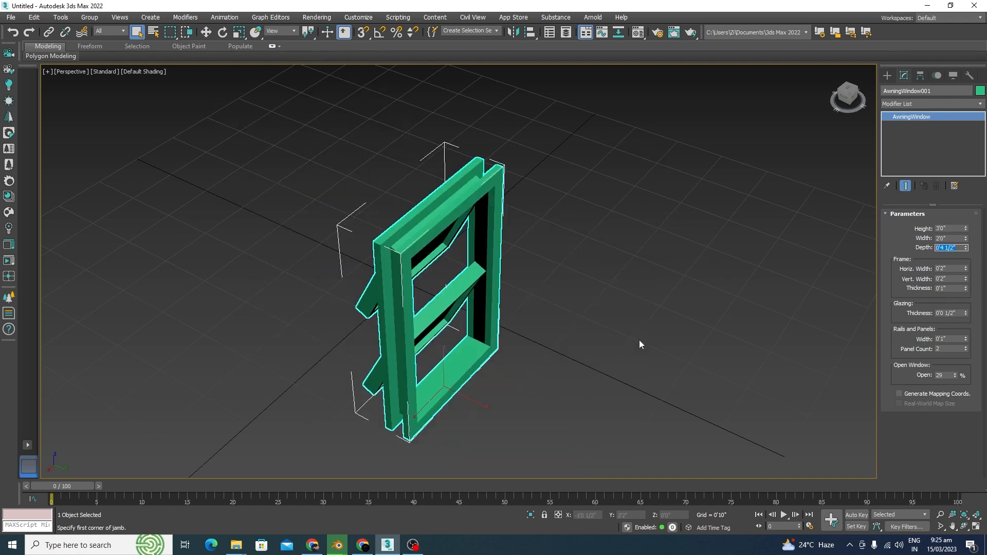
Move the awning window along the X axis to X 0'0"
middle_click_drag(617, 475, 596, 463, "alt")
left_click(595, 462)
scroll(551, 378, "down", 4)
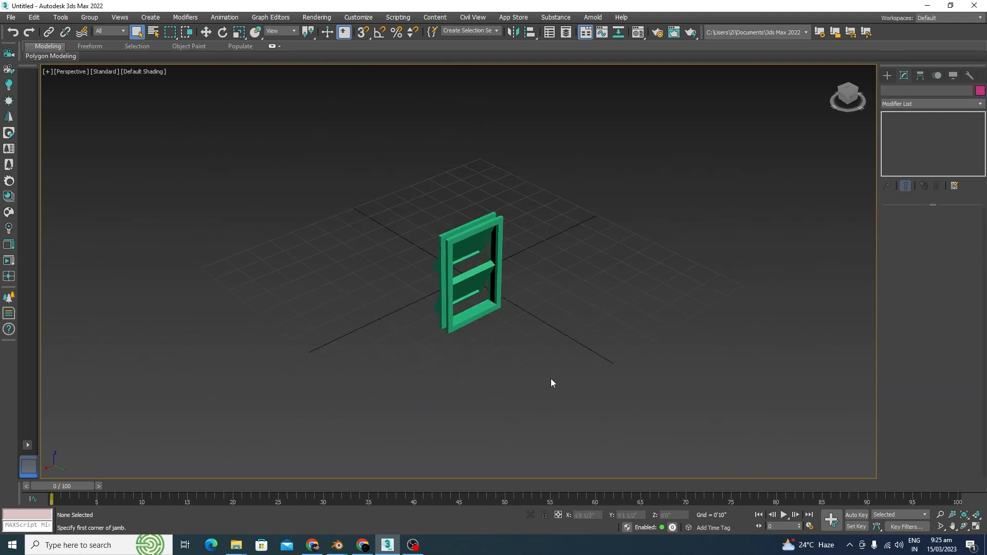
middle_click_drag(552, 380, 521, 337, "alt")
left_click(477, 299)
key("w")
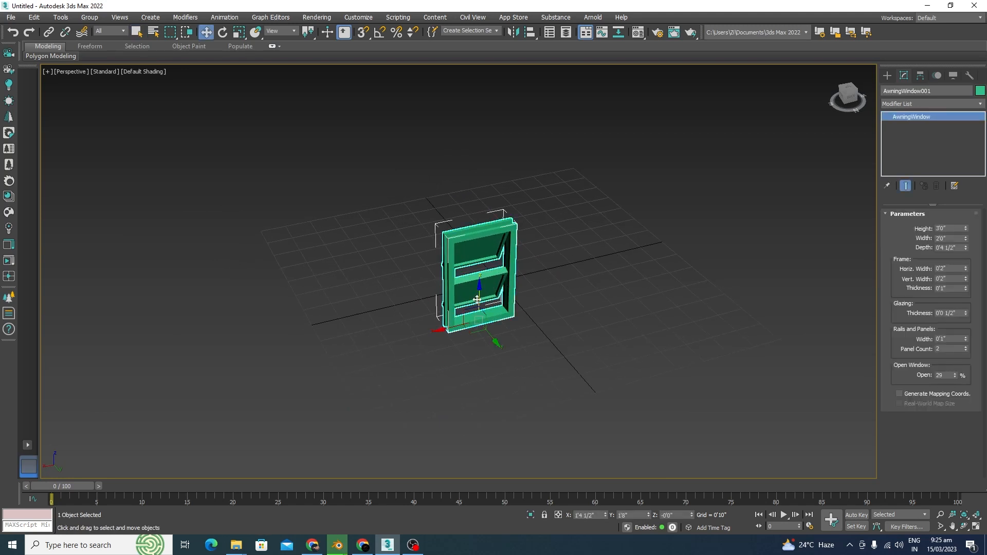
left_click_drag(448, 332, 494, 320)
Create a casement window beside the awning window, about 5' wide, 11" deep and 3'10" high
left_click(888, 76)
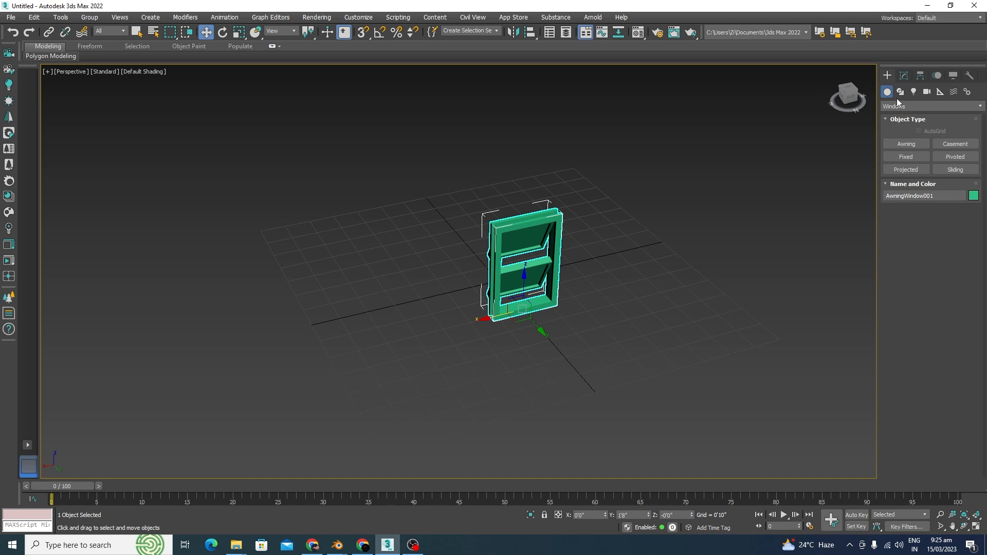
left_click(956, 144)
scroll(442, 323, "up", 2)
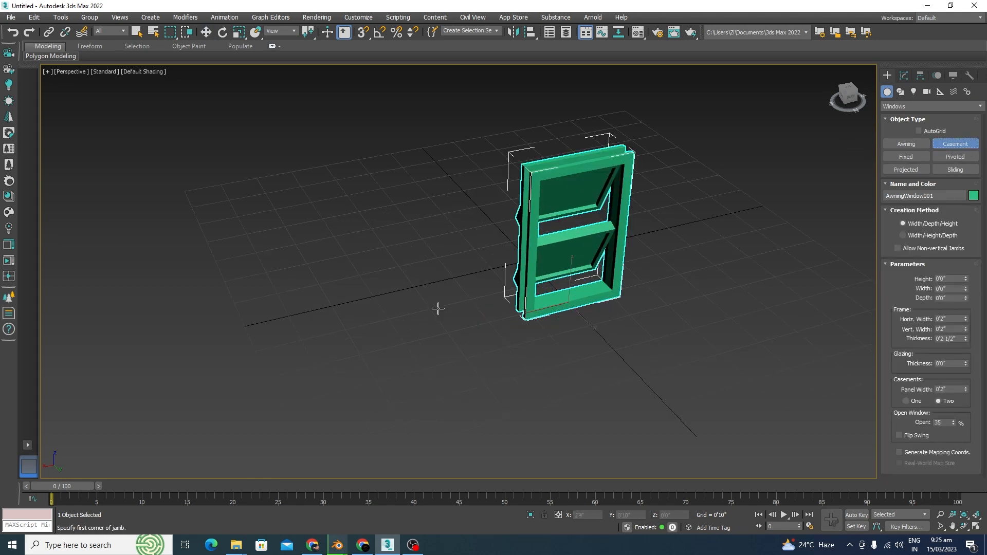
left_click_drag(469, 316, 196, 381)
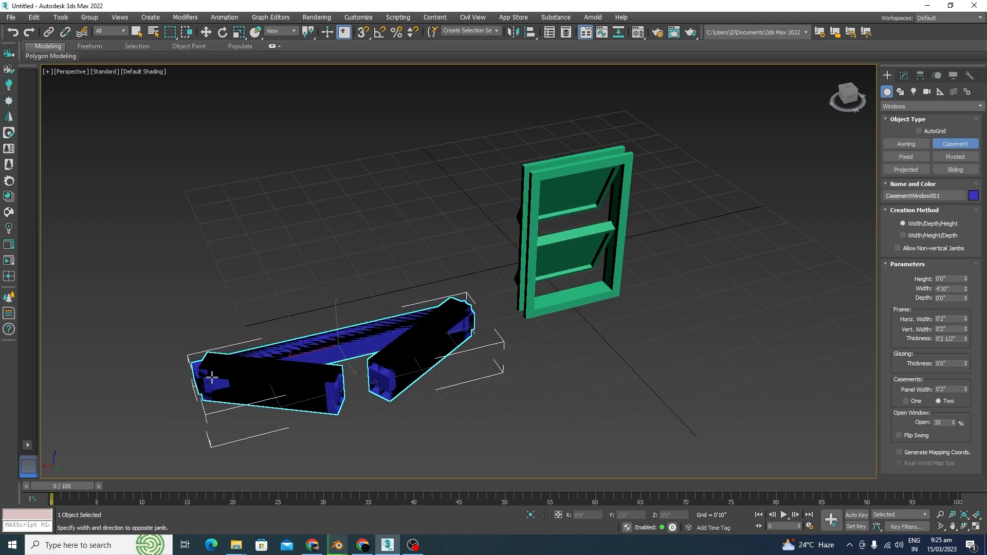
left_click(236, 399)
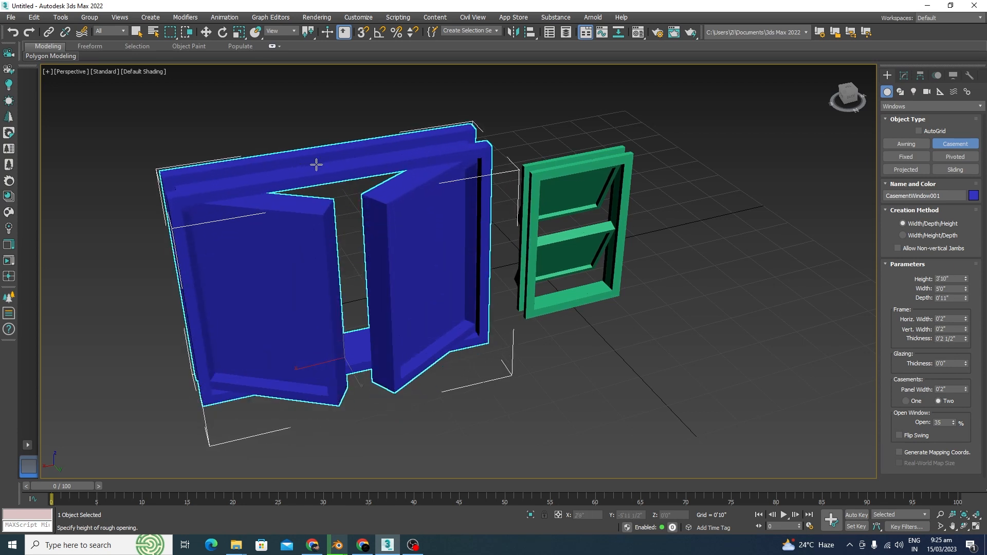
left_click(316, 165)
key("w")
scroll(362, 316, "down", 5)
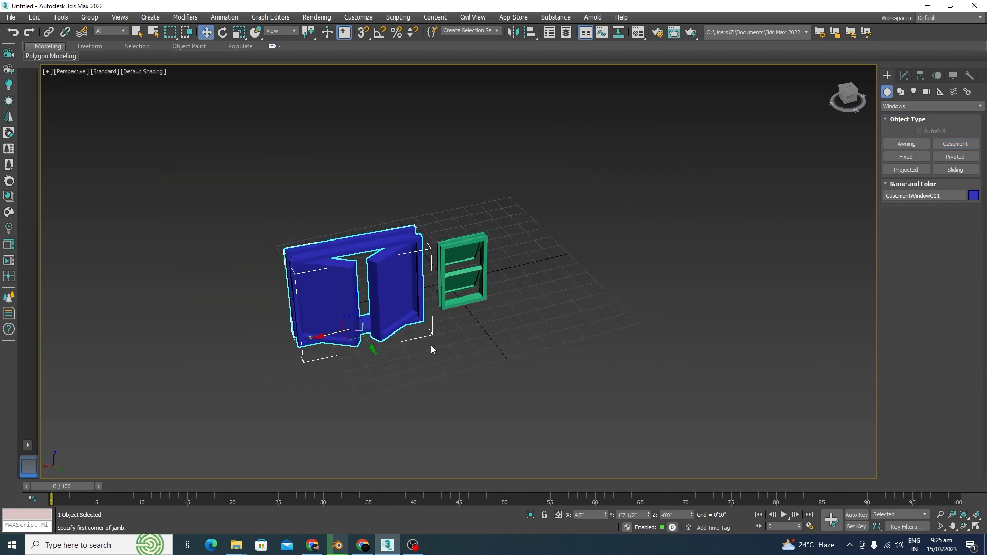
Set the casement window's height to 7' and its width to 6'
mouse_move(431, 345)
middle_mouse_down("alt")
mouse_move(425, 306)
mouse_move(435, 358)
middle_mouse_up("alt")
scroll(381, 273, "up", 3)
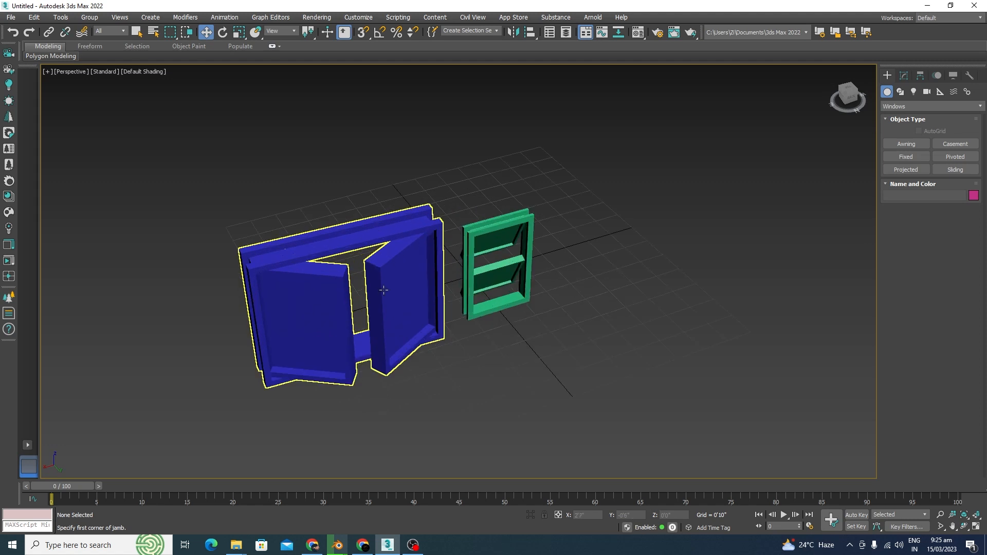
left_click(905, 76)
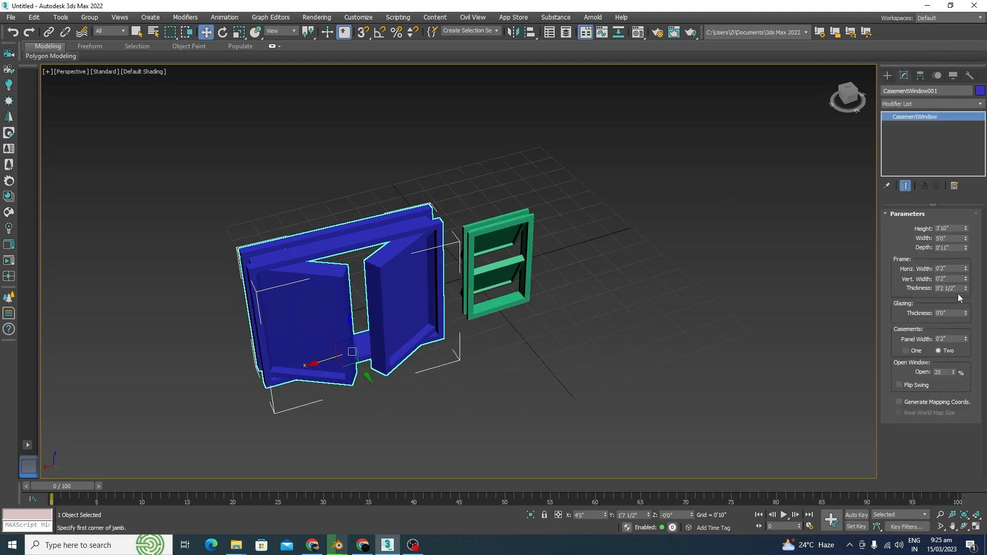
double_click(951, 229)
type("7")
key("Return")
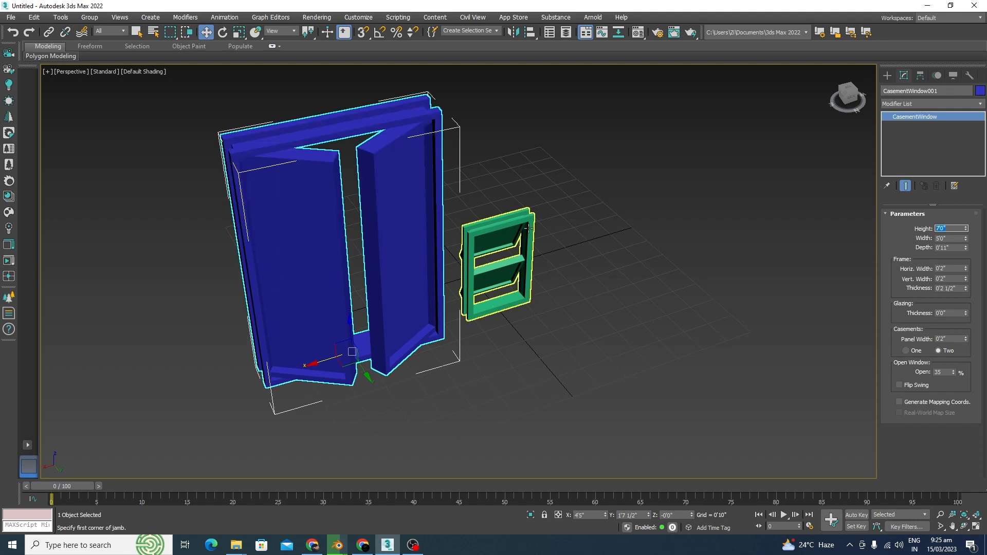
middle_click_drag(496, 258, 519, 249, "alt")
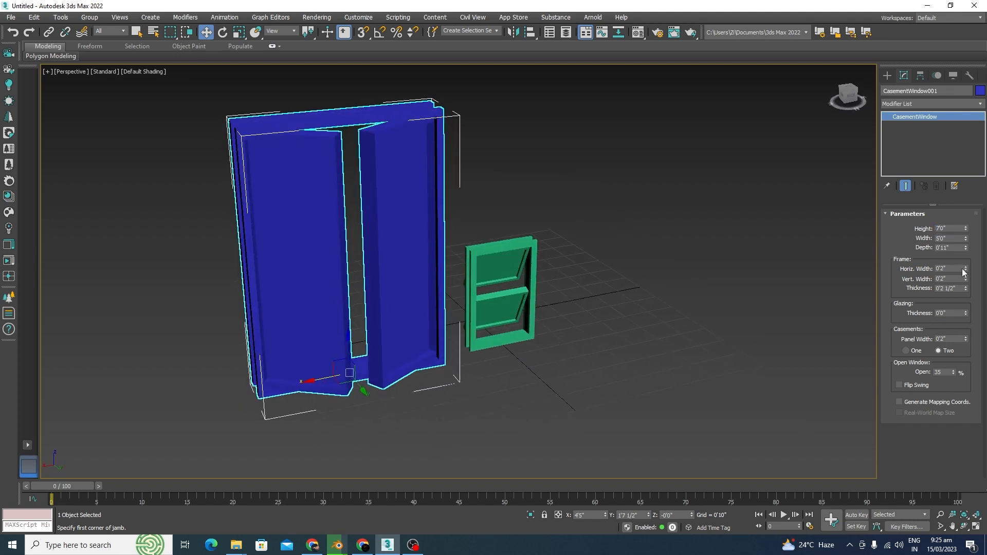
double_click(949, 238)
type("6")
key("Return")
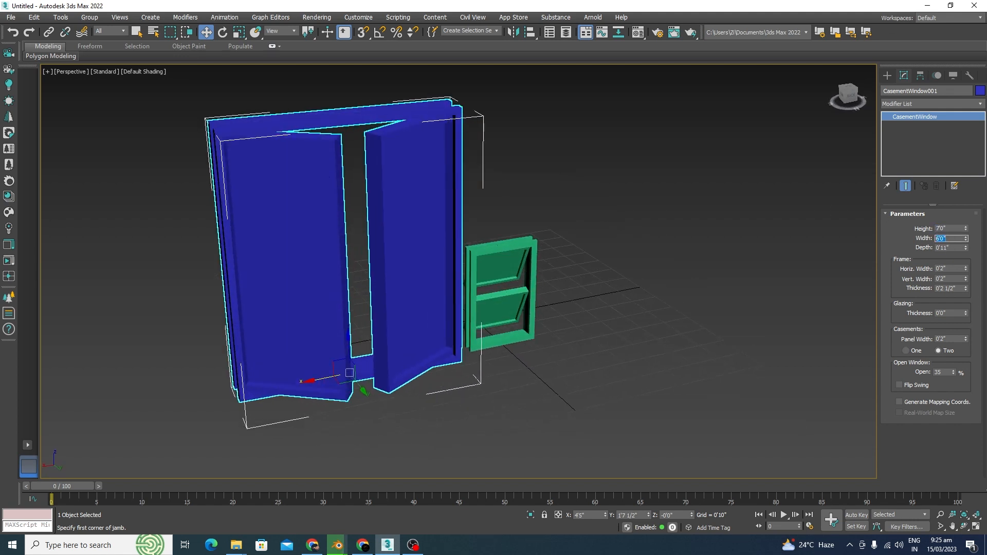
Set the casement window's depth to 6"
middle_click_drag(668, 311, 658, 329, "alt")
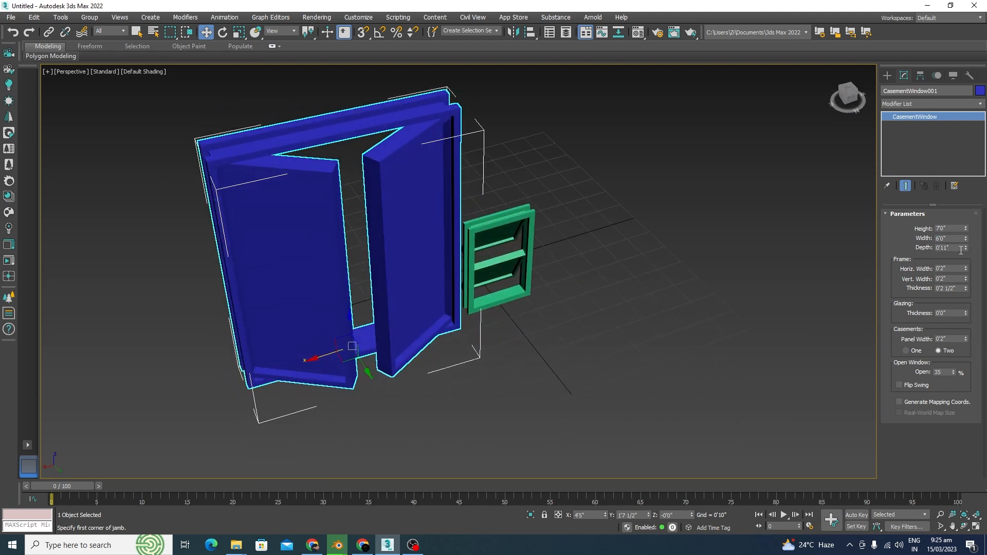
mouse_move(967, 249)
left_mouse_down()
mouse_move(973, 269)
mouse_move(972, 256)
left_mouse_up()
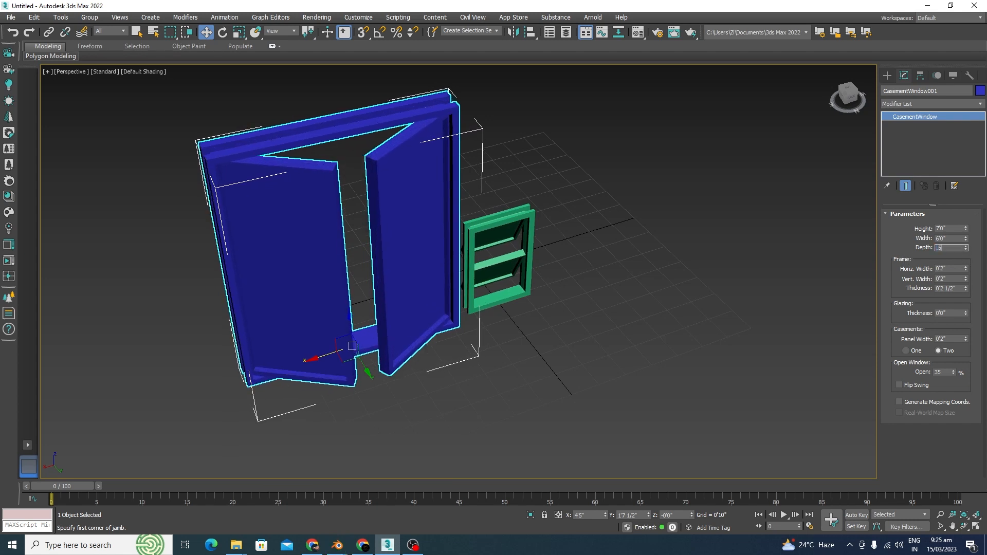
type(".5")
key("Return")
Set the casement window frame's horizontal width, vertical width and thickness to 1" each
middle_click_drag(419, 146, 452, 132, "alt")
scroll(363, 174, "up", 3)
scroll(597, 261, "down", 2)
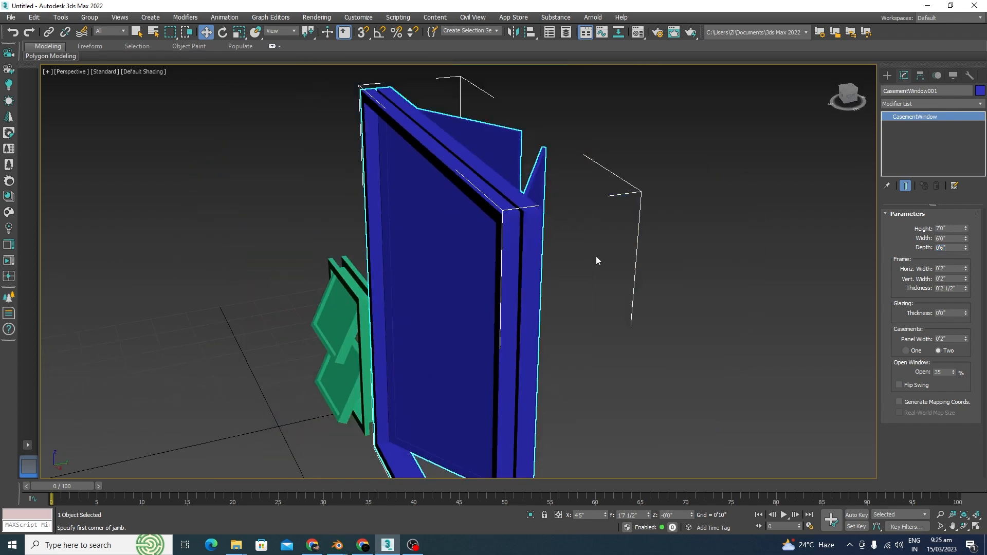
middle_click_drag(597, 261, 780, 314, "alt")
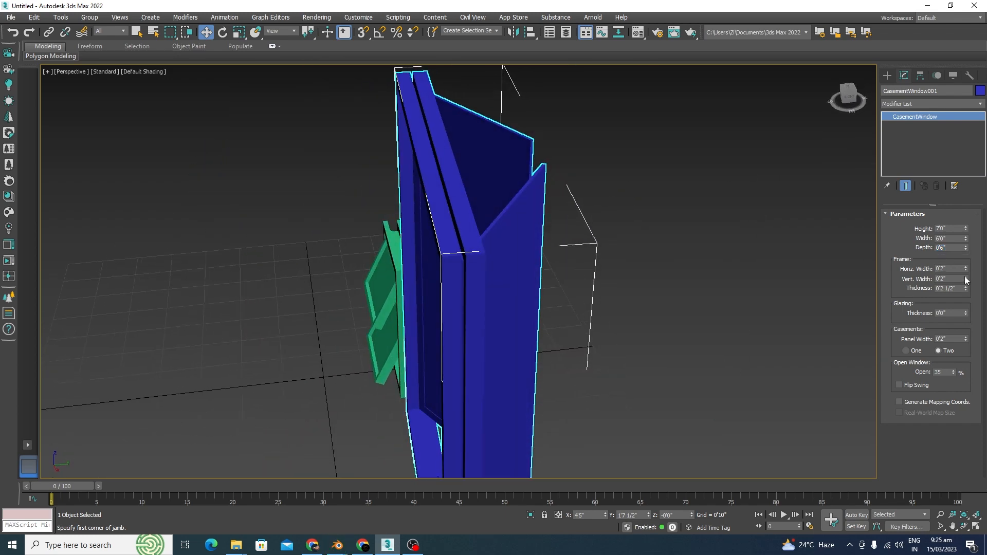
left_click_drag(968, 291, 970, 303)
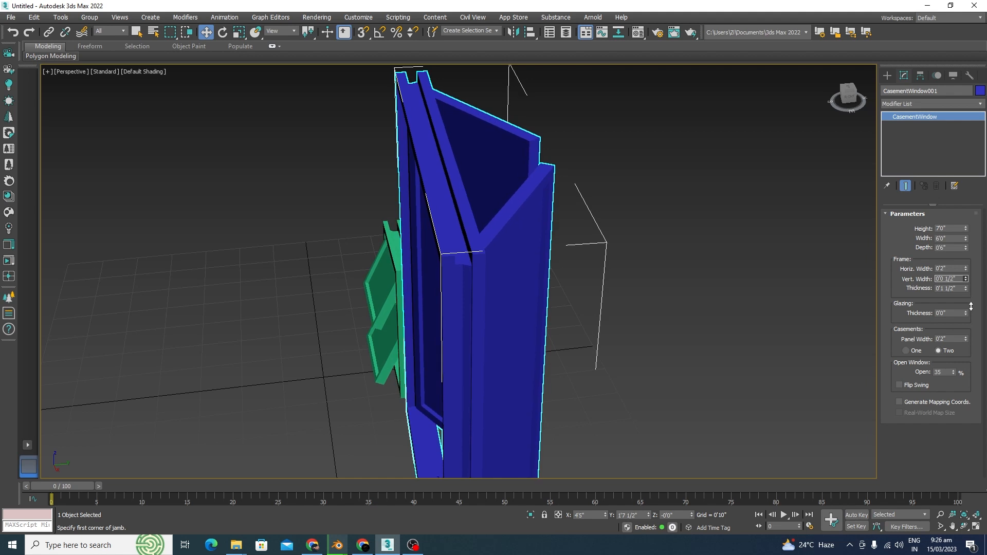
left_click_drag(967, 268, 970, 318)
left_click(951, 289)
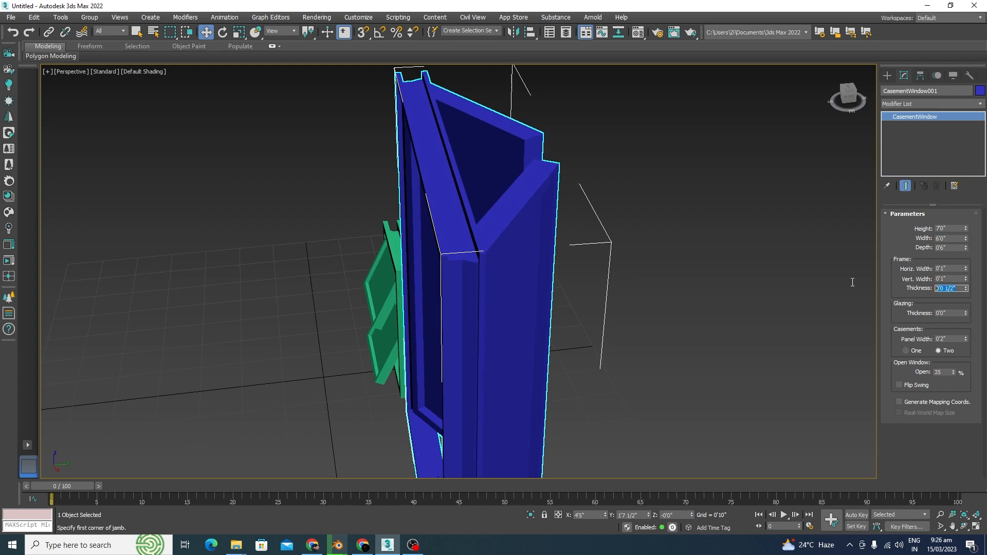
type("1")
key("Return")
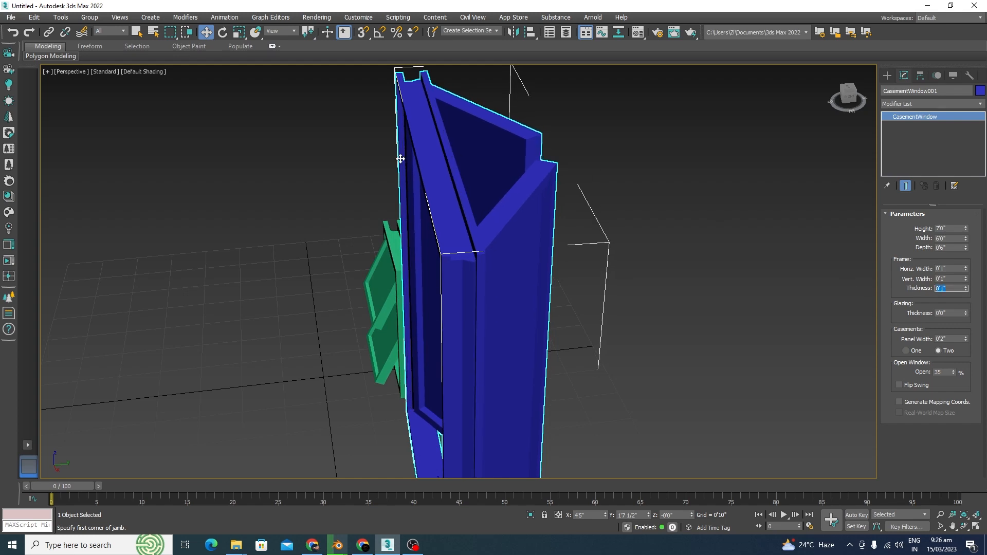
Examine the resized casement window's frame and open panels from several sides
middle_click_drag(400, 159, 552, 310, "alt")
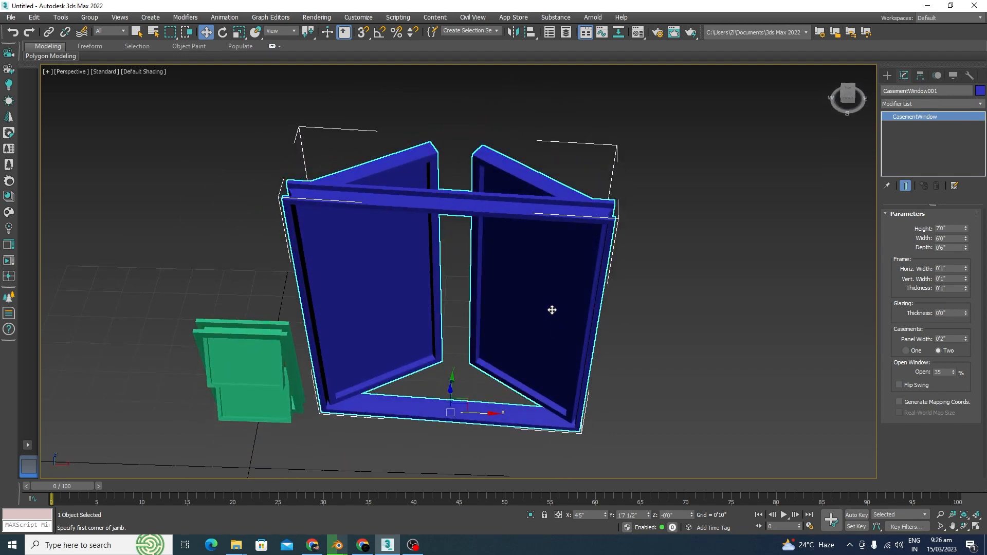
scroll(552, 310, "down", 5)
middle_click_drag(626, 311, 549, 316, "alt")
left_click(572, 368)
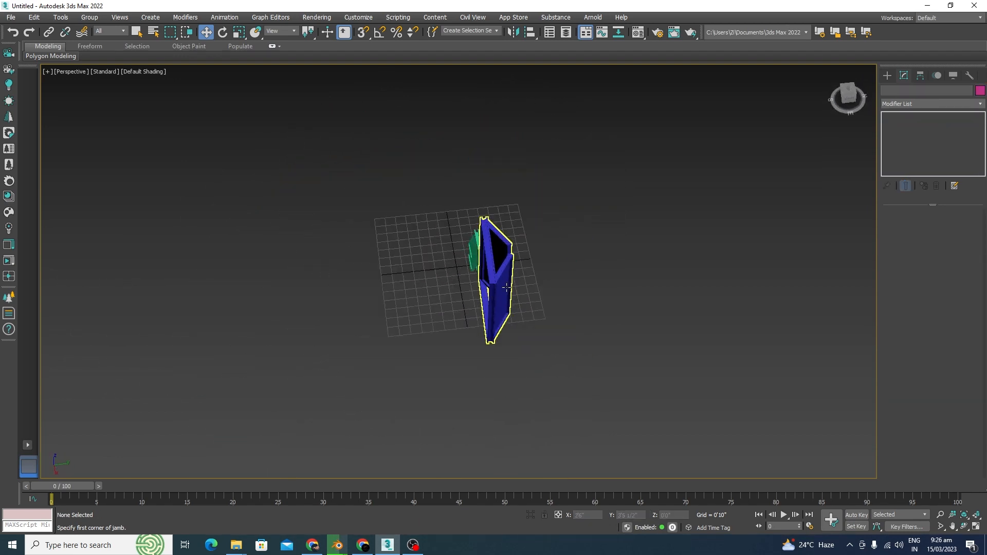
middle_click_drag(507, 288, 483, 292, "alt")
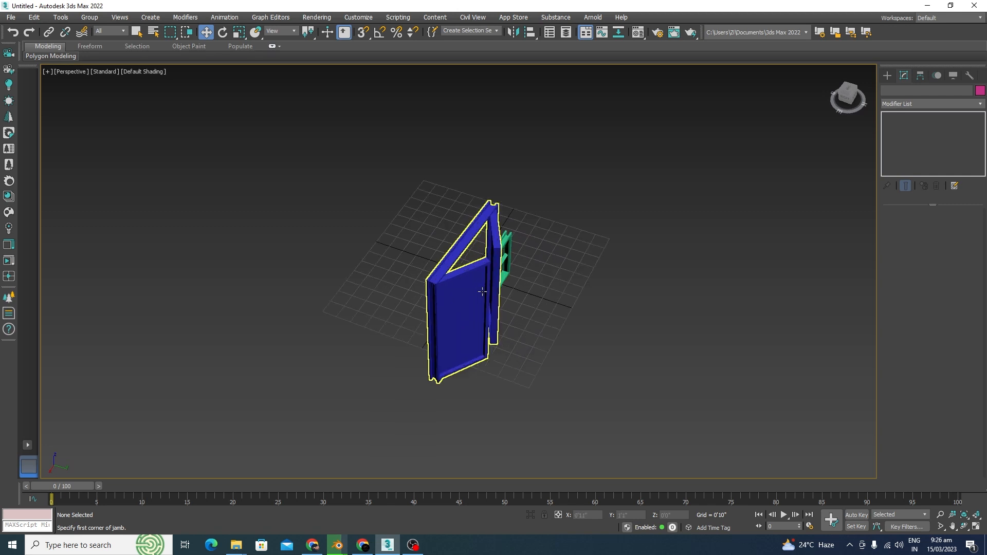
left_click(483, 292)
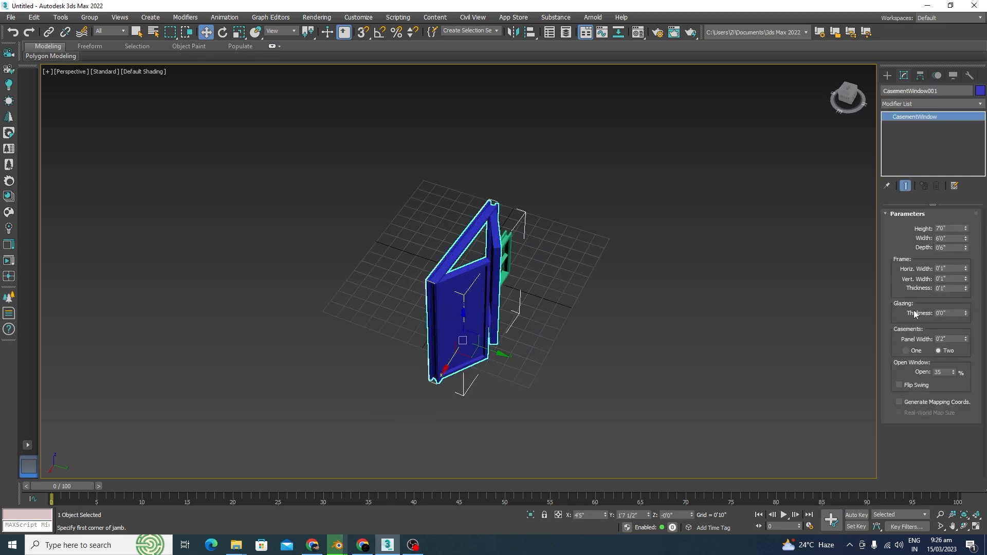
middle_click_drag(585, 364, 551, 364, "alt")
scroll(551, 363, "up", 3)
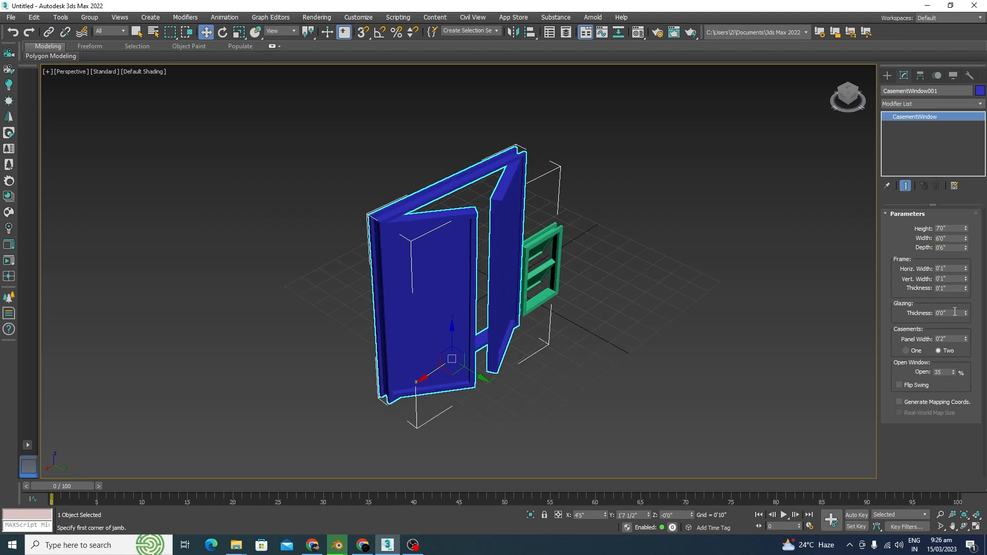
Set the casement window's panel width to 1" and inspect the panel edges up close
left_click(946, 341)
type(".1")
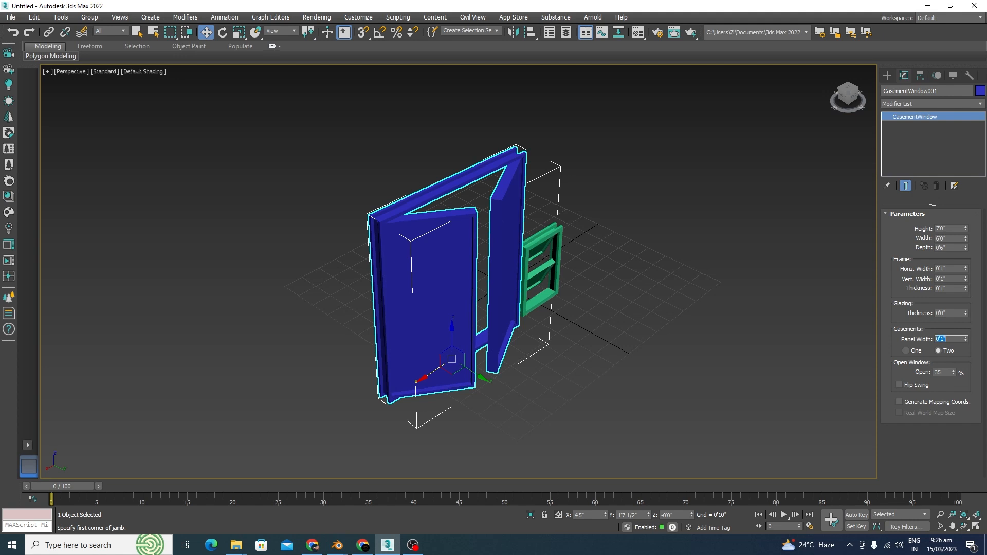
scroll(469, 224, "up", 5)
scroll(465, 260, "down", 4)
middle_click_drag(490, 367, 485, 333, "alt")
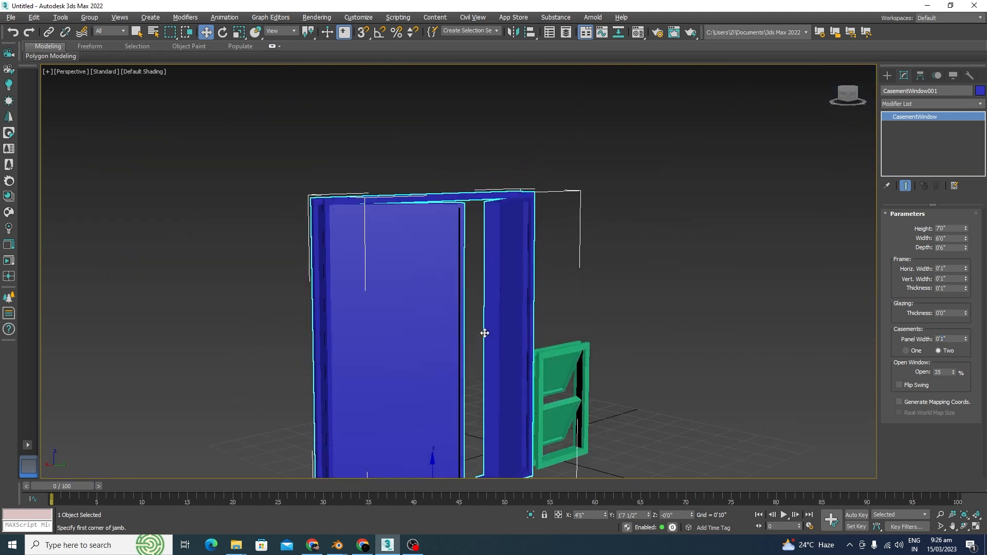
scroll(458, 226, "up", 5)
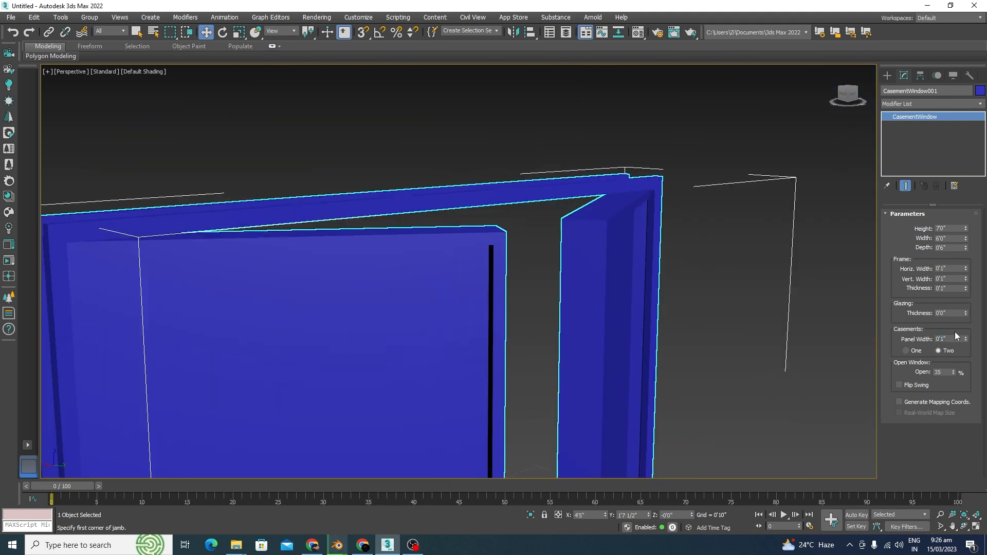
Try a panel width of 1' on the casement window and inspect the panels
left_click_drag(955, 339, 914, 344)
type("1")
key("Return")
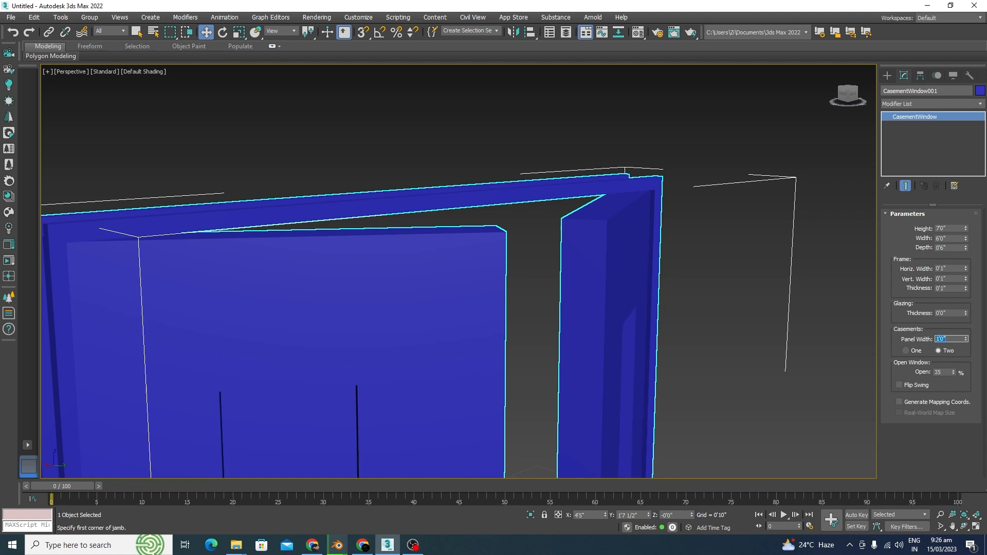
scroll(457, 139, "down", 5)
middle_click_drag(422, 271, 421, 203)
scroll(420, 203, "up", 3)
scroll(440, 236, "down", 5)
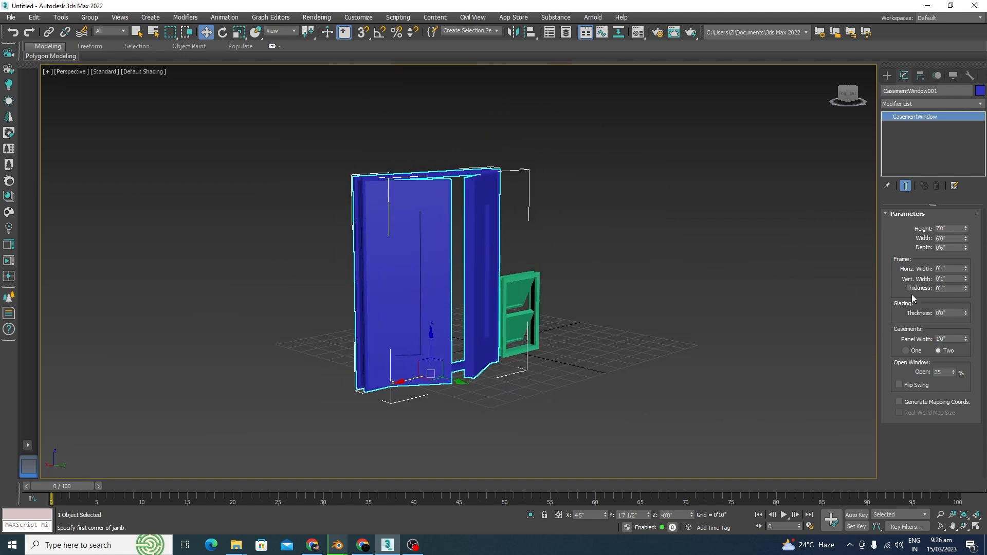
Return the casement window's panel width to 1" and check both open panels
left_click_drag(950, 338, 895, 346)
key("BackSpace")
type("1\"")
key("Return")
scroll(484, 336, "up", 3)
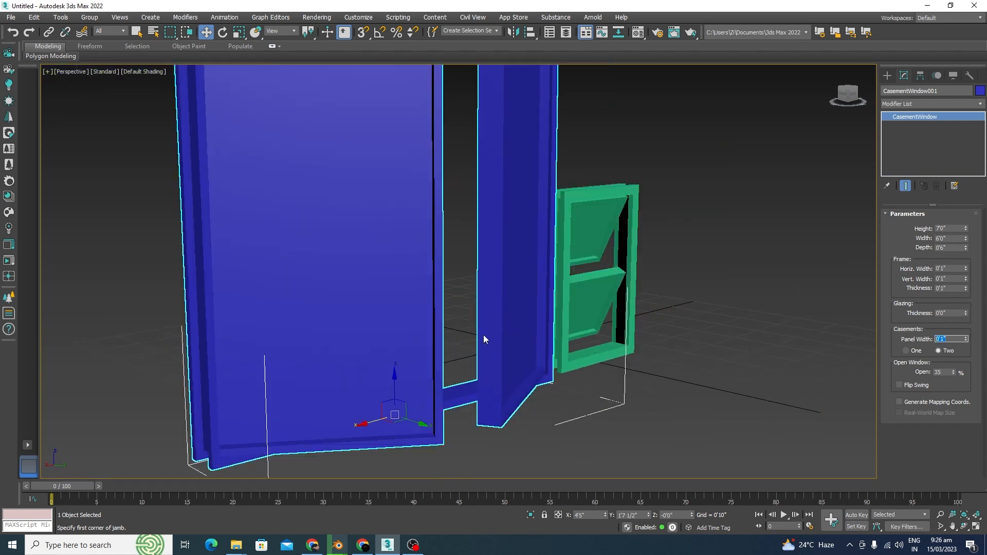
scroll(483, 335, "down", 5)
middle_click_drag(496, 398, 471, 438, "alt")
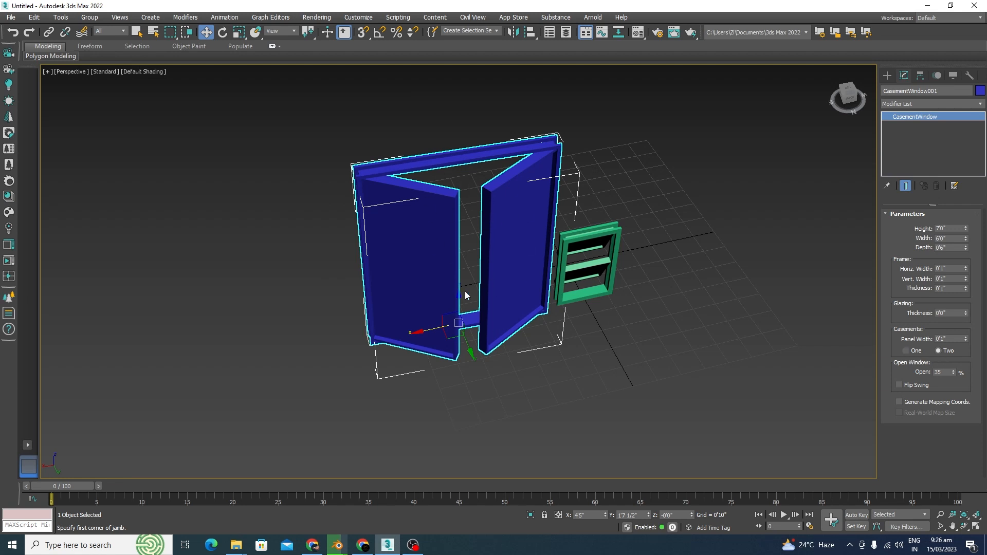
Try the casement window with one panel, and switch it back to two panels
middle_click_drag(504, 355, 503, 315, "alt")
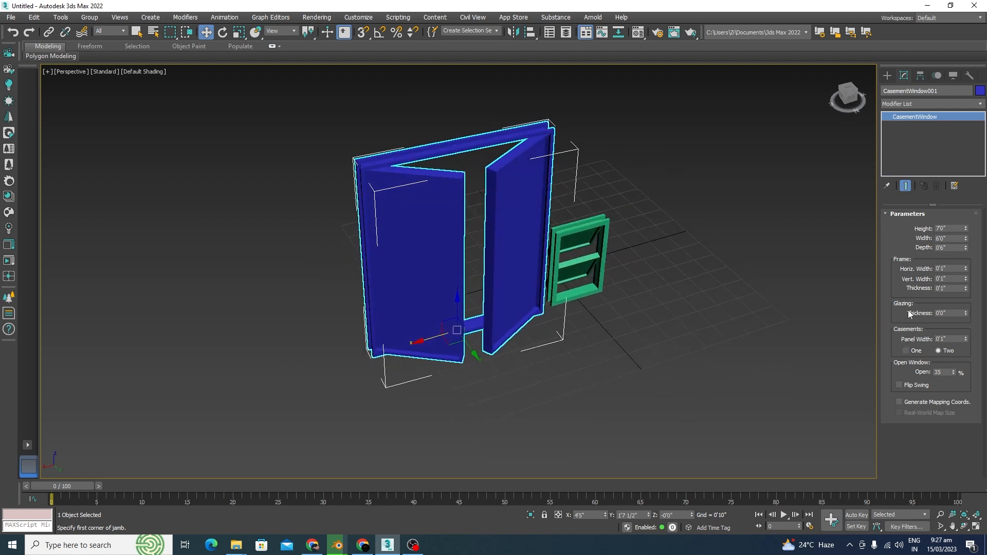
left_click(907, 350)
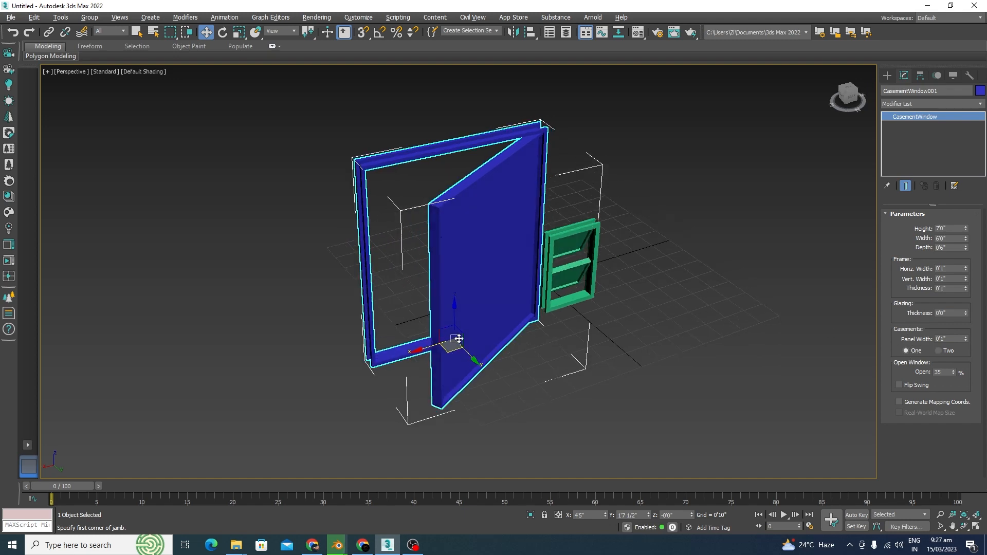
mouse_move(453, 339)
middle_mouse_down("alt")
mouse_move(544, 319)
mouse_move(662, 315)
mouse_move(462, 338)
middle_mouse_up("alt")
left_click(938, 351)
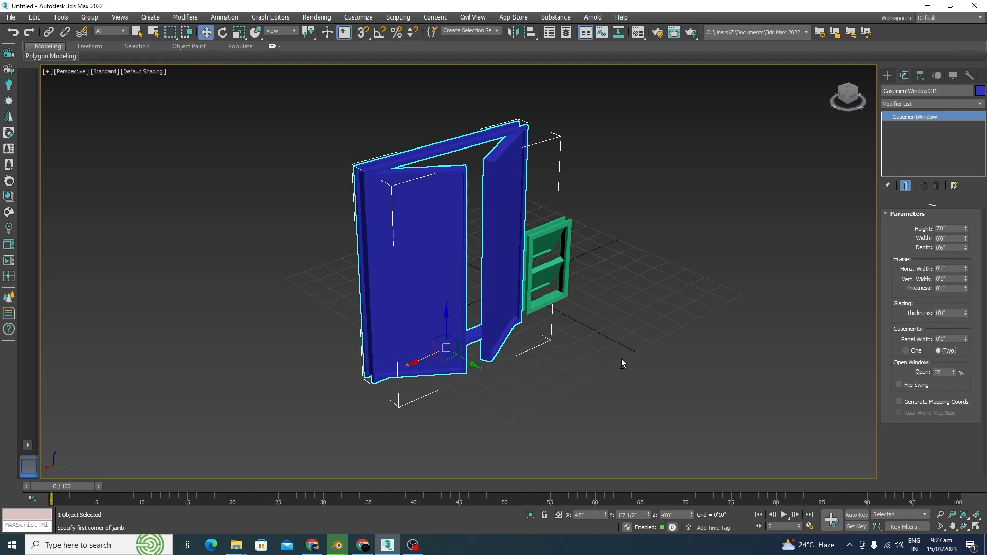
middle_click_drag(622, 360, 502, 369, "alt")
Create a fixed window about 8'8 1/2" wide and 8 1/2" deep beside the casement window, and leave it selected
left_click(502, 369)
left_click(888, 76)
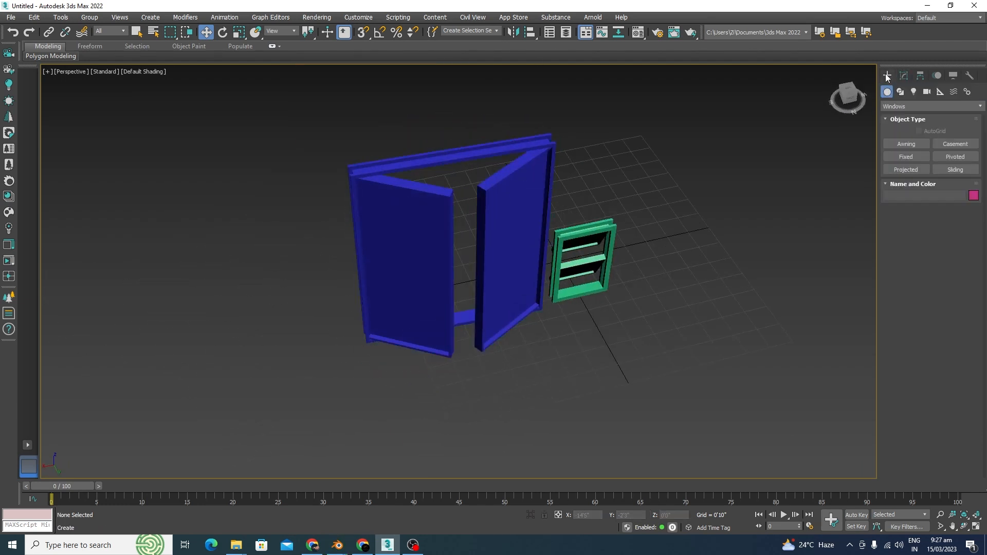
left_click(907, 157)
scroll(720, 188, "down", 3)
scroll(558, 238, "up", 3)
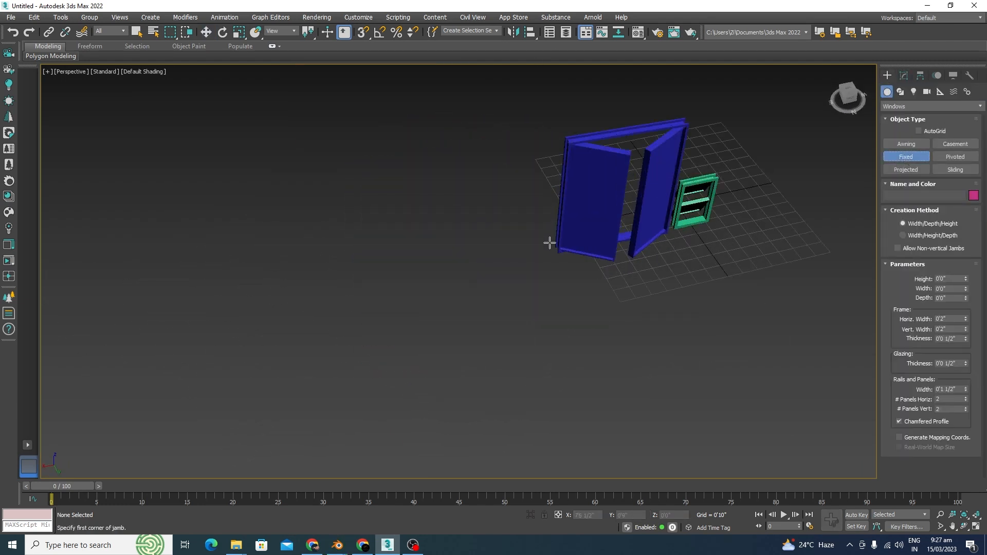
left_click_drag(530, 251, 360, 279)
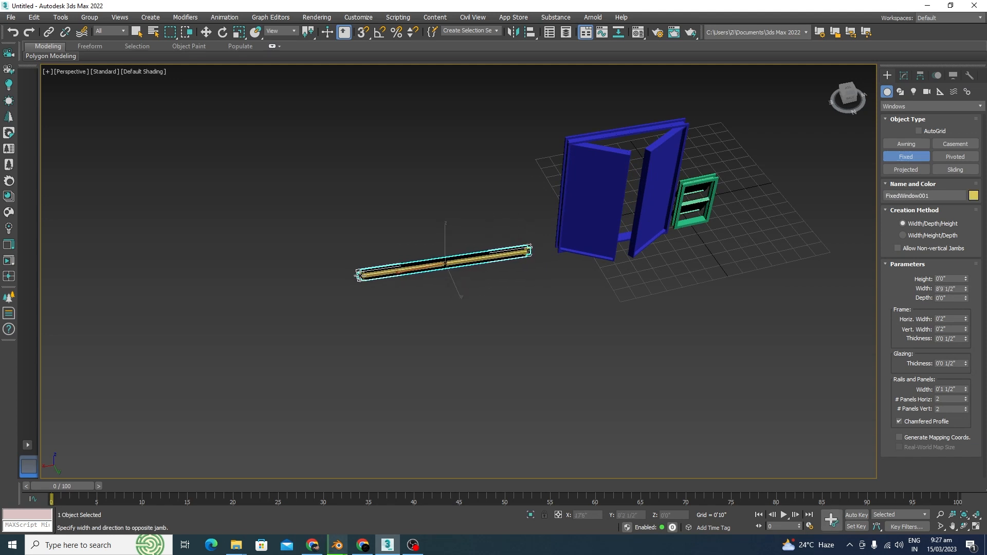
left_click(385, 281)
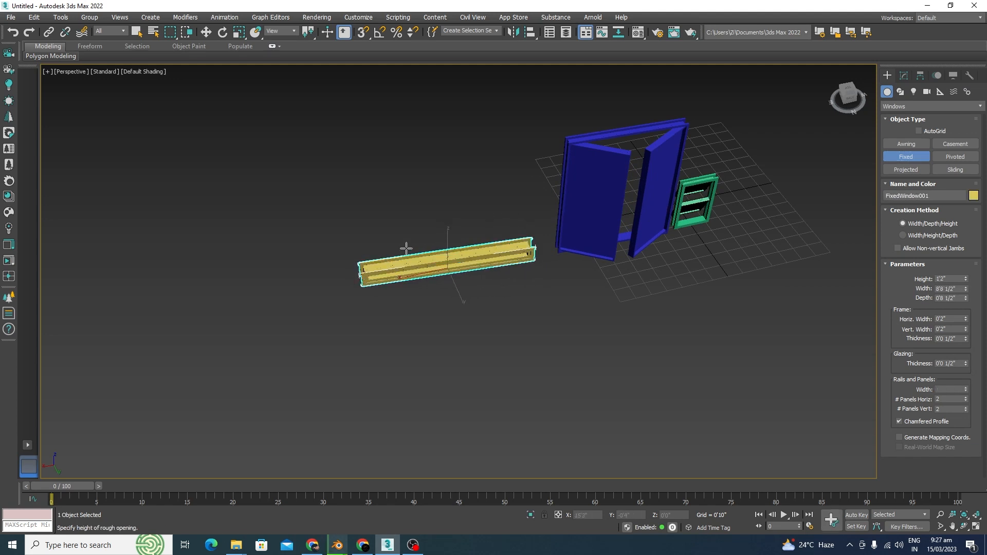
left_click(453, 114)
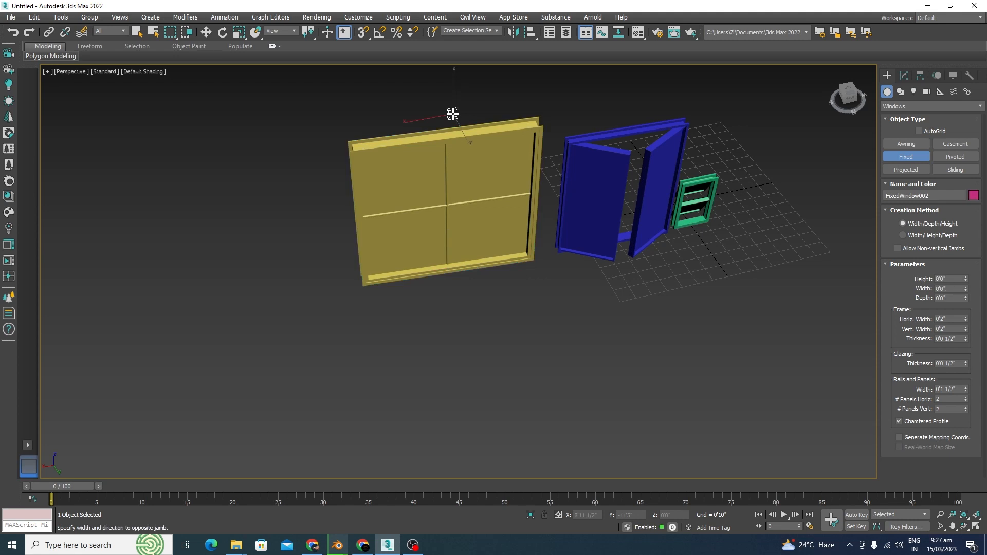
right_click(506, 285)
left_click(503, 286)
left_click(509, 268)
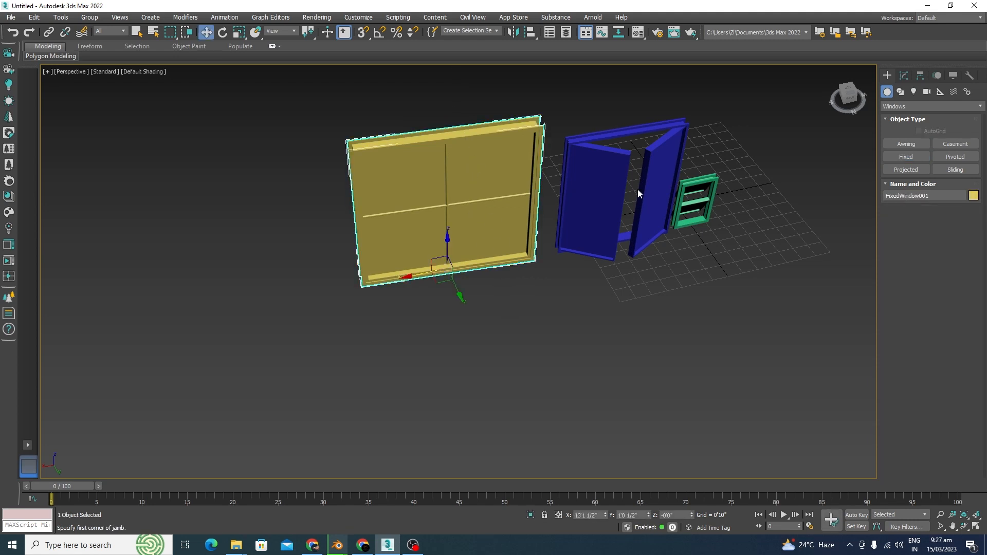
Set the fixed window's height to 7'
left_click(904, 76)
left_click_drag(955, 228, 930, 226)
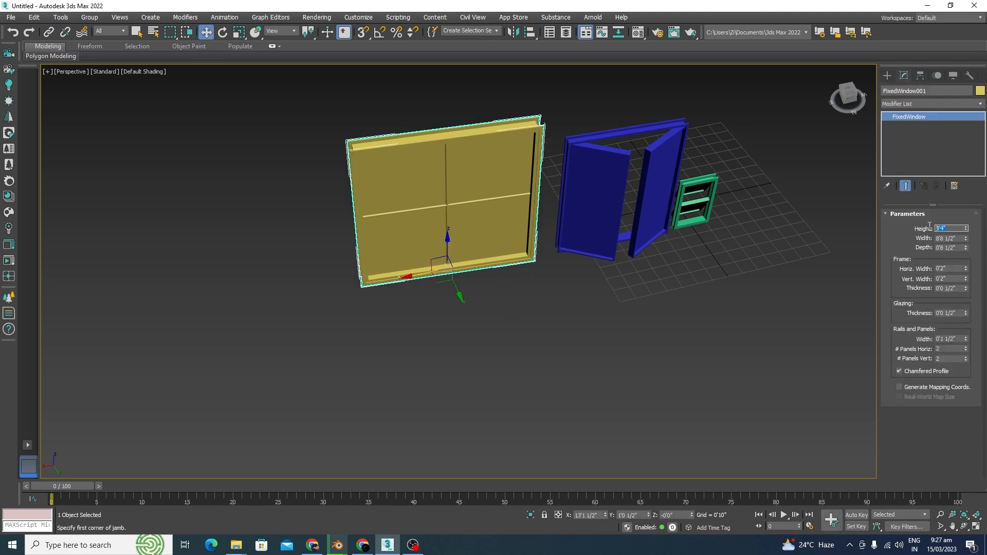
type("7")
key("Return")
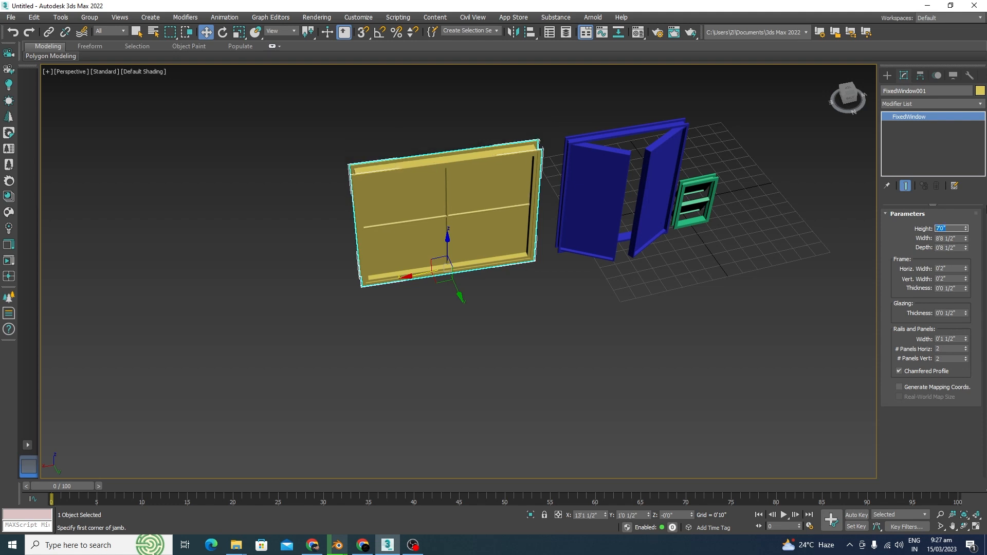
Try a width of 4' on the fixed window and settle on a width of 6'
left_click(945, 238)
type("4")
key("Return")
scroll(453, 148, "up", 3)
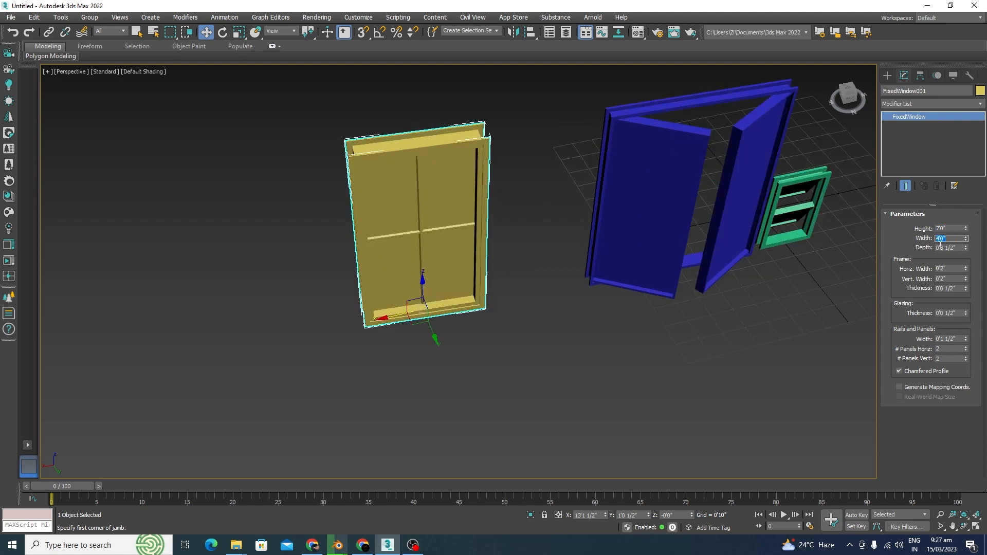
type("6")
key("Return")
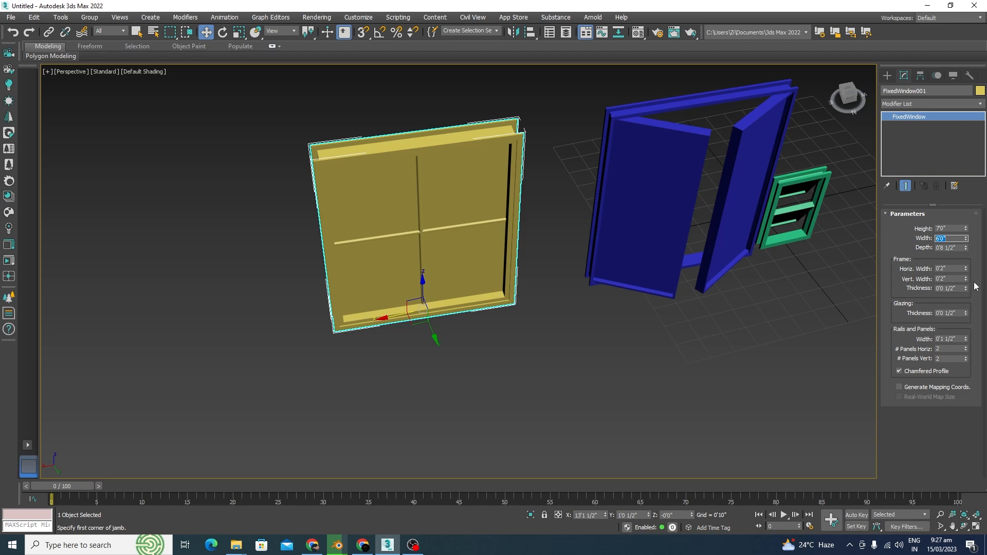
Try a rail width of 1" on the fixed window and inspect the rails up close
scroll(569, 272, "up", 3)
middle_click_drag(569, 272, 590, 328, "alt")
scroll(462, 255, "up", 5)
scroll(546, 308, "down", 4)
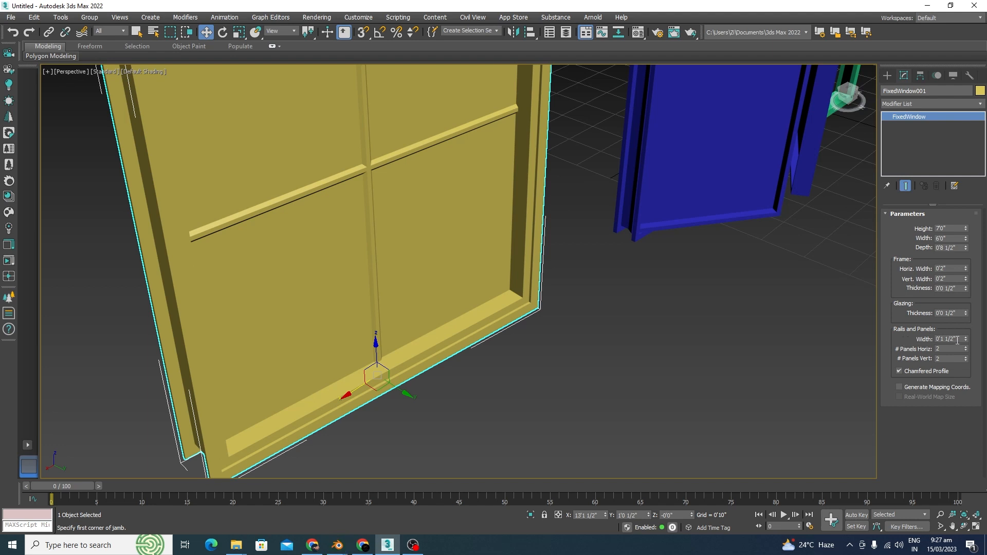
left_click_drag(954, 340, 919, 338)
type("1")
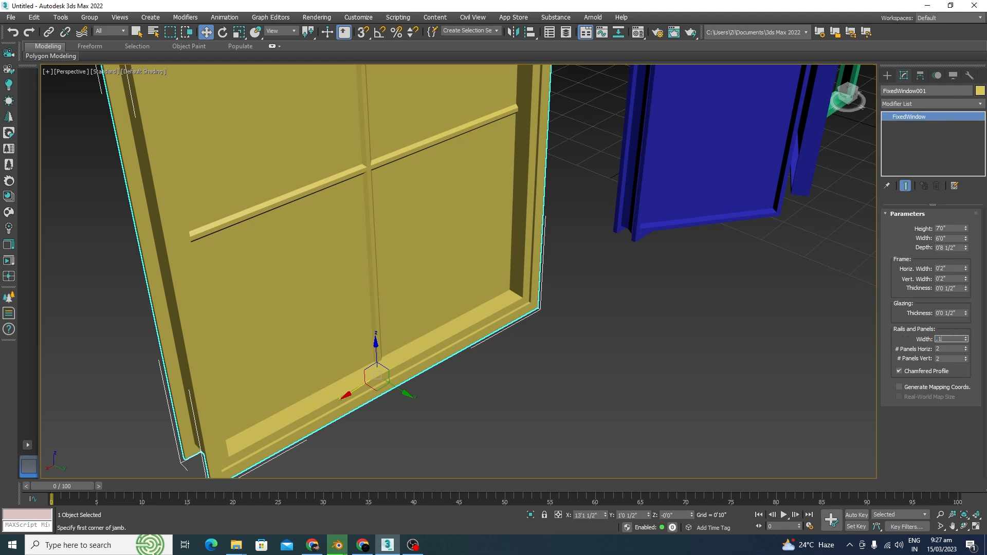
key("Return")
scroll(349, 169, "up", 2)
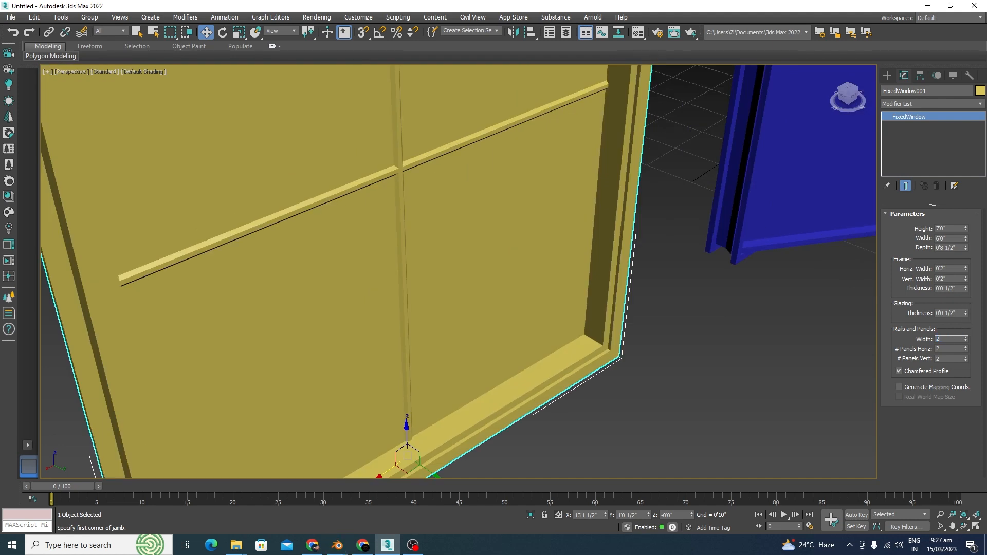
Set the fixed window's rail width to 2"
type("2")
key("Return")
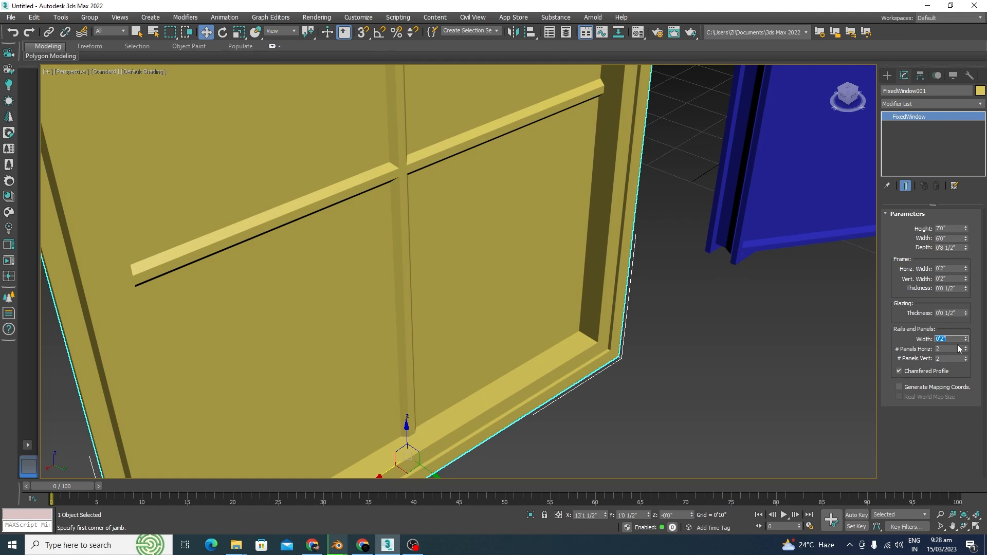
scroll(658, 353, "down", 5)
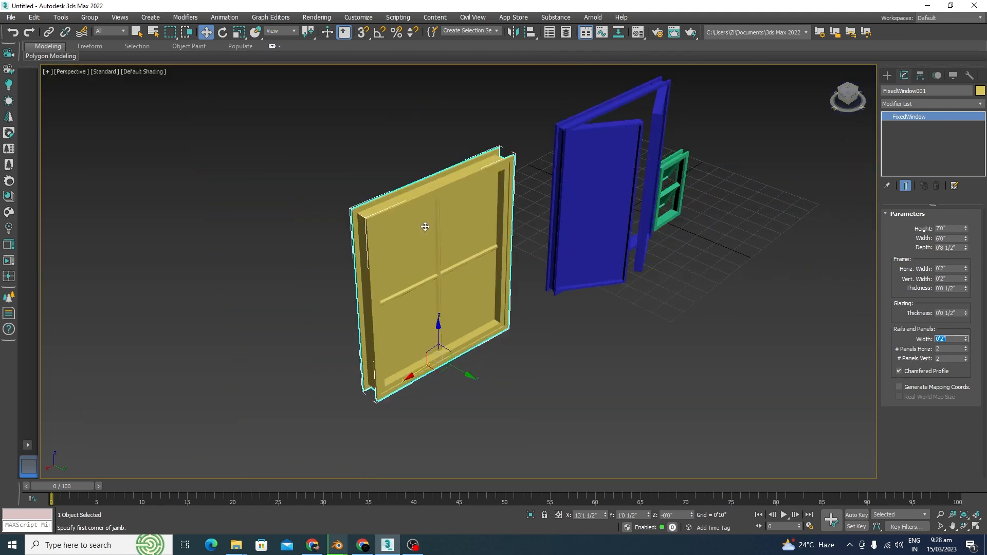
Set the fixed window to 3 horizontal panels, try 3 vertical panels and return the vertical count to 2
scroll(454, 259, "up", 2)
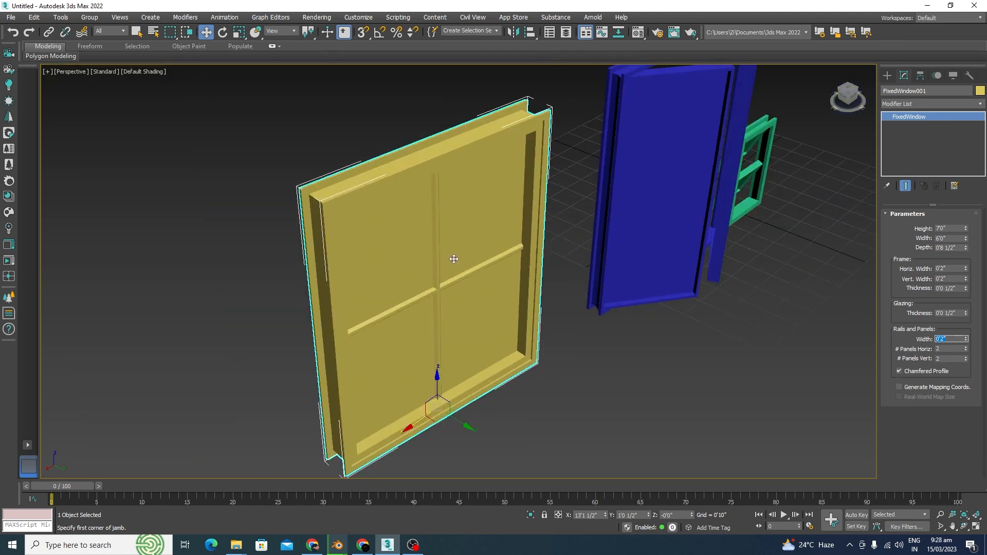
left_click(966, 348)
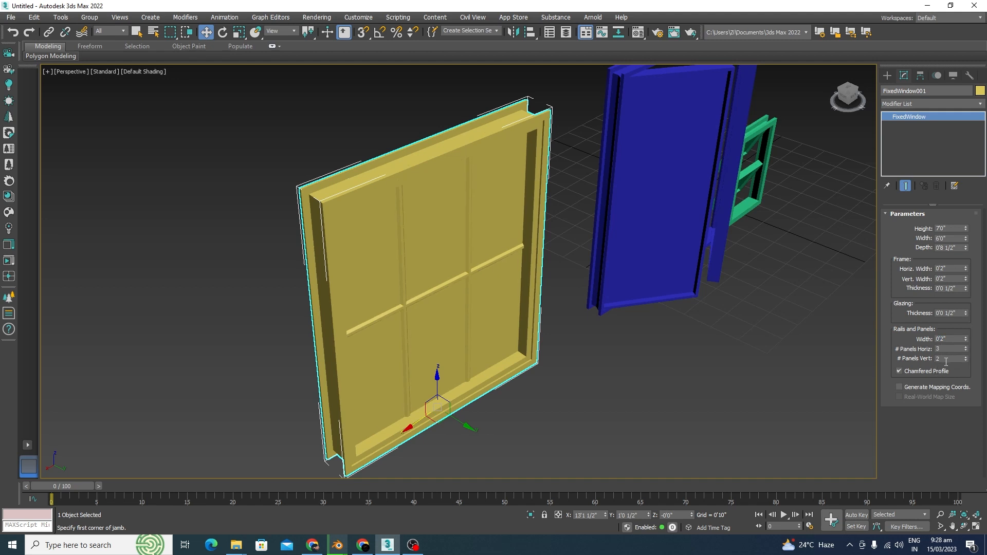
left_click(965, 357)
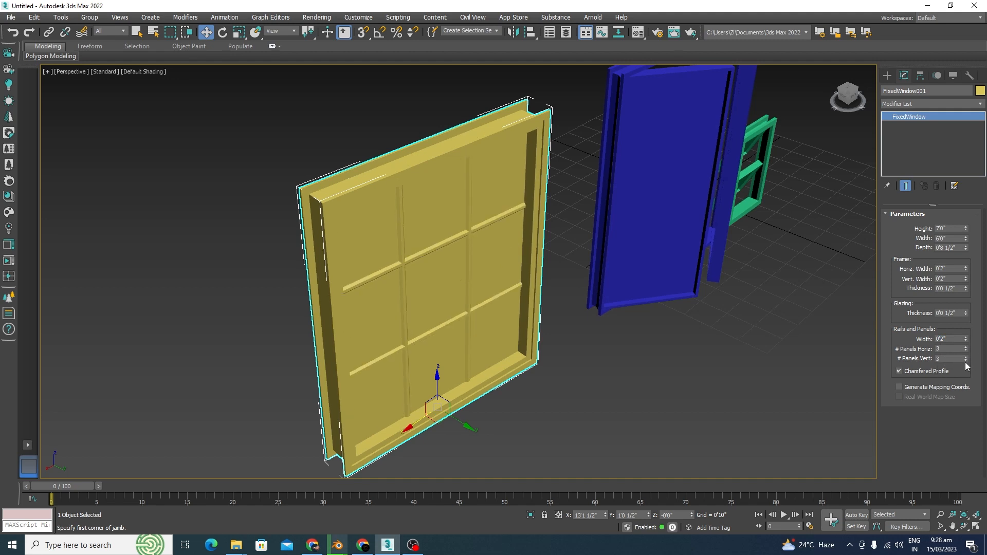
left_click(966, 360)
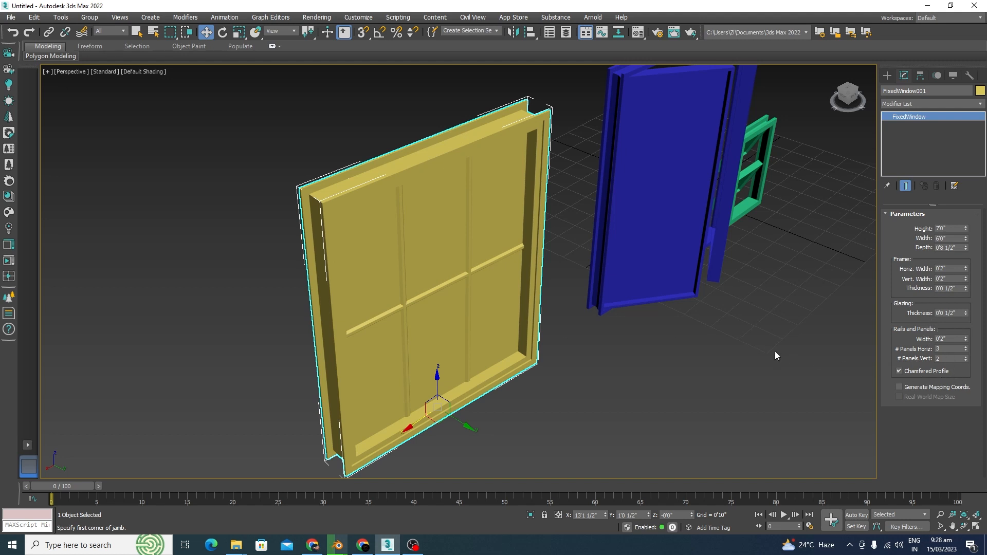
Turn the fixed window's chamfered rail profile off to compare the rails, and turn it back on
scroll(435, 303, "up", 5)
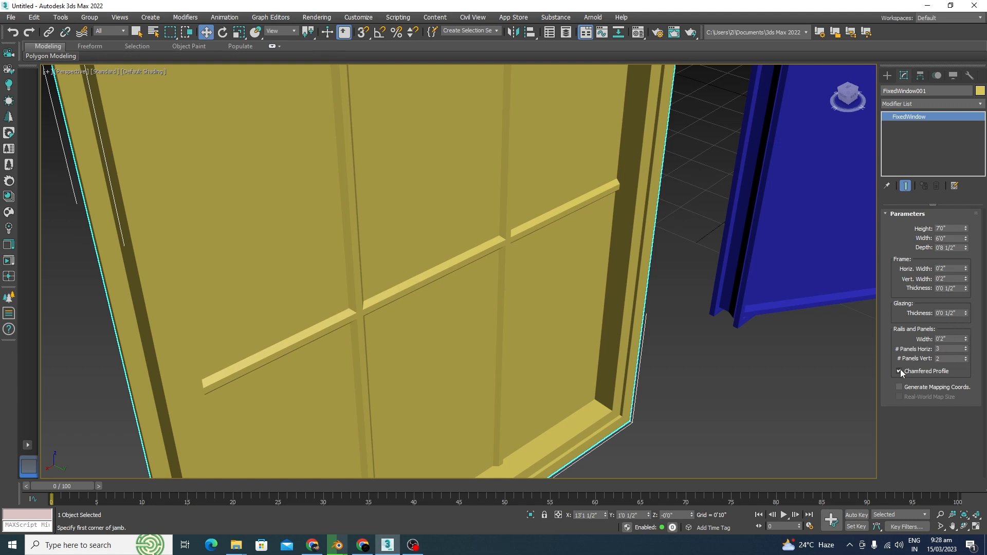
left_click(900, 370)
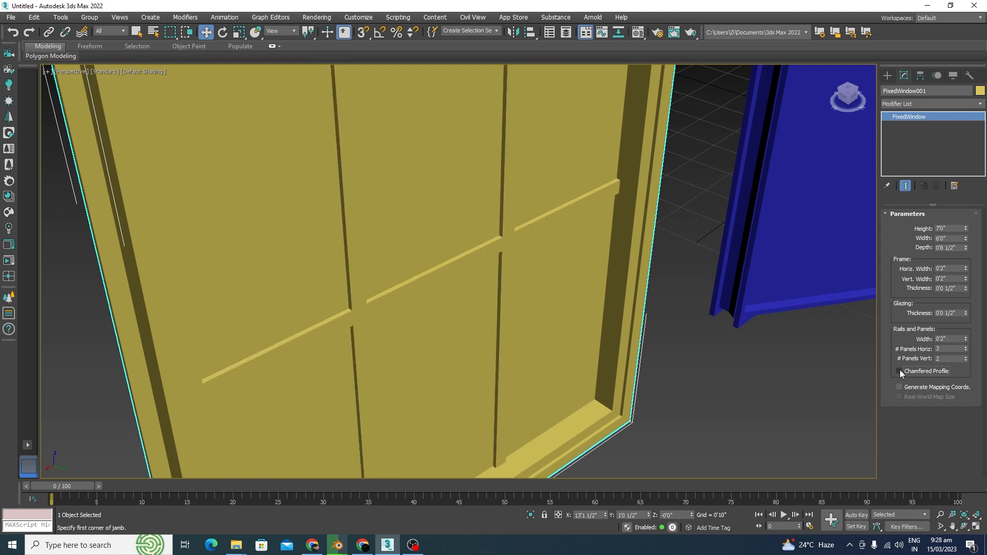
left_click(900, 371)
scroll(675, 346, "down", 8)
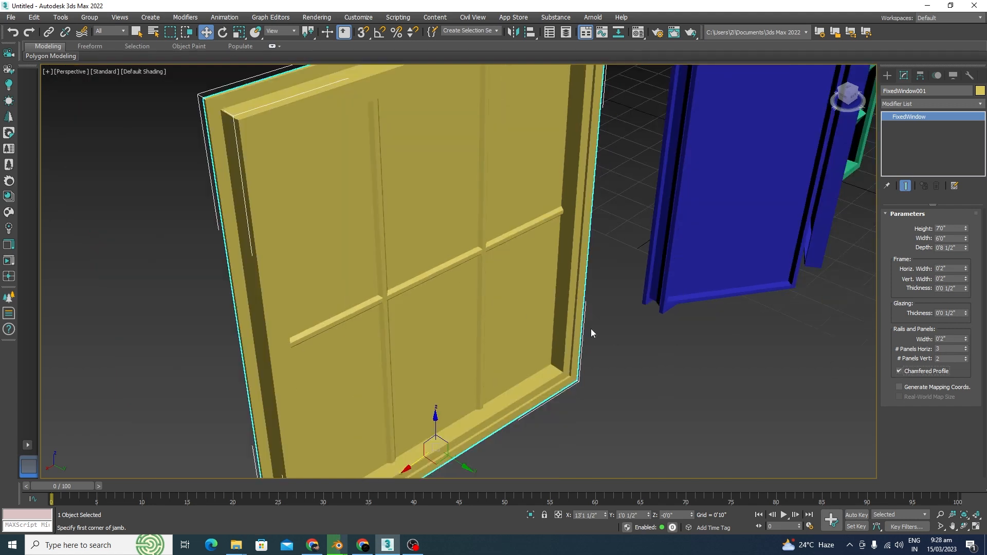
Create a pivoted window beside the fixed window, about 7' wide, 9 1/2" deep and 7' high
left_click(887, 75)
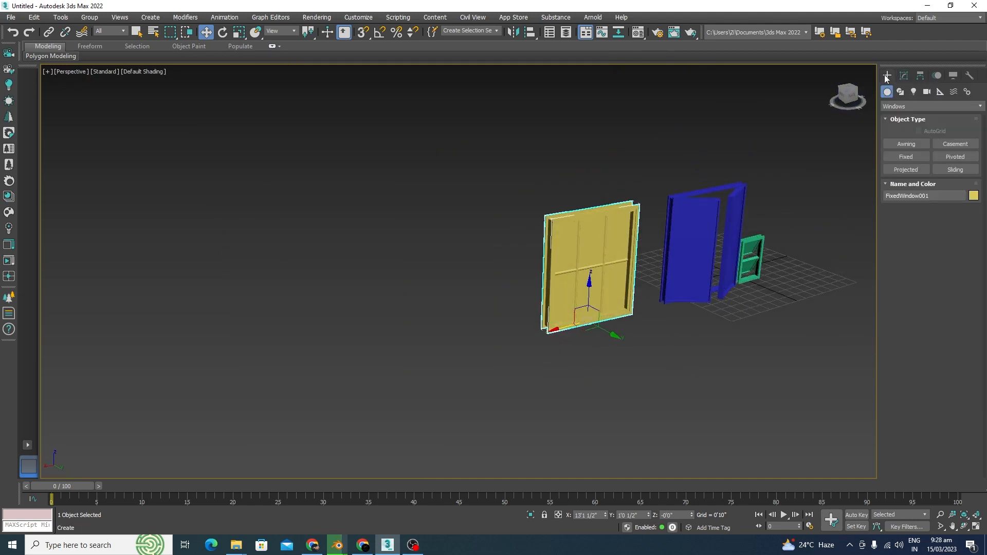
left_click(955, 157)
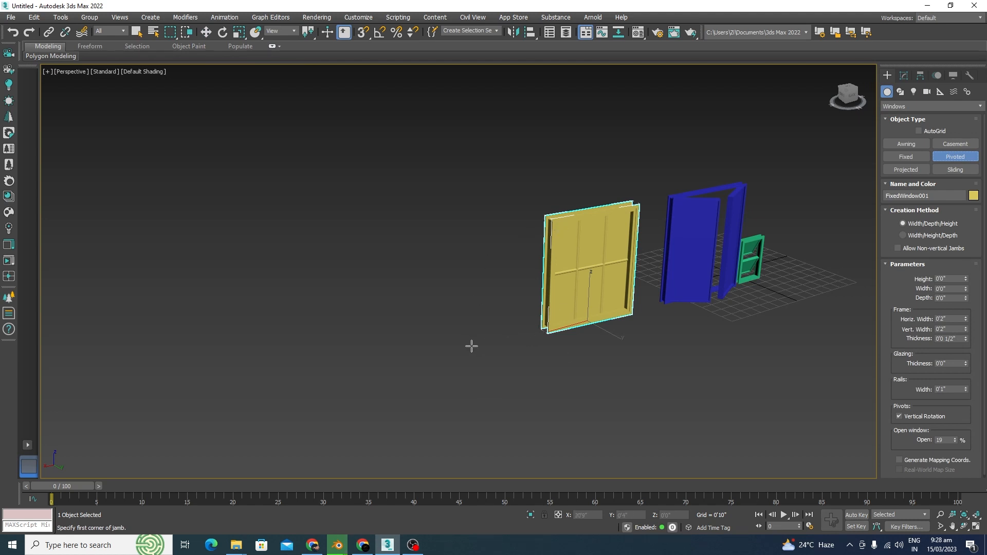
left_click_drag(430, 356, 539, 335)
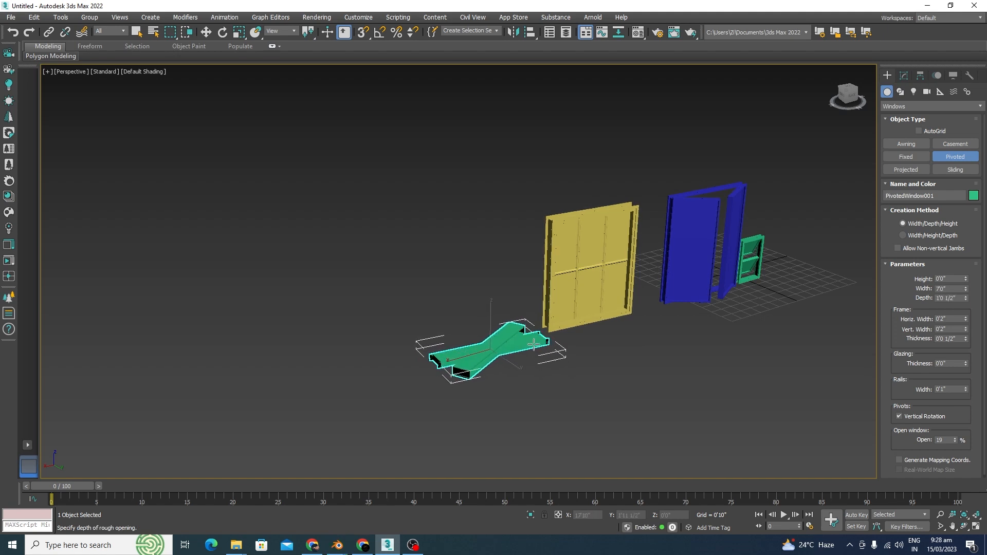
left_click(534, 342)
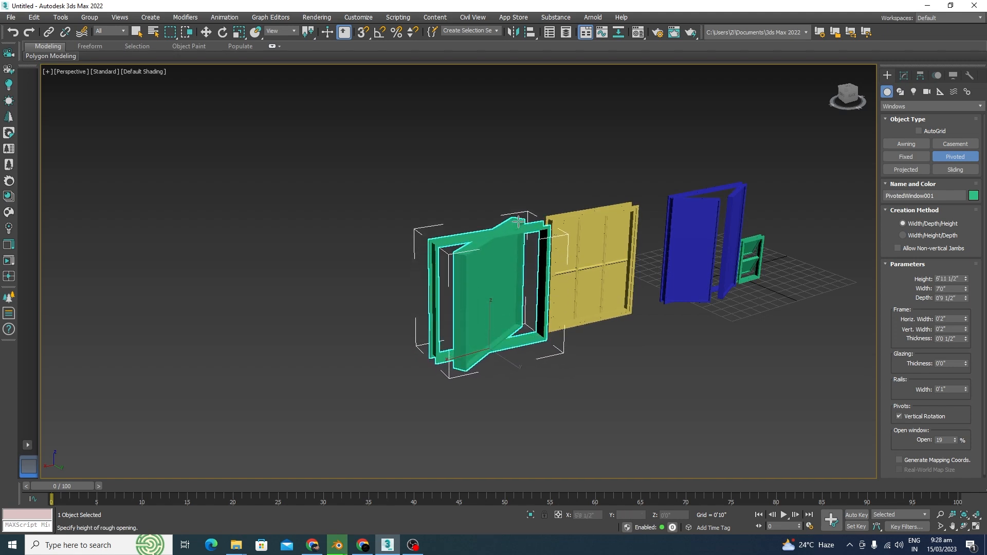
left_click(519, 221)
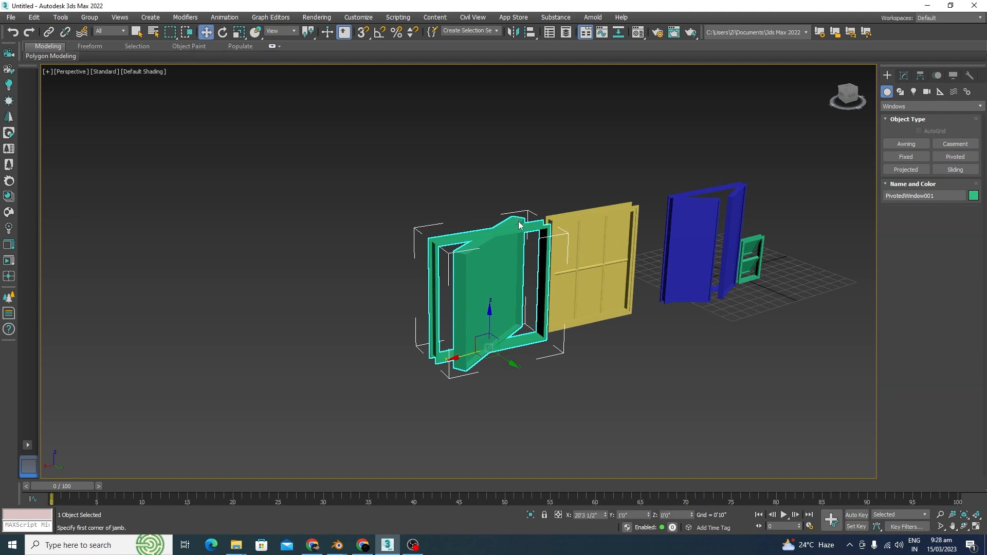
right_click(597, 412)
middle_click_drag(599, 400, 560, 405, "alt")
left_click(439, 223)
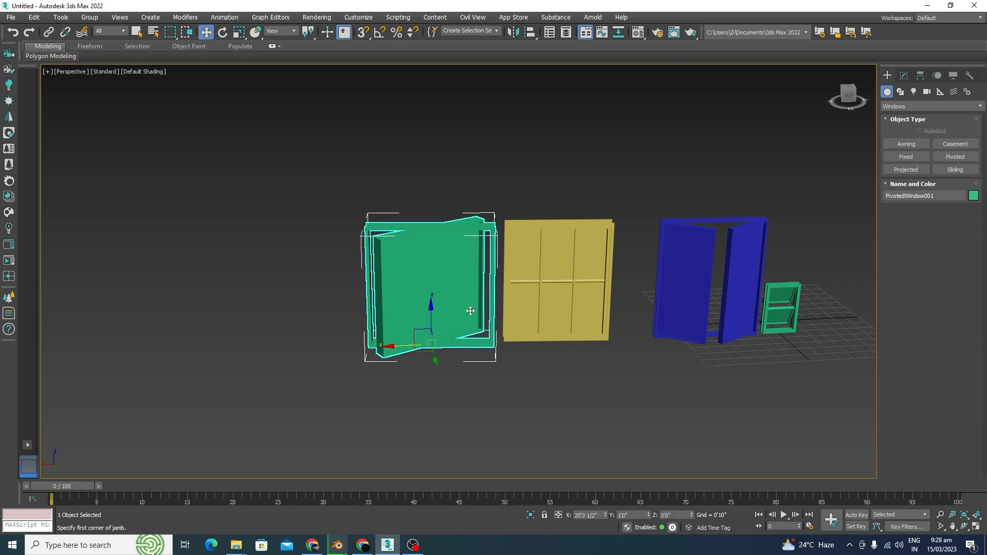
middle_click_drag(470, 310, 514, 355, "alt")
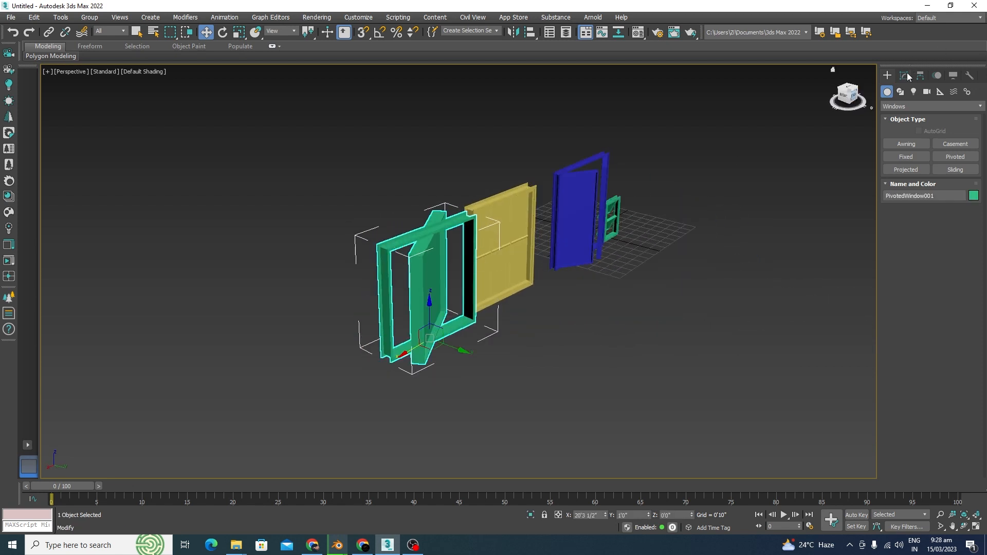
Set the pivoted window's height to 7' and its width to 6'
left_click(905, 76)
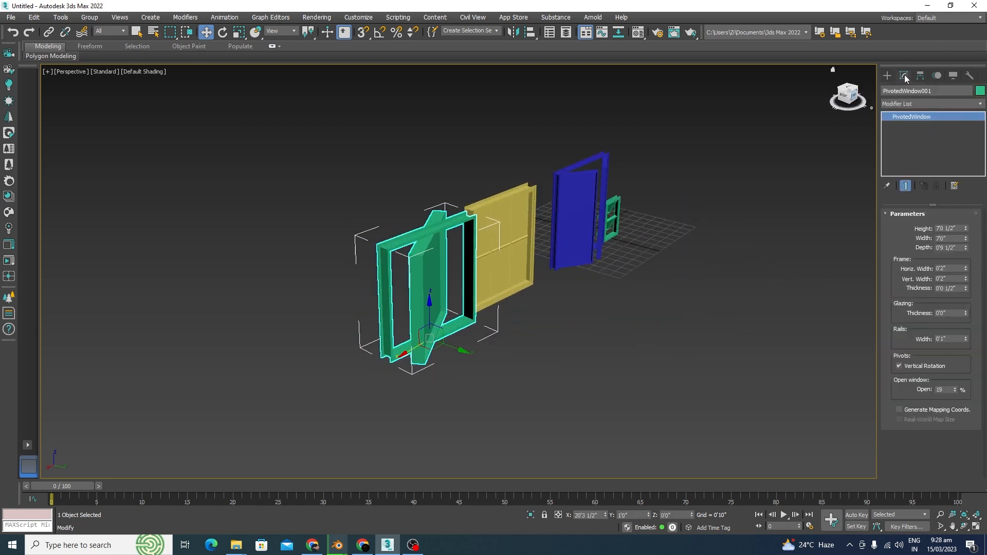
left_click(957, 229)
type("7")
key("Return")
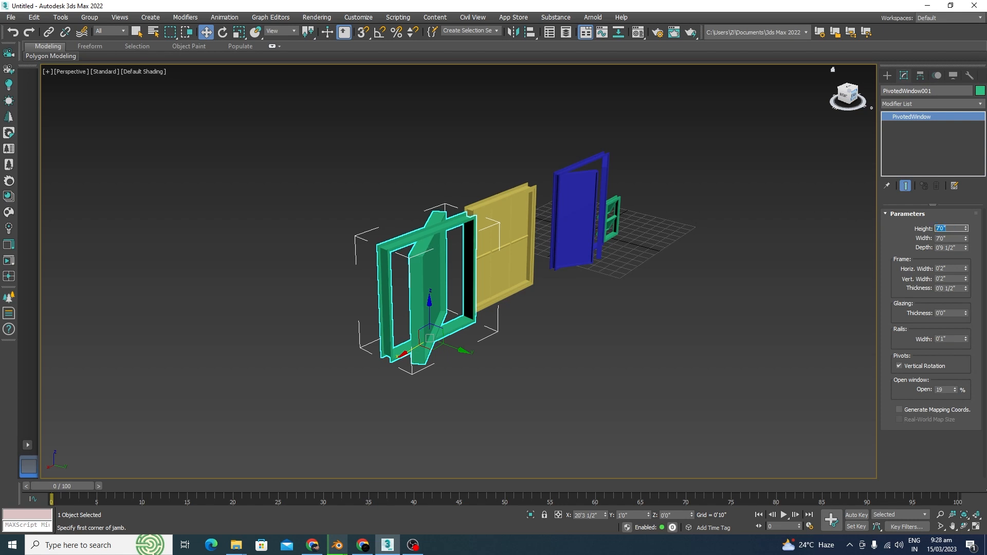
left_click(955, 239)
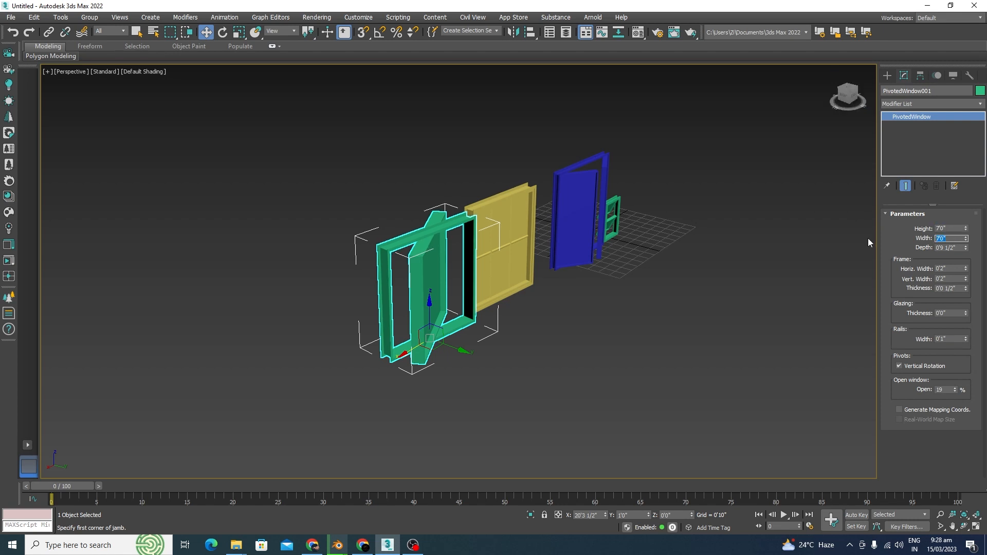
type("6")
key("Return")
scroll(412, 190, "up", 3)
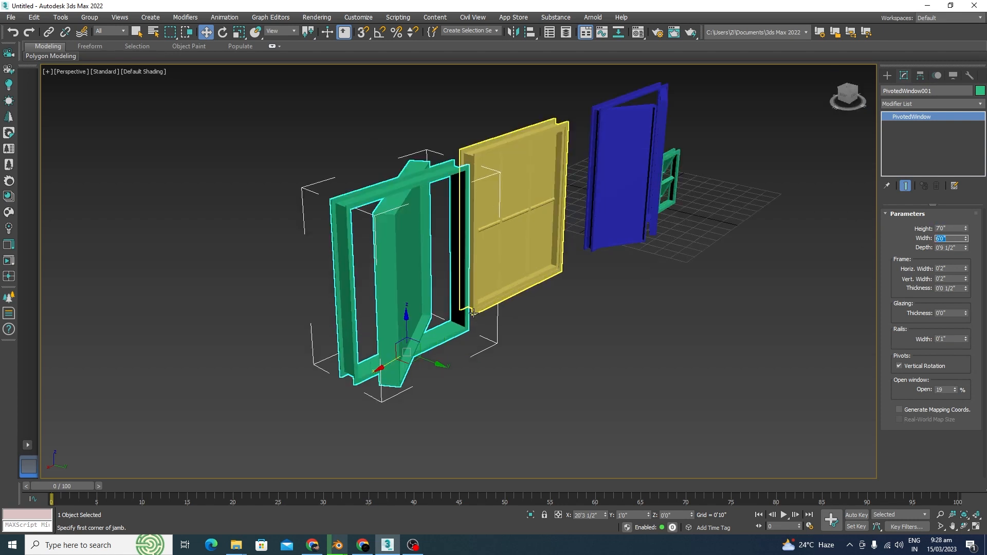
Try a depth of 2" on the pivoted window and inspect its frame up close
double_click(955, 249)
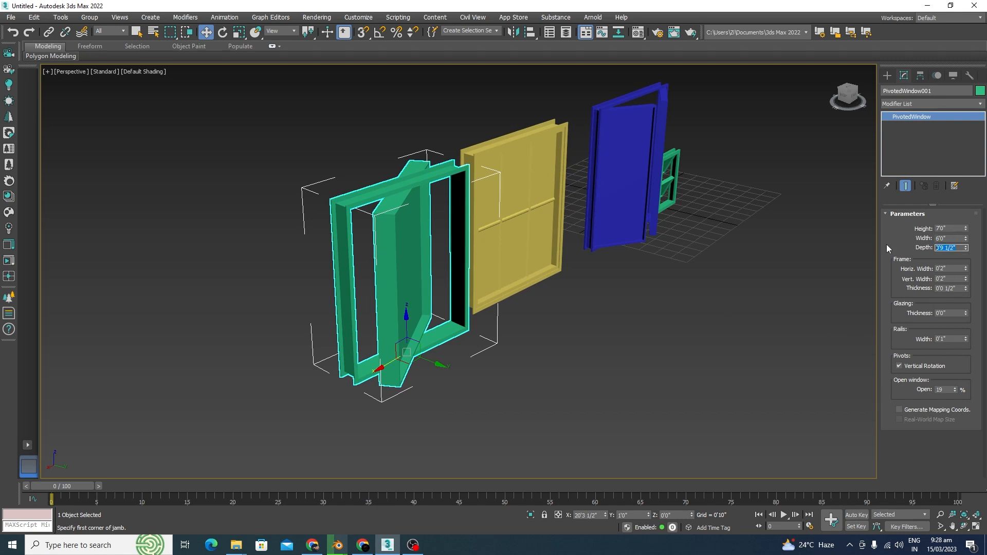
type("2")
key("Return")
scroll(342, 202, "up", 5)
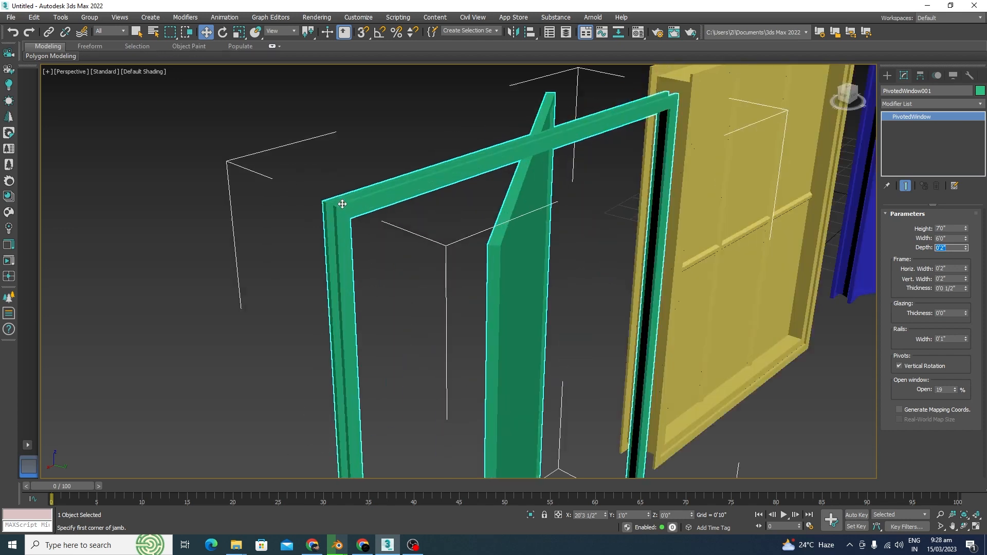
scroll(342, 203, "down", 3)
middle_click_drag(342, 202, 399, 458, "alt")
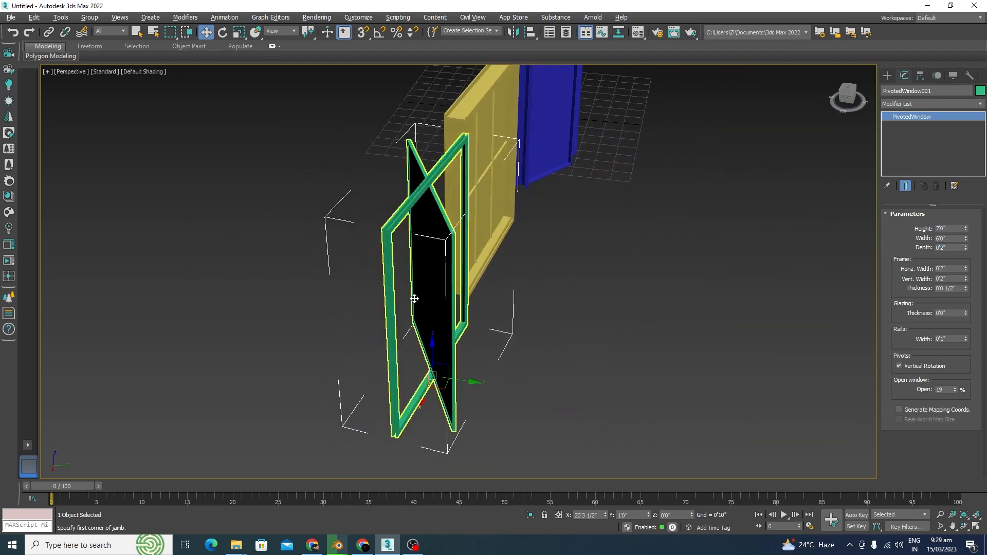
scroll(399, 458, "up", 5)
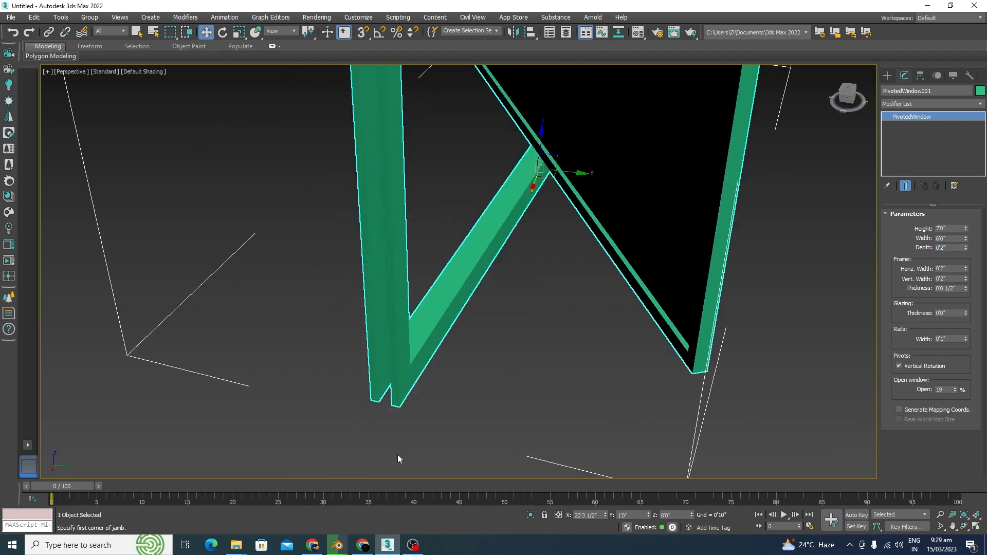
Set the pivoted window's depth to 6"
double_click(961, 248)
type("6")
key("Return")
scroll(408, 303, "down", 6)
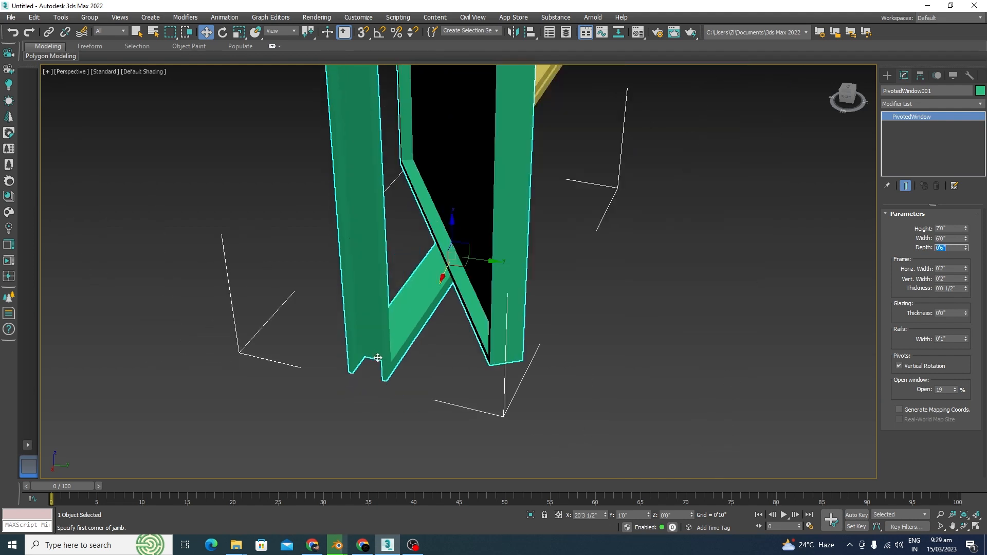
middle_click_drag(425, 351, 480, 369, "alt")
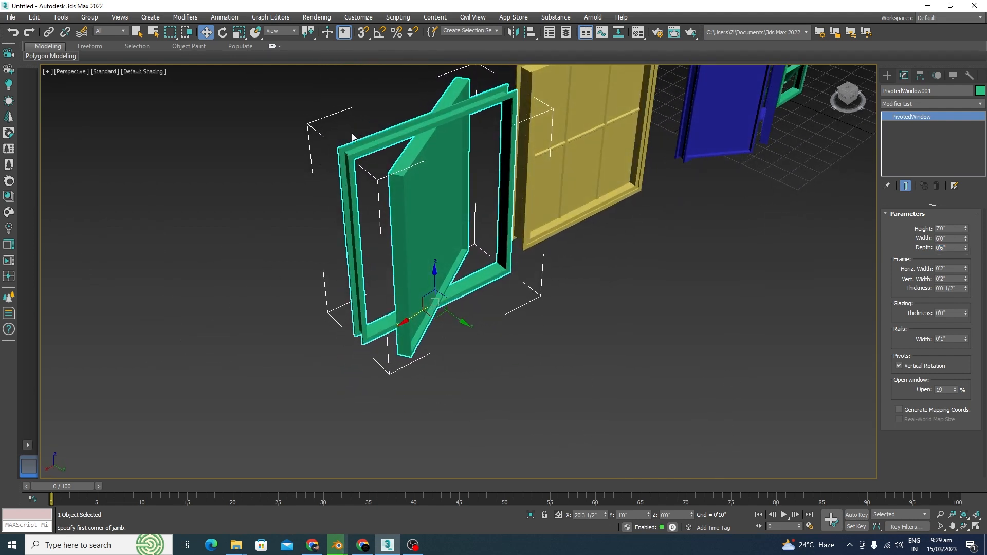
Turn the pivoted window's vertical rotation off to compare the pivot directions, and turn it back on
scroll(339, 180, "up", 5)
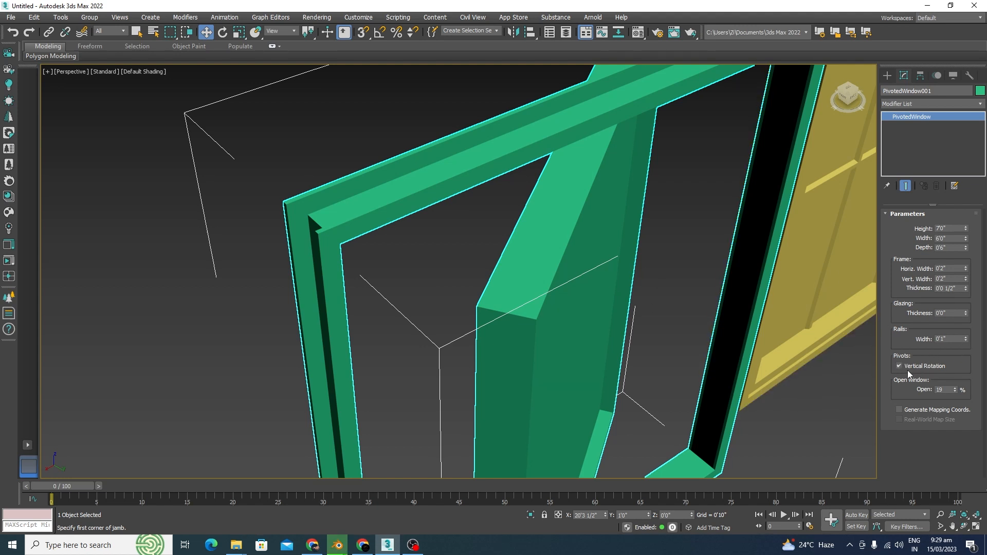
scroll(559, 358, "down", 6)
middle_click_drag(557, 360, 703, 338, "alt")
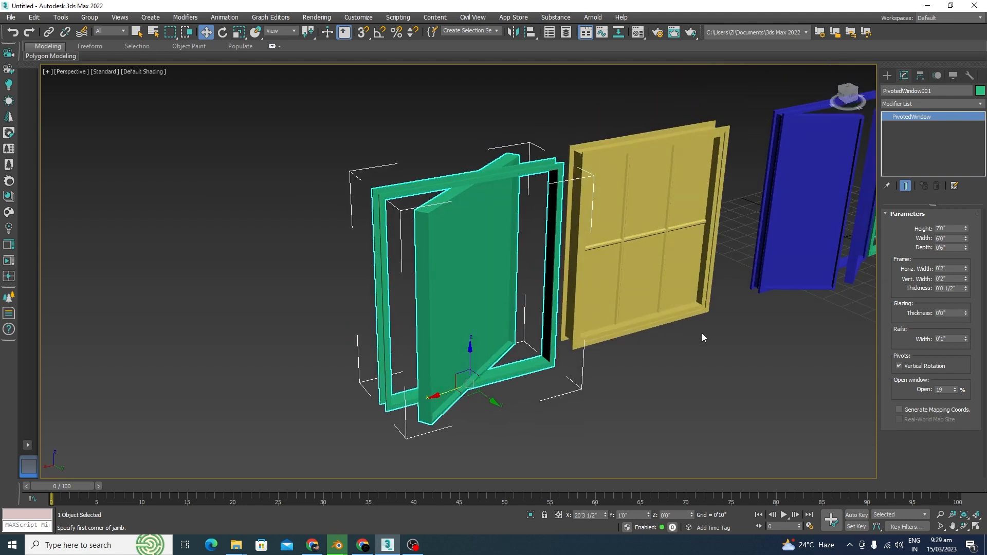
left_click(899, 366)
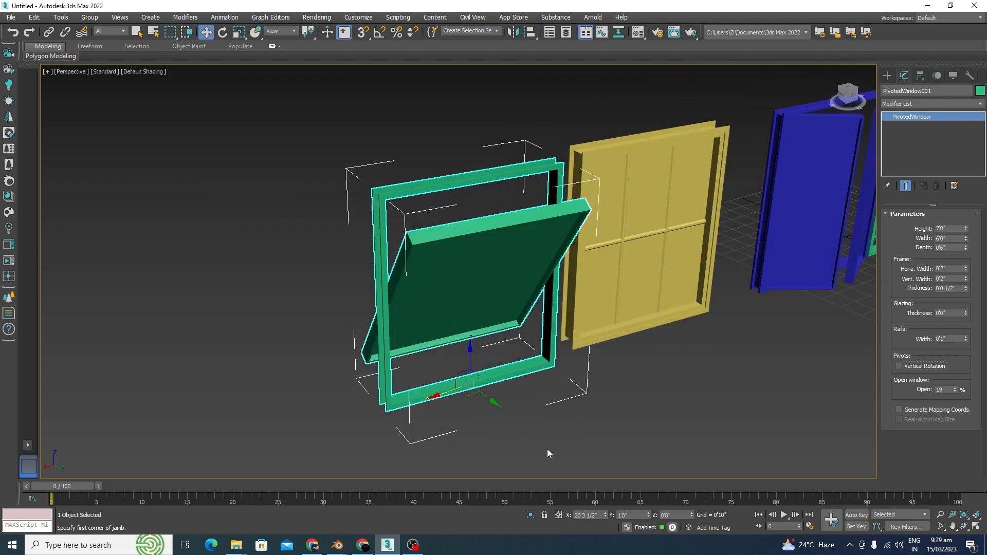
scroll(528, 390, "down", 4)
mouse_move(528, 390)
middle_mouse_down("alt")
mouse_move(500, 363)
mouse_move(514, 402)
middle_mouse_up("alt")
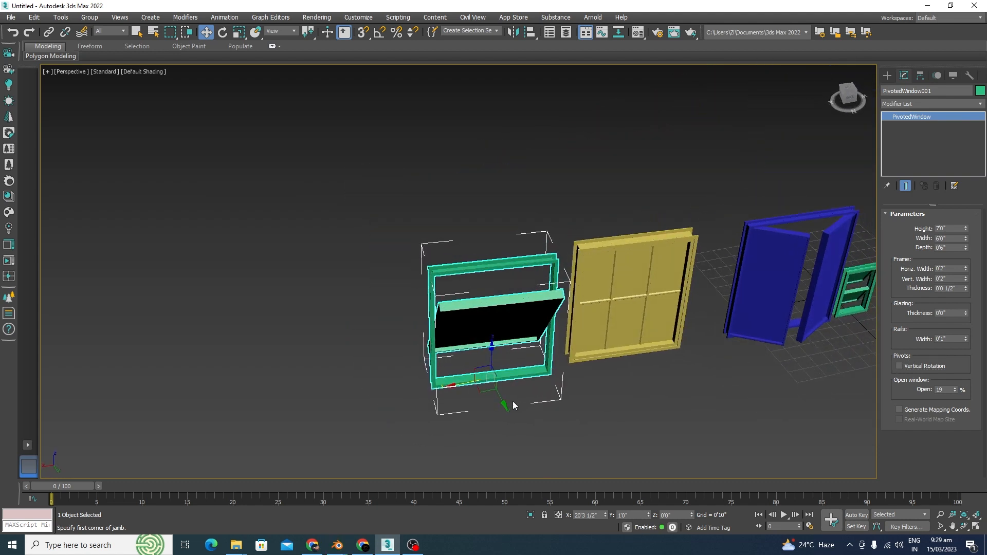
left_click(899, 367)
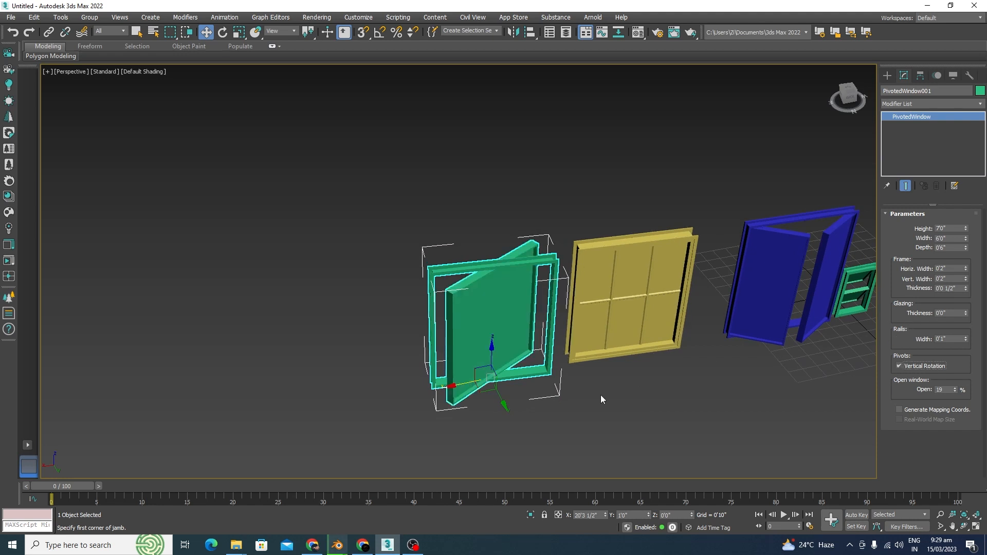
Set the pivoted window's opening to 21%
mouse_move(601, 395)
middle_mouse_down("alt")
mouse_move(536, 380)
mouse_move(590, 388)
middle_mouse_up("alt")
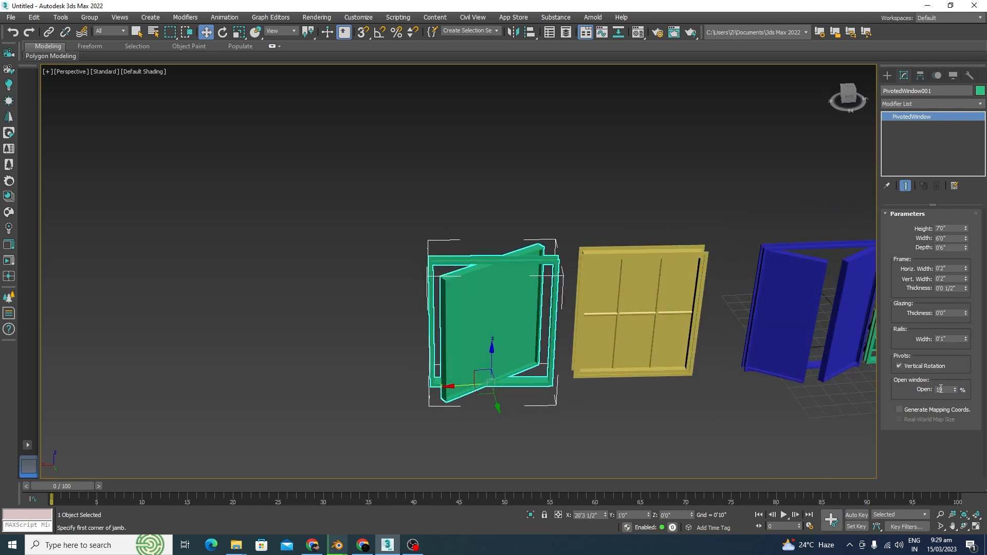
left_click_drag(957, 392, 959, 391)
scroll(558, 382, "down", 5)
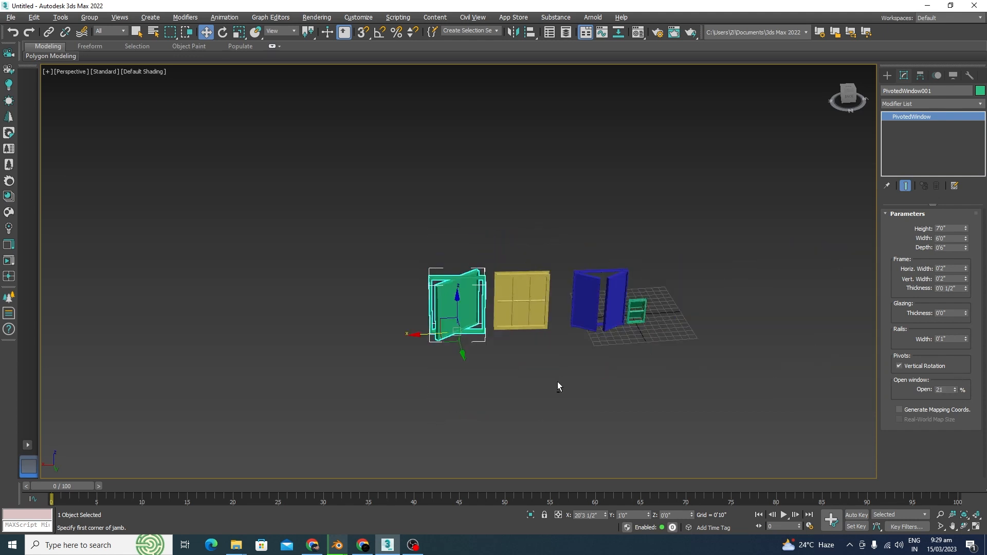
middle_click_drag(548, 370, 571, 362, "alt")
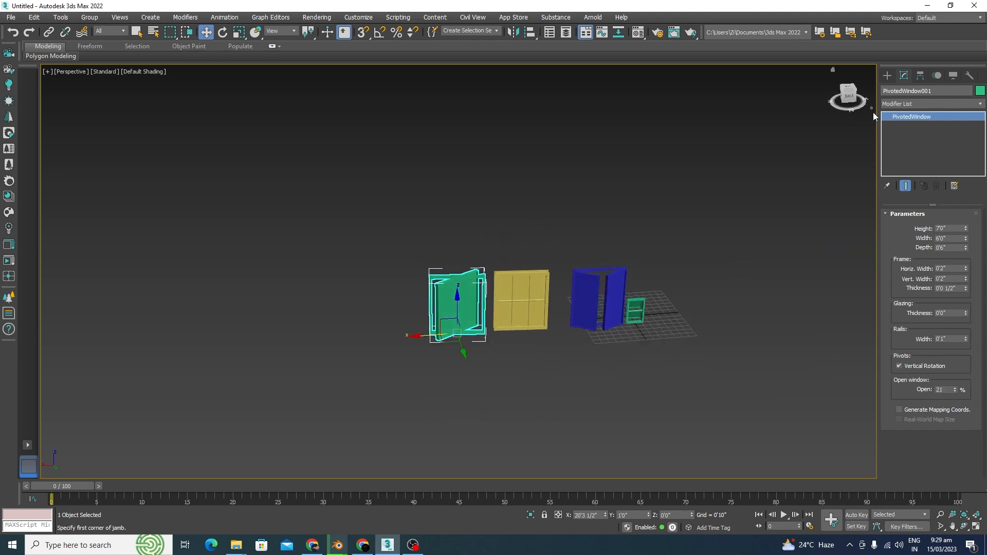
Create a projected window beside the pivoted window, about 7'5" wide, 1'3" deep and 11'6" high
left_click(887, 75)
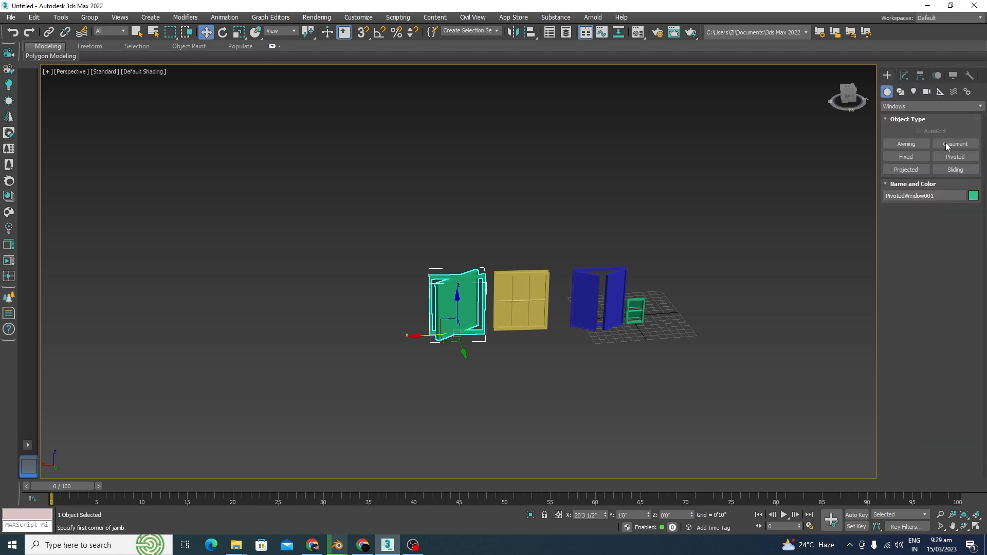
left_click(905, 170)
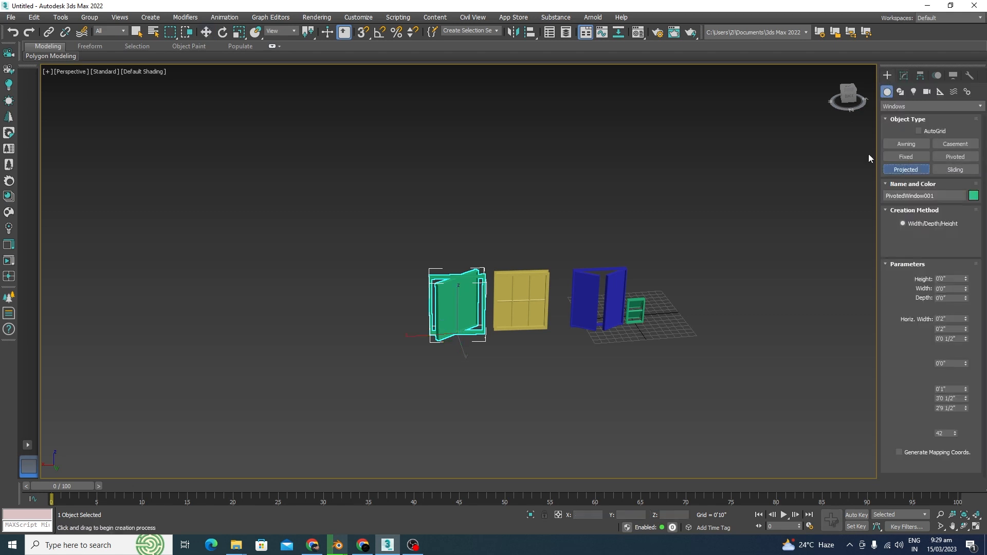
mouse_move(452, 329)
middle_mouse_down("alt")
mouse_move(479, 341)
mouse_move(443, 329)
middle_mouse_up("alt")
scroll(442, 329, "up", 5)
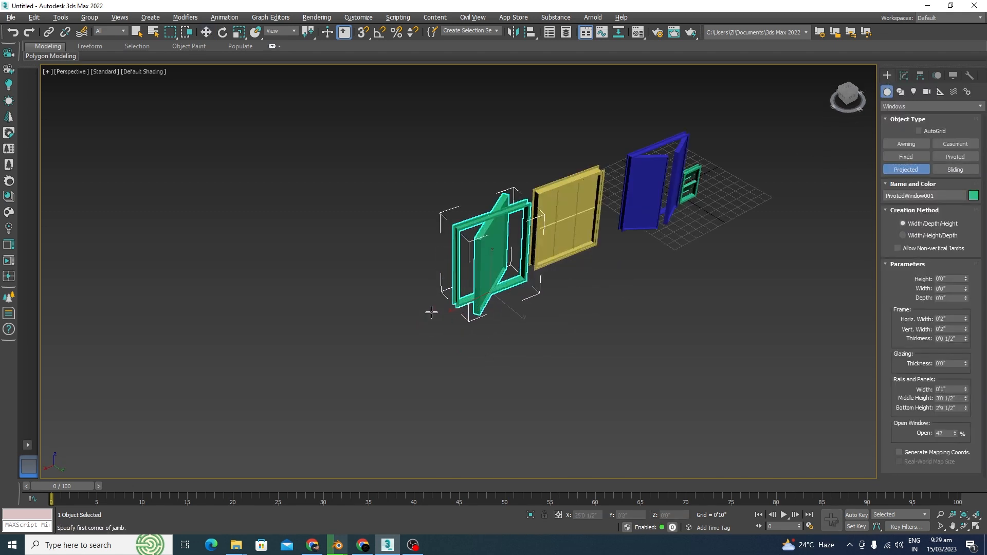
left_click_drag(432, 312, 331, 337)
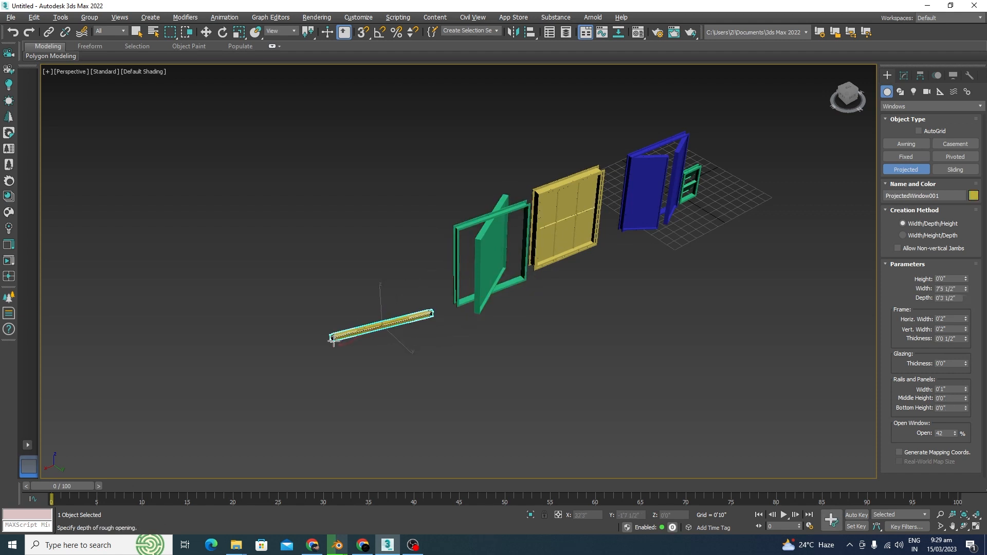
left_click(356, 340)
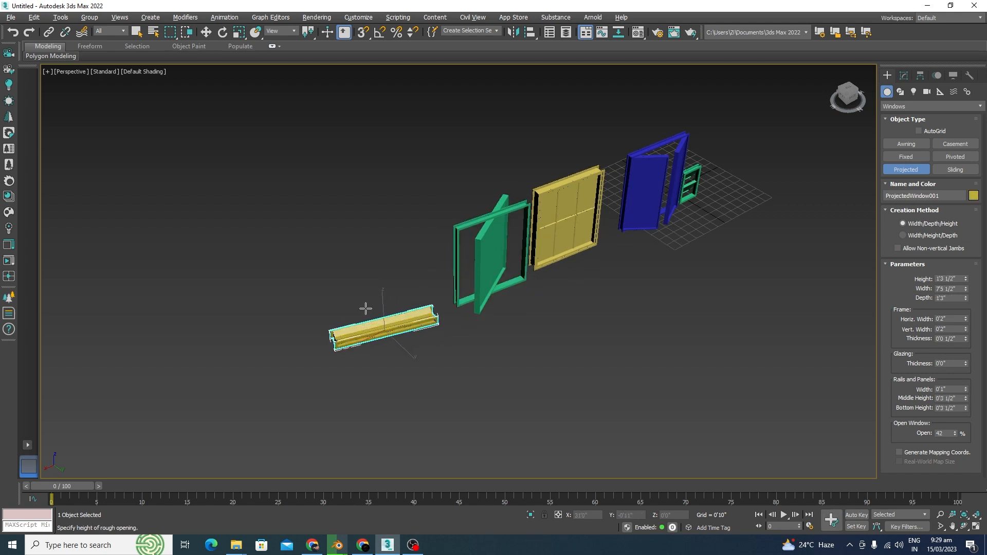
left_click(382, 179)
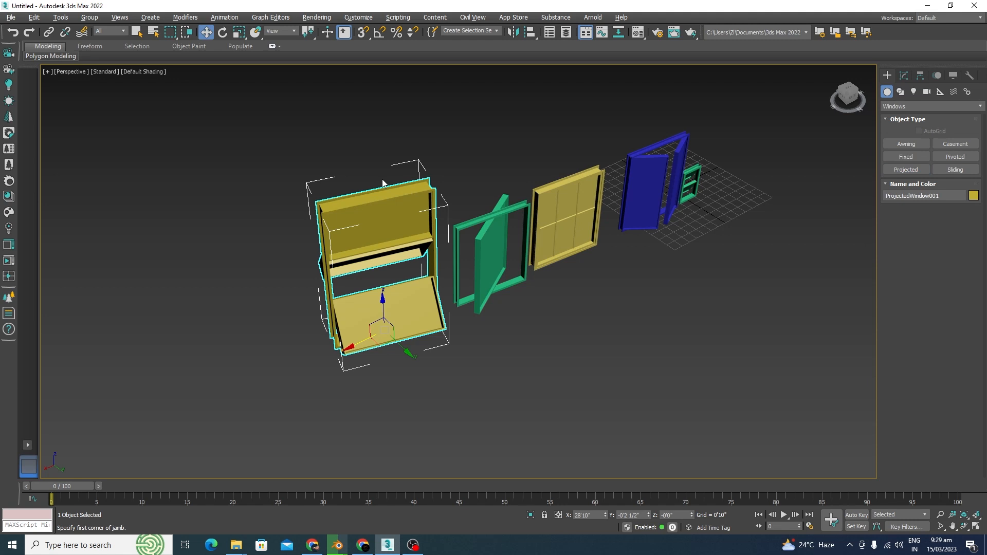
left_click(449, 420)
left_click(393, 205)
Set the projected window's height to 7'11" and its width to 5'
left_click(906, 77)
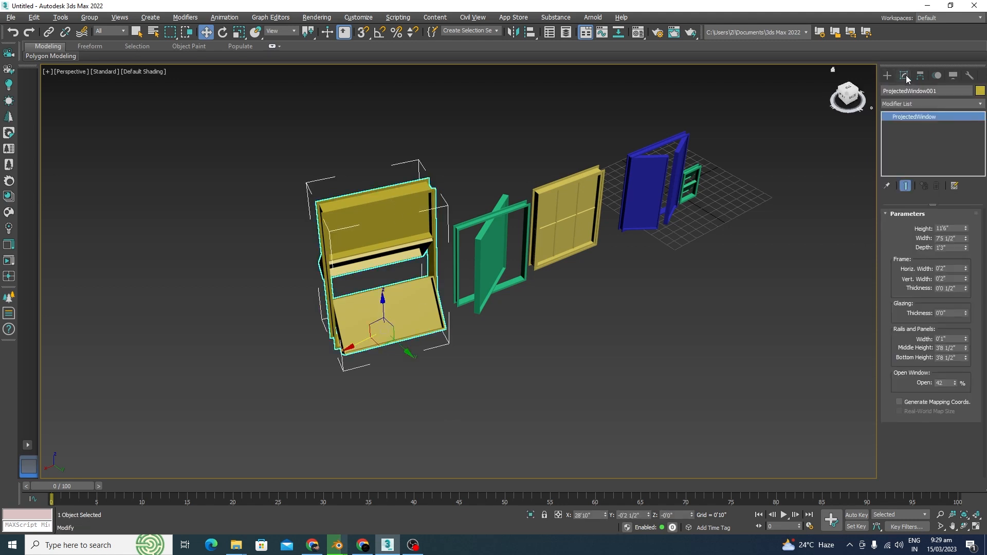
left_click(951, 228)
type("7'11")
key("Return")
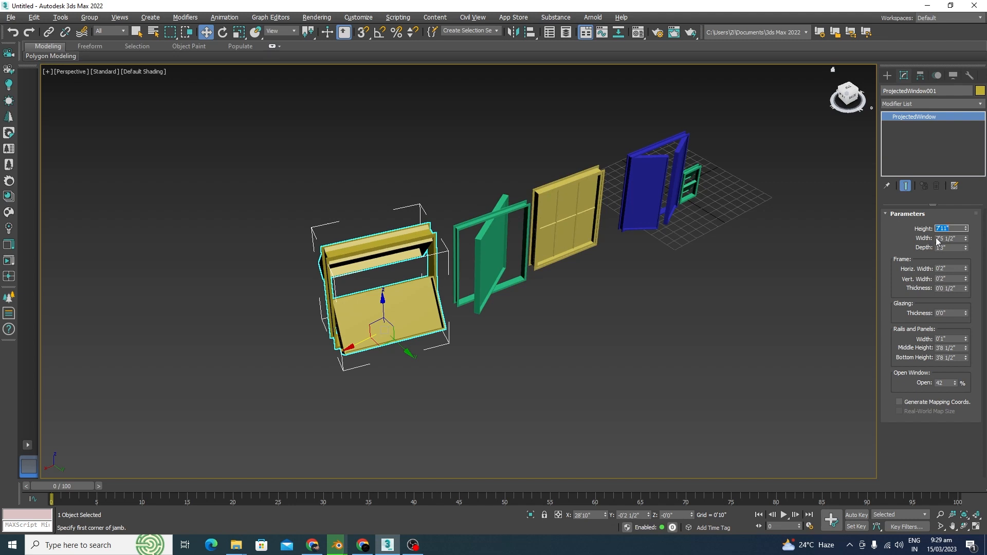
left_click(954, 239)
type("5'0\"")
key("Return")
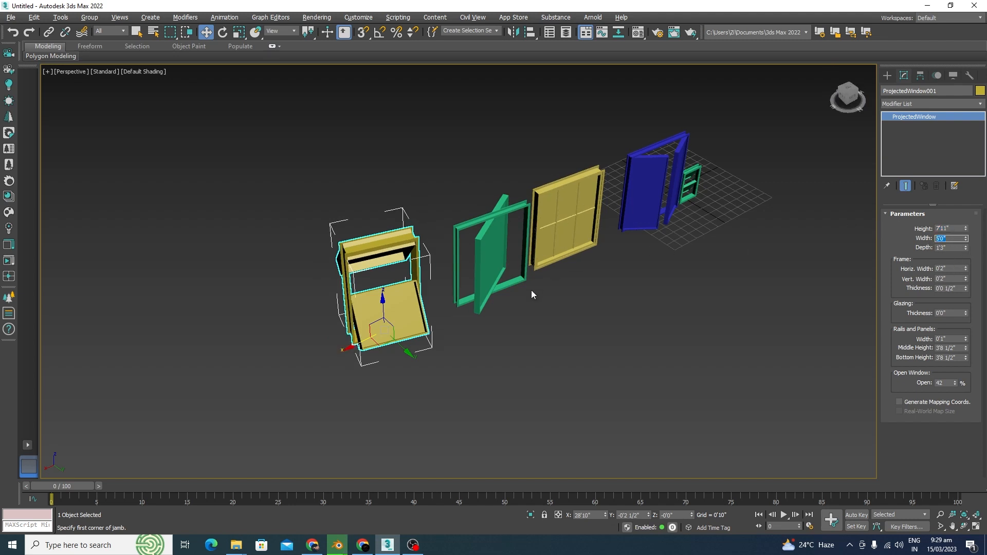
Set the projected window's depth to 6"
scroll(347, 246, "up", 5)
left_click_drag(949, 248, 907, 248)
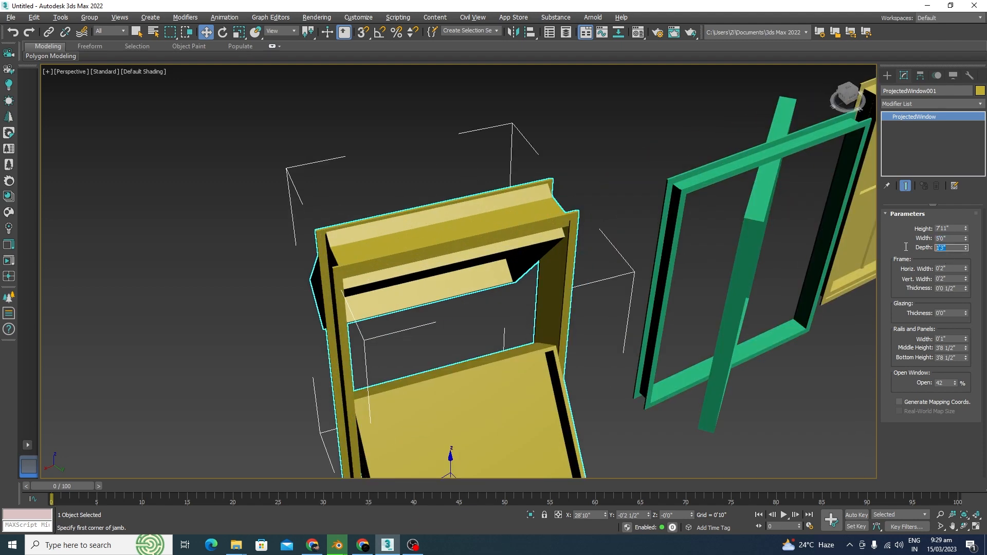
type(".5")
key("Return")
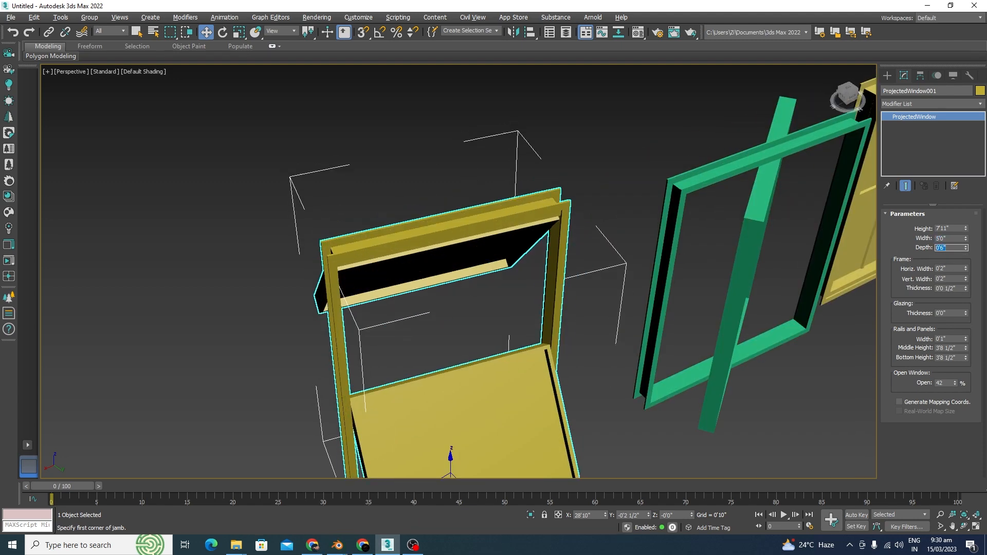
scroll(507, 313, "down", 3)
middle_click_drag(507, 313, 583, 337, "alt")
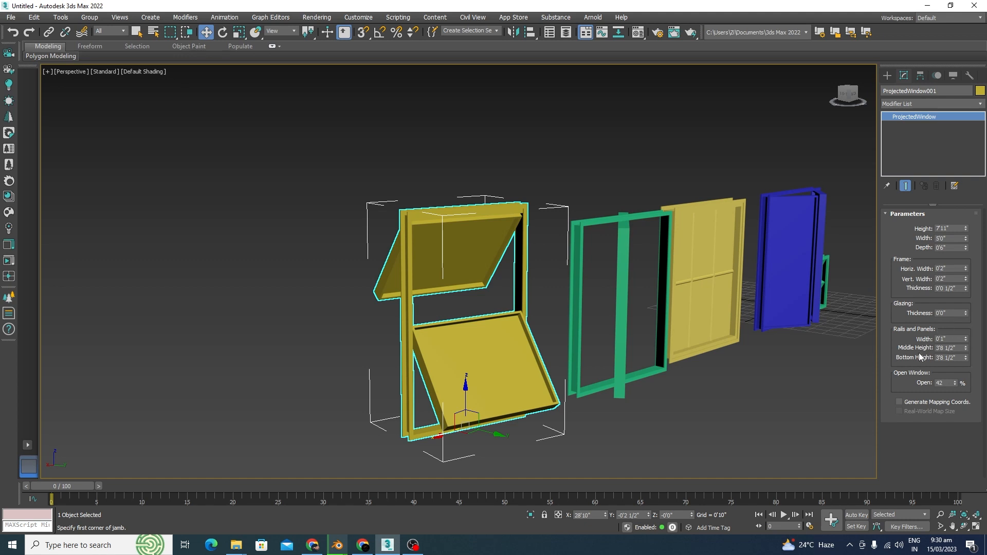
Set the projected window's middle panel height to 2', and reduce it to 1'
double_click(960, 349)
type("2'")
key("Return")
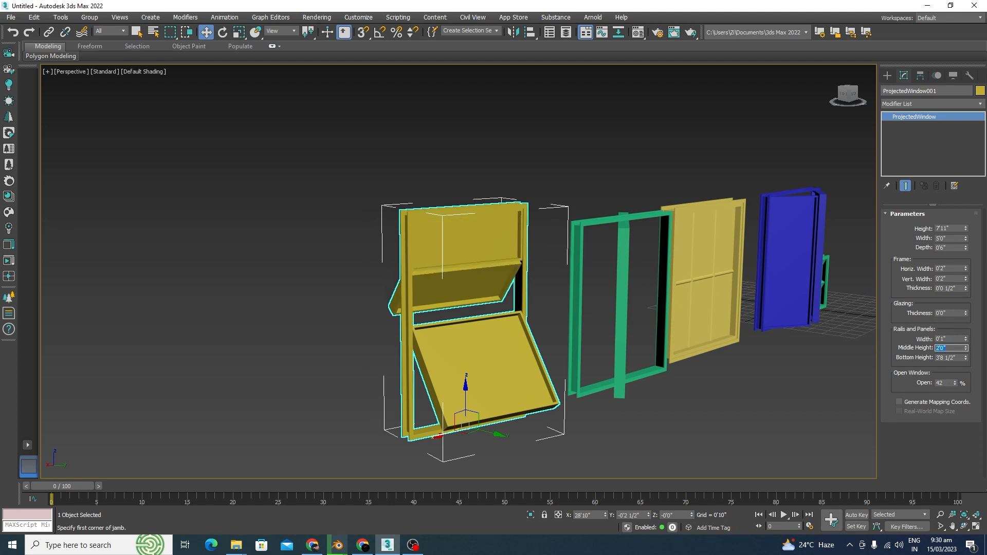
scroll(560, 241, "up", 3)
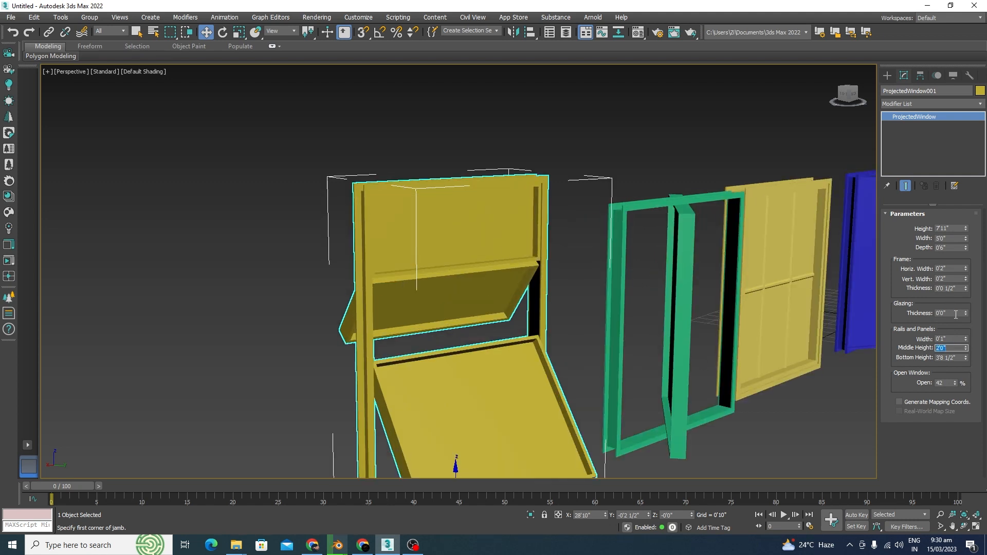
type("1'")
key("Return")
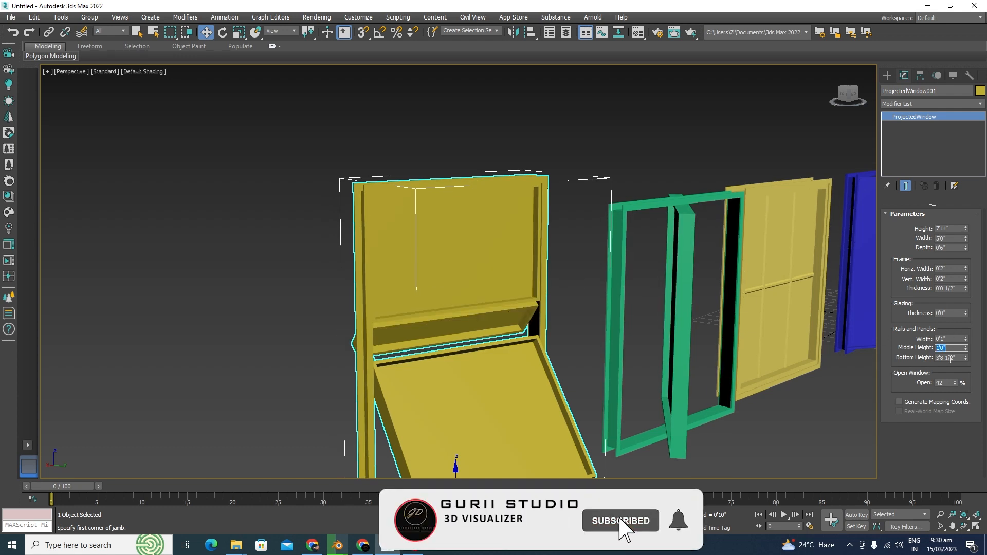
Set the projected window's bottom panel height to 2'
key("Tab")
type("2'")
key("Return")
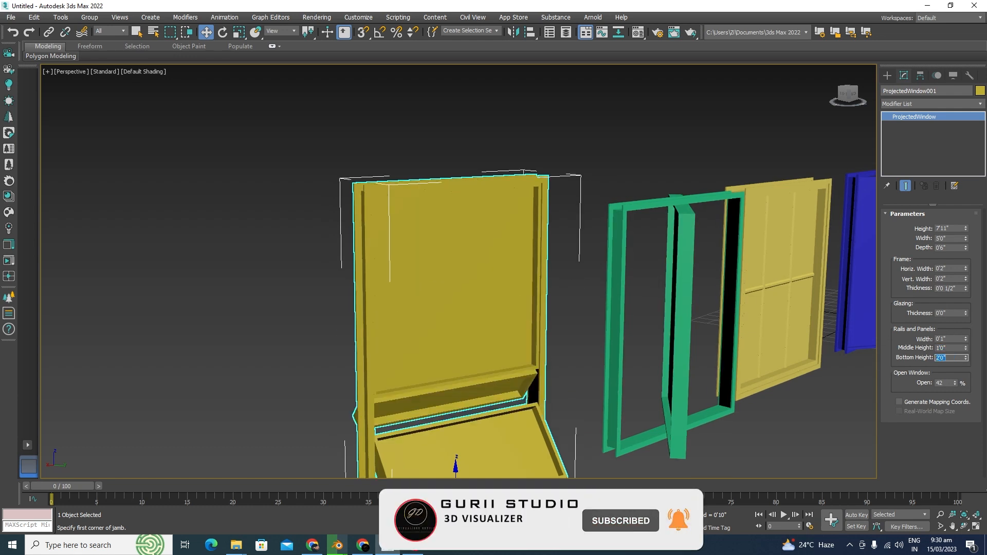
scroll(635, 180, "down", 5)
middle_click_drag(517, 276, 524, 299, "alt")
scroll(482, 242, "up", 4)
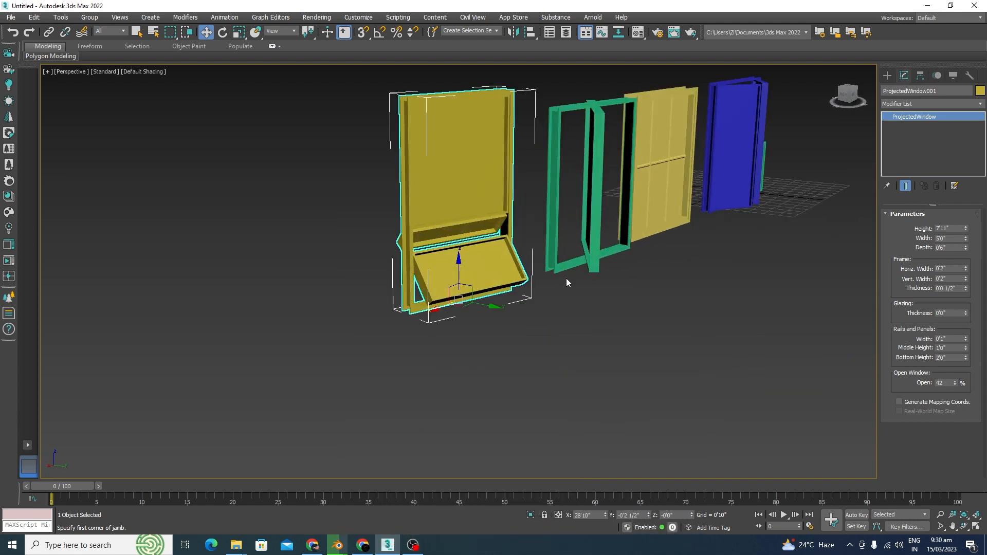
Set the projected window's middle panel height to 2'
double_click(953, 349)
type("2")
key("Return")
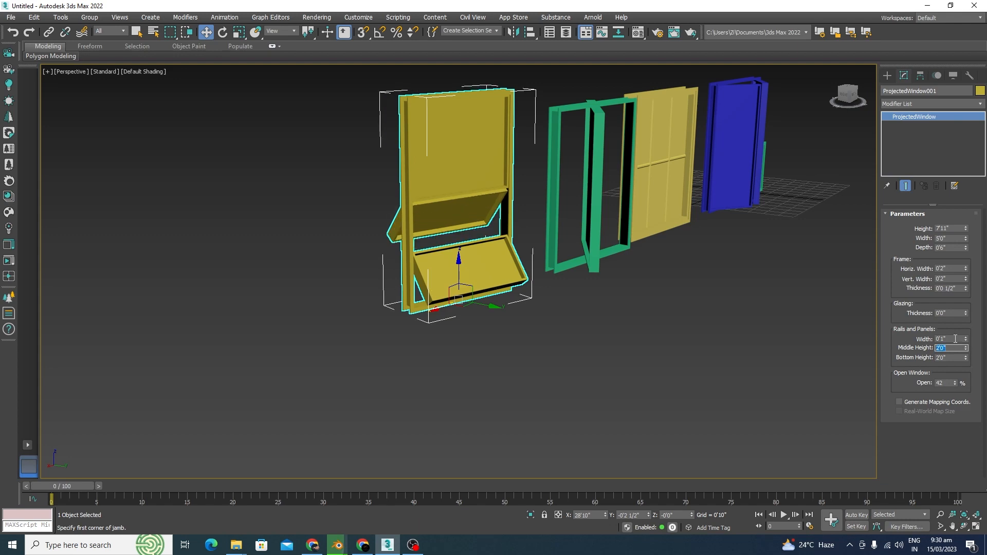
middle_click_drag(585, 306, 549, 289, "alt")
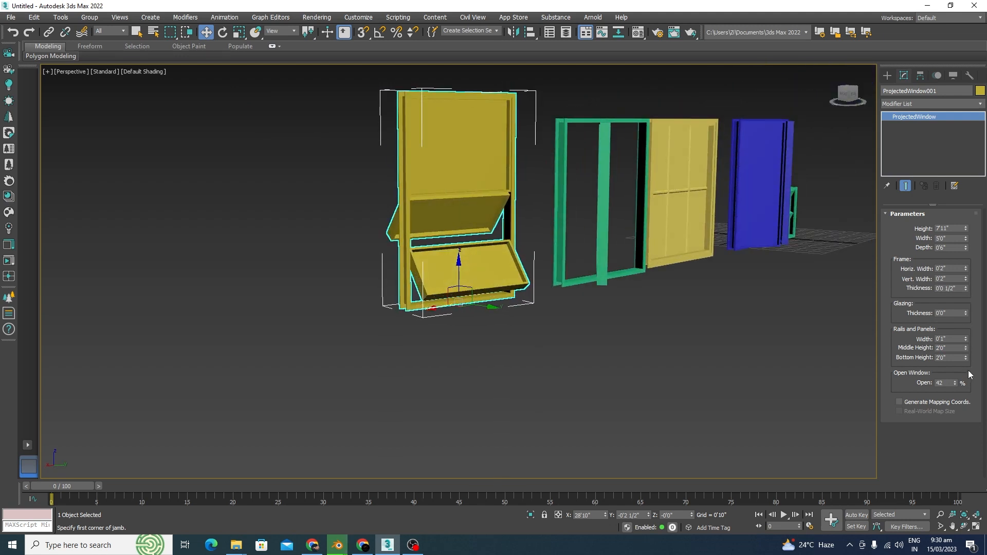
Reduce the projected window's opening to 37%
left_click(955, 385)
left_click_drag(957, 390, 957, 389)
mouse_move(534, 334)
middle_mouse_down("alt")
mouse_move(700, 336)
mouse_move(541, 351)
mouse_move(535, 322)
mouse_move(546, 348)
mouse_move(531, 335)
middle_mouse_up("alt")
scroll(531, 335, "up", 2)
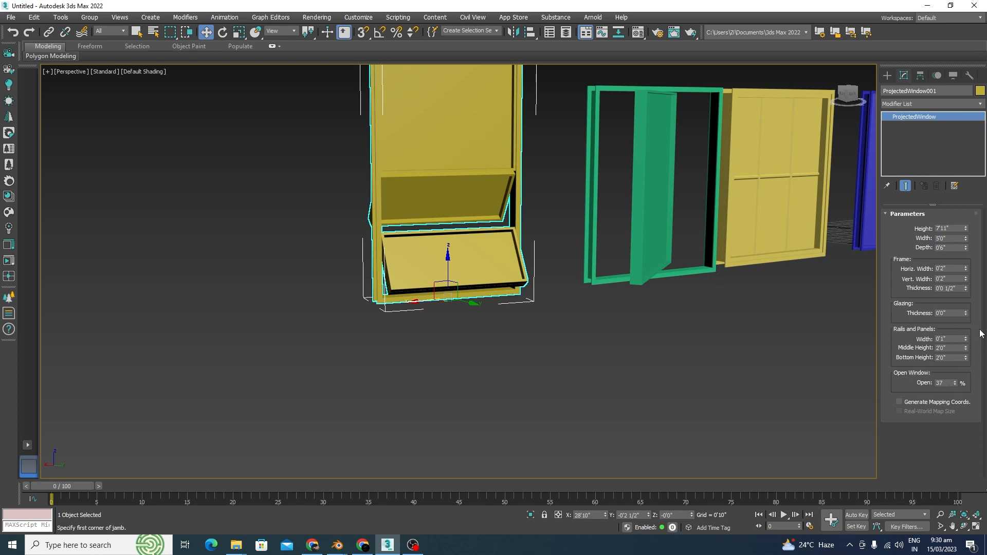
Create a sliding window beside the projected window, about 6'5" wide, 1'0 1/2" deep and 9'1 1/2" high
left_click(888, 76)
left_click(956, 170)
scroll(570, 309, "down", 5)
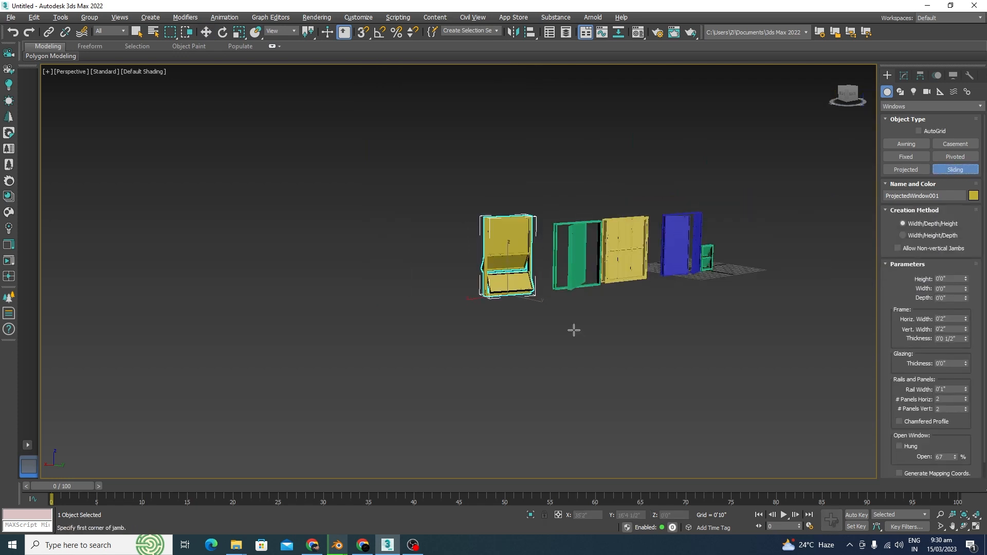
middle_click_drag(573, 330, 592, 365, "alt")
scroll(453, 257, "up", 3)
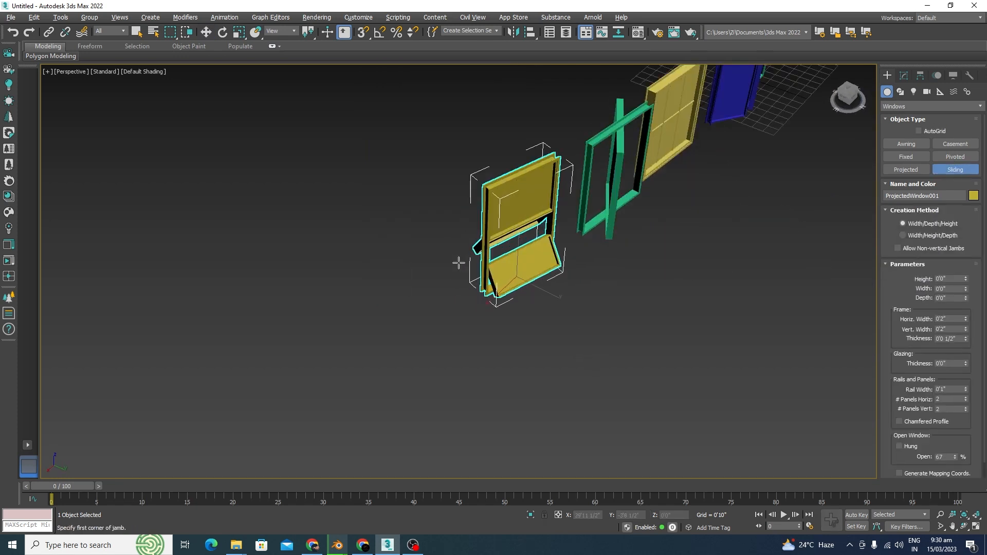
left_click_drag(449, 324, 355, 377)
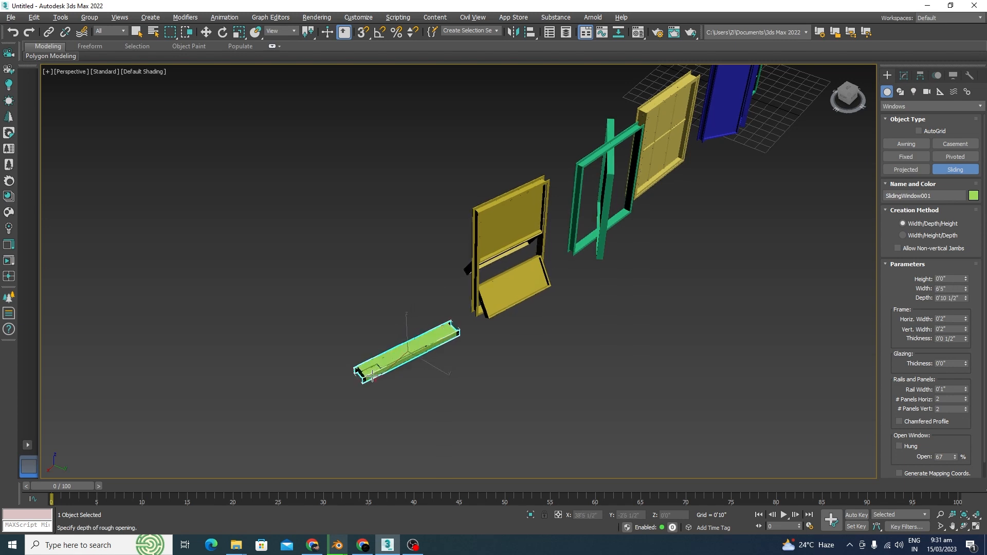
left_click(373, 378)
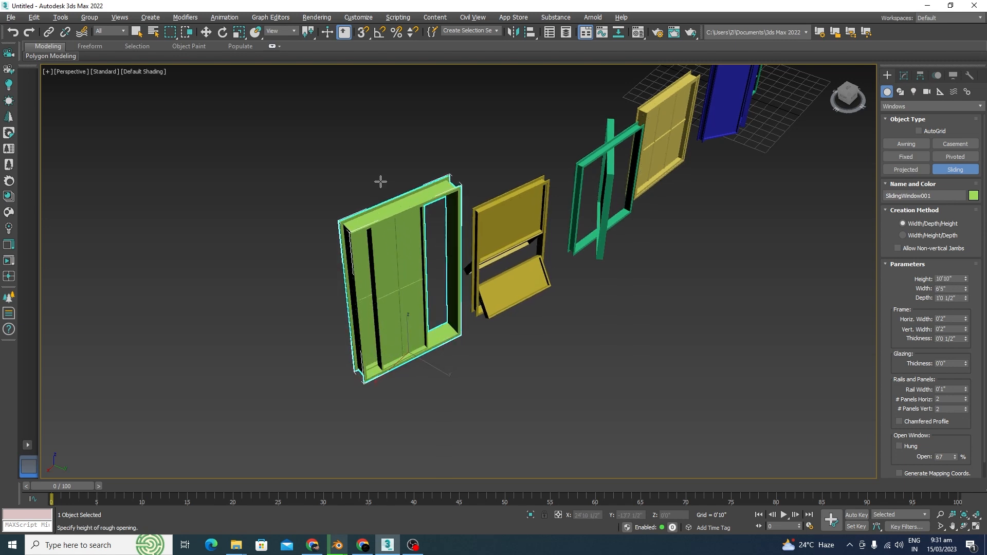
left_click(388, 213)
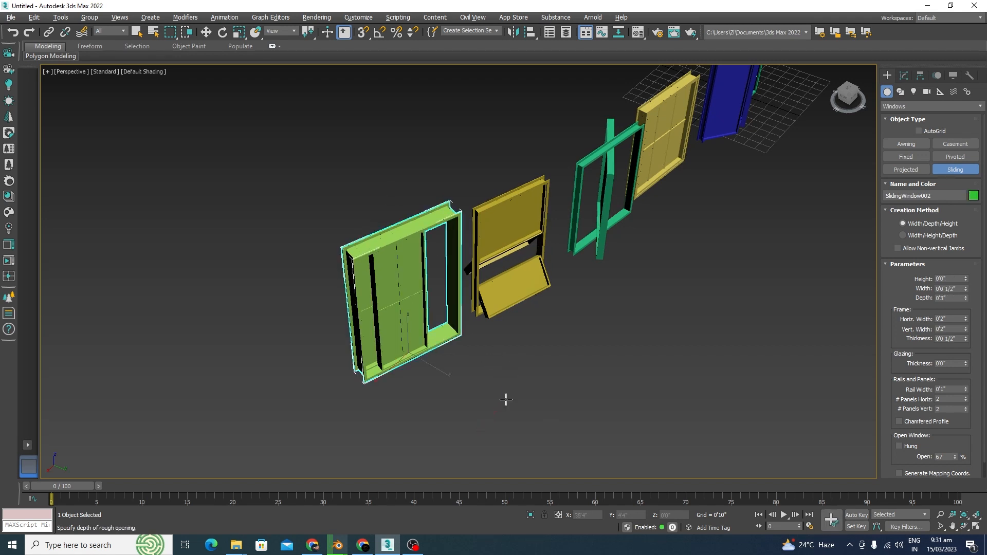
key("w")
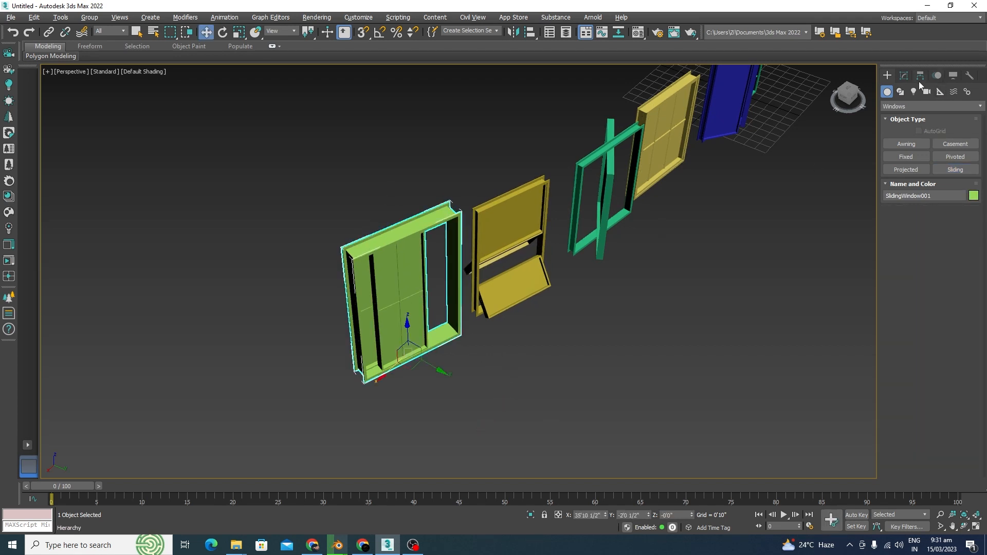
Set the sliding window's height to 7' and its width to 5'
left_click(905, 75)
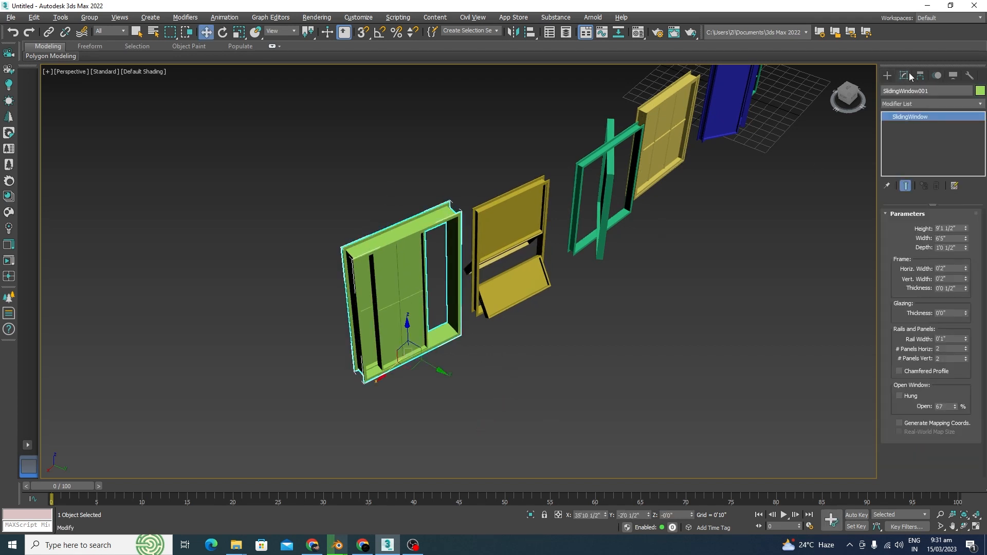
double_click(959, 230)
type("7")
key("Return")
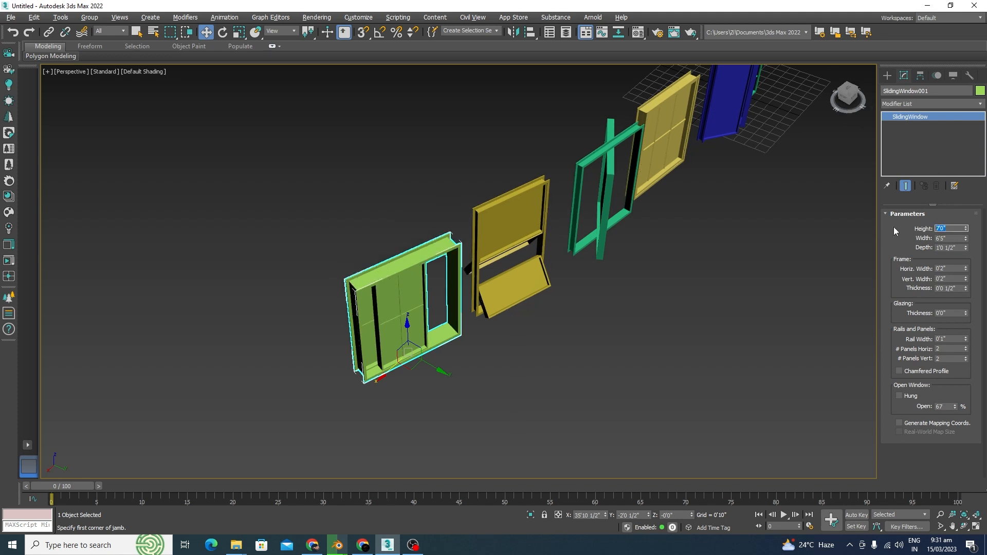
left_click_drag(955, 241, 873, 229)
type("5")
key("Return")
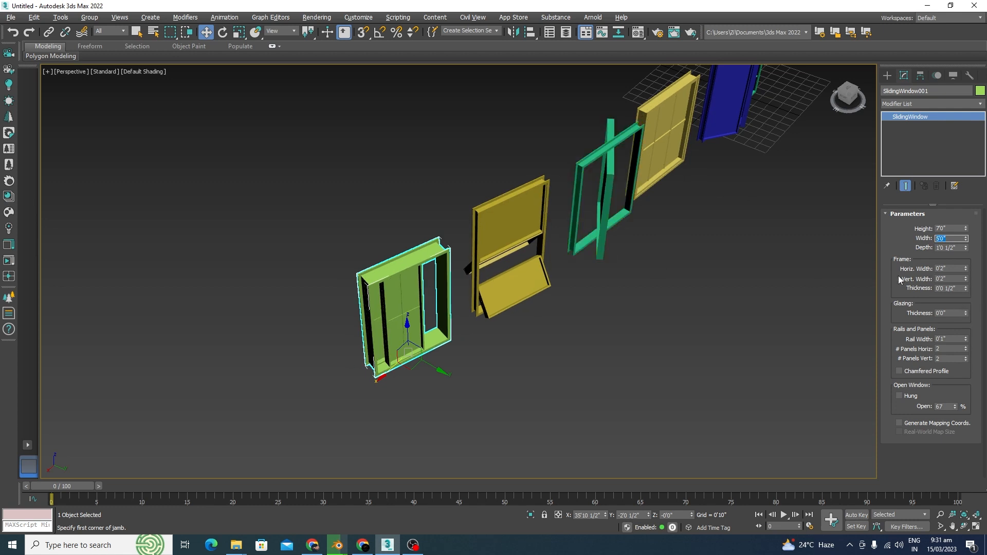
Set the sliding window's depth to 6"
left_click_drag(956, 248, 901, 249)
type(".5")
key("Return")
scroll(458, 264, "up", 5)
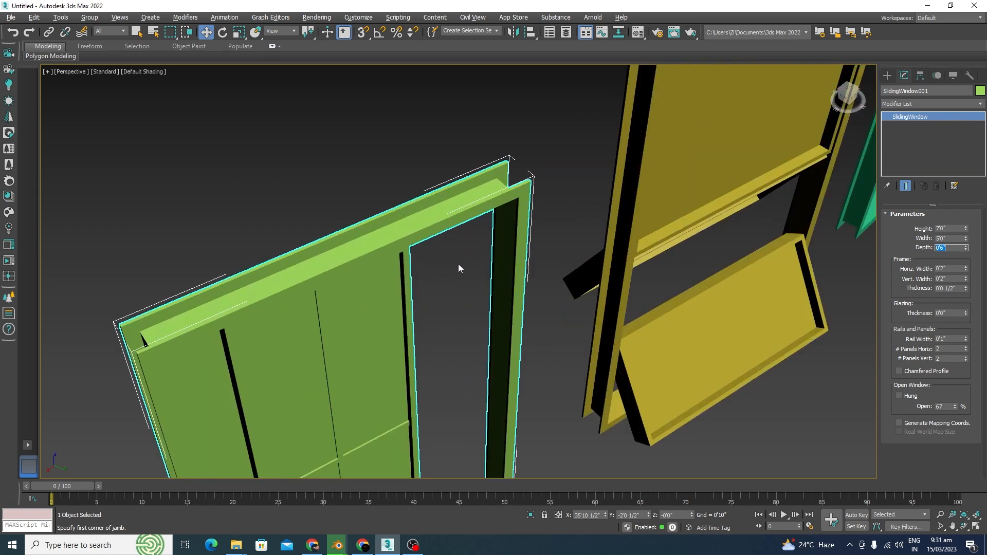
scroll(458, 264, "down", 3)
middle_click_drag(458, 264, 524, 329, "alt")
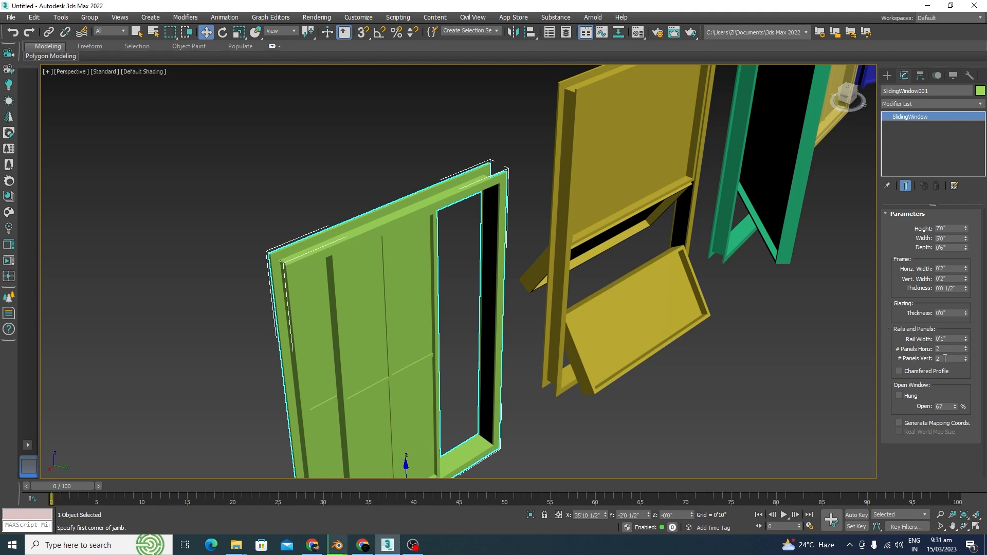
Try 3 horizontal panels on the sliding window, return to 2, and set its vertical panels to 3
left_click(965, 349)
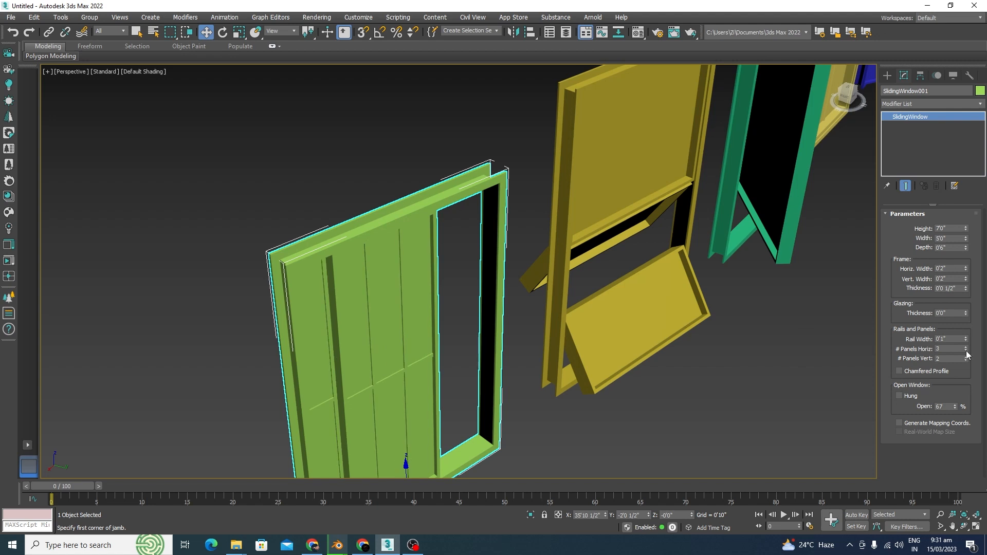
left_click(966, 352)
scroll(354, 376, "down", 5)
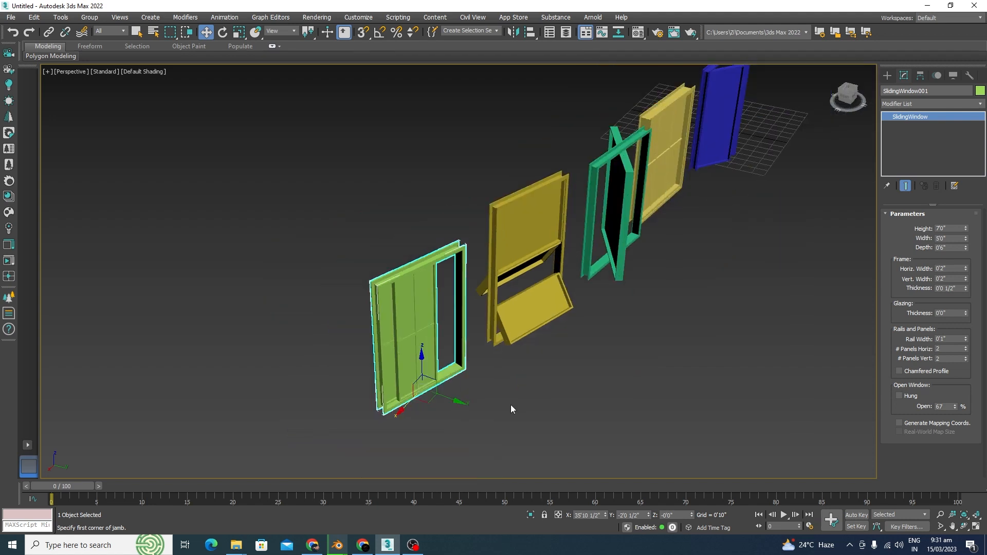
scroll(417, 379, "up", 3)
left_click(966, 357)
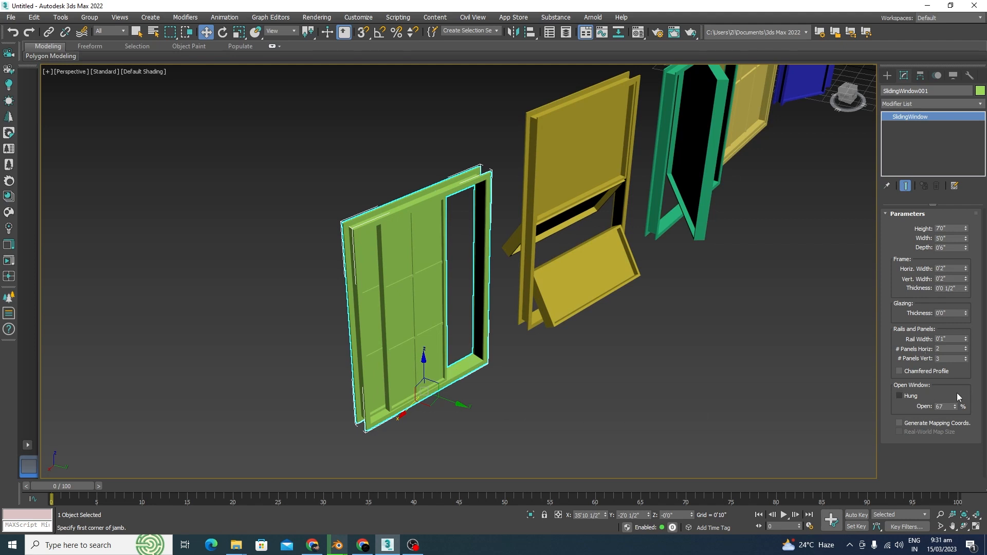
Turn on the chamfered profile for the sliding window's rails and inspect the rail edges up close, briefly in wireframe
scroll(396, 347, "up", 8)
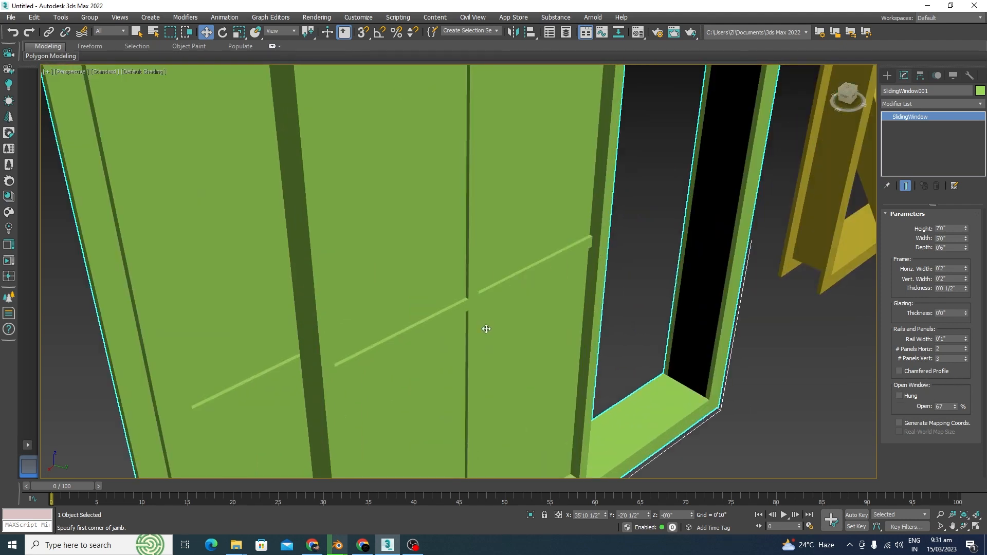
left_click(900, 372)
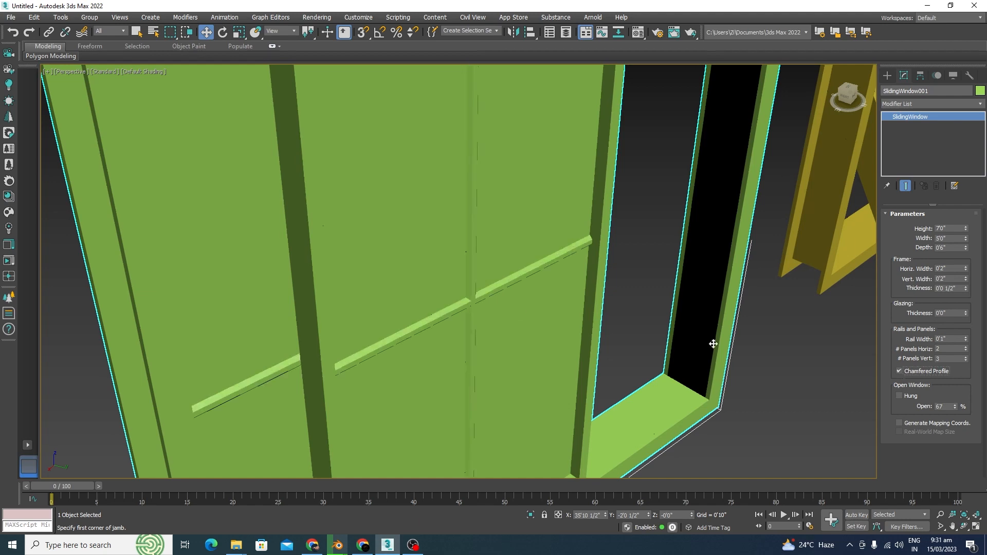
scroll(474, 288, "up", 3)
scroll(549, 289, "down", 2)
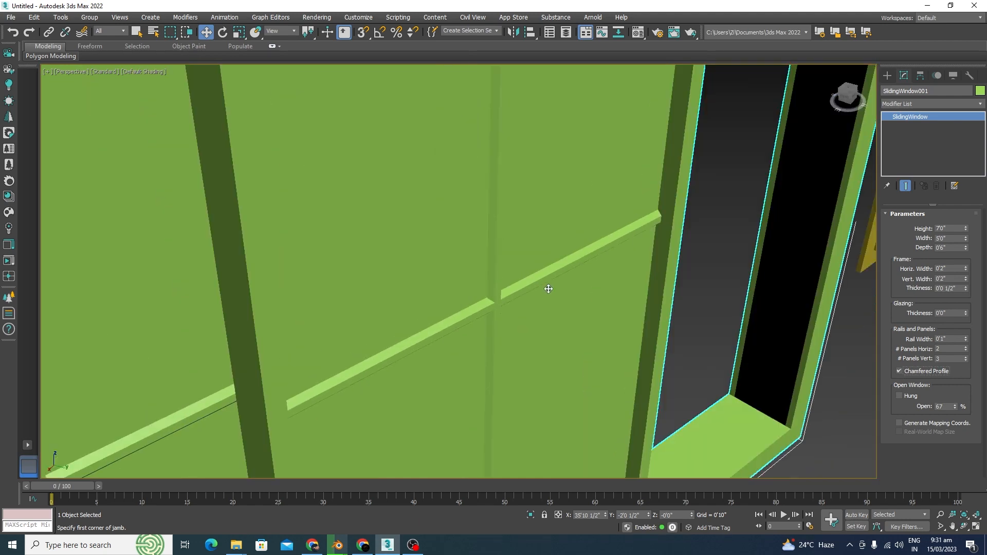
key("F3")
key("F3")
scroll(580, 260, "down", 3)
middle_click_drag(578, 381, 556, 380, "alt")
scroll(556, 380, "down", 5)
middle_click_drag(631, 388, 574, 379, "alt")
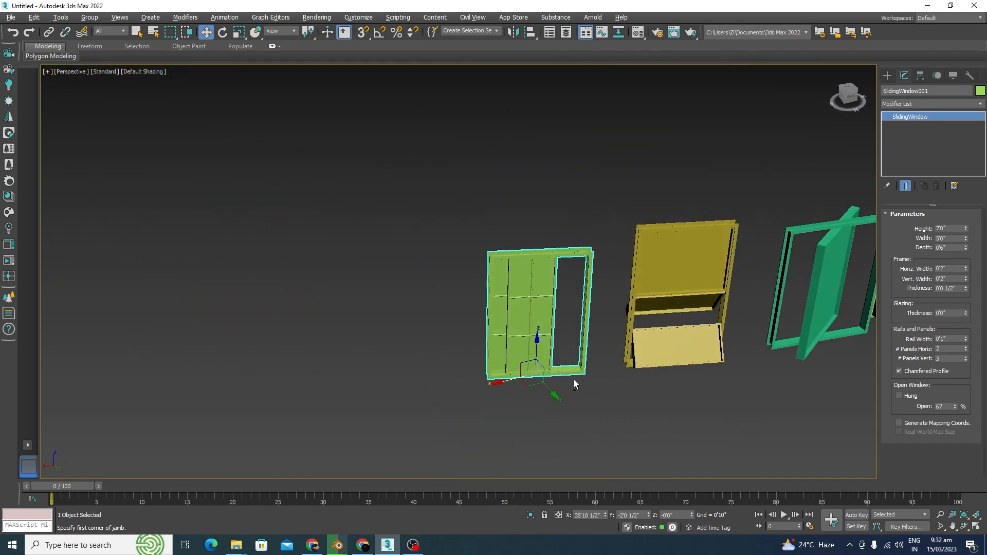
Turn on the sliding window's Hung option to compare vertical with sideways sliding, and turn it back off
scroll(568, 333, "up", 4)
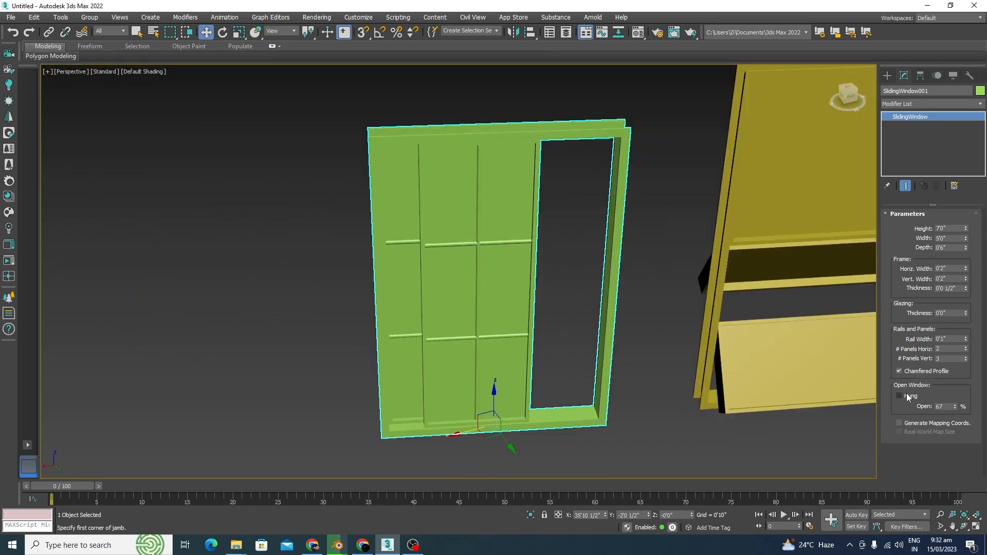
middle_click_drag(554, 315, 569, 320, "alt")
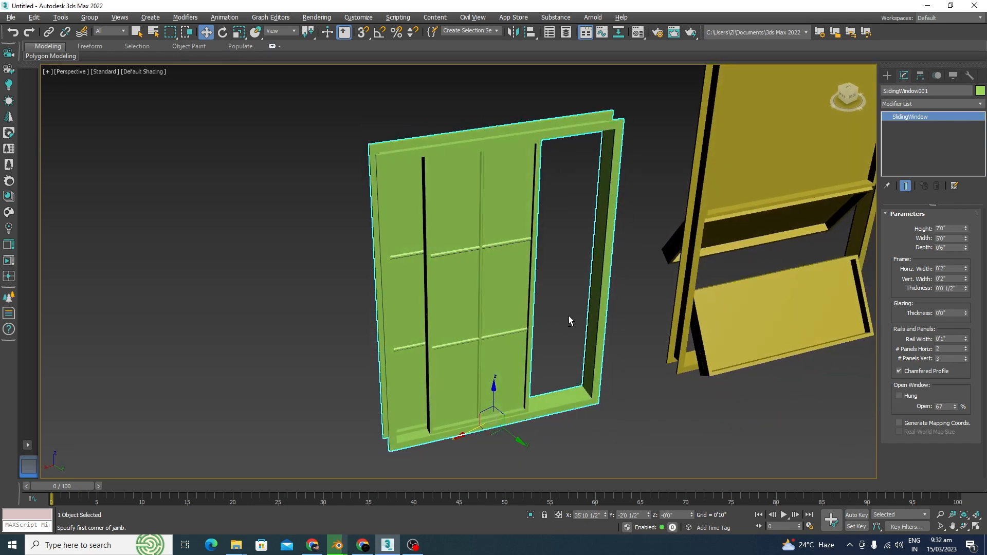
left_click(900, 396)
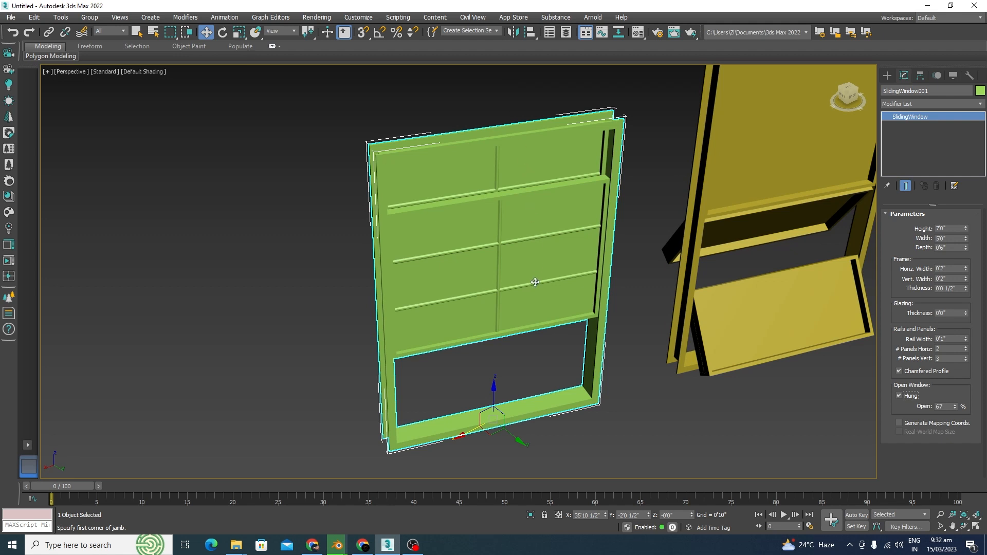
middle_click_drag(535, 282, 533, 287, "alt")
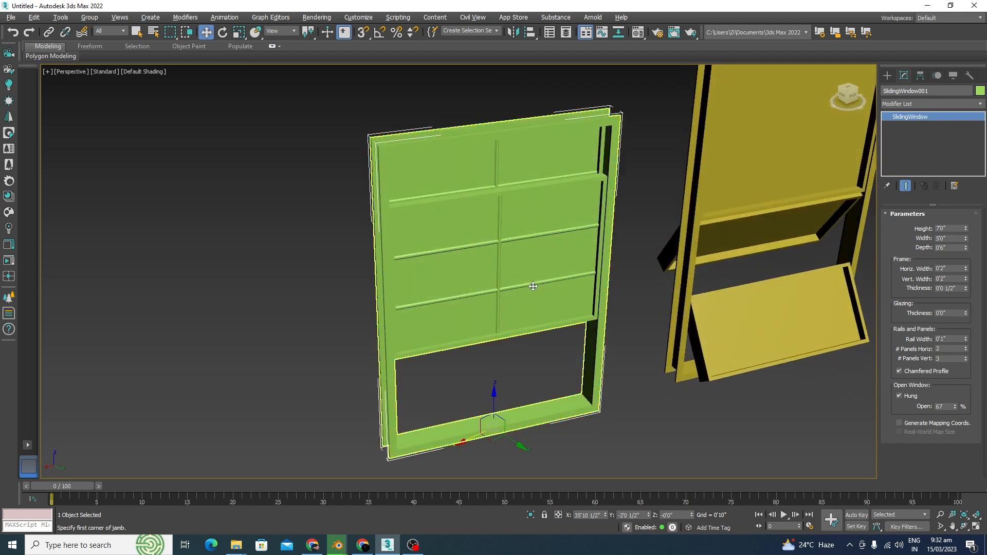
left_click(900, 396)
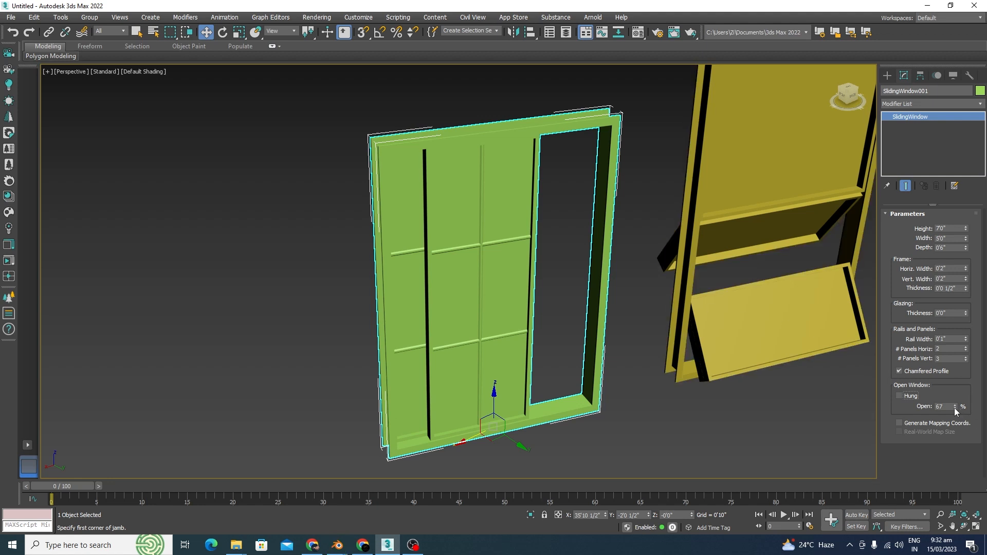
Reduce the sliding window's opening to 12%
left_click_drag(954, 408, 955, 436)
middle_click_drag(528, 278, 511, 307, "alt")
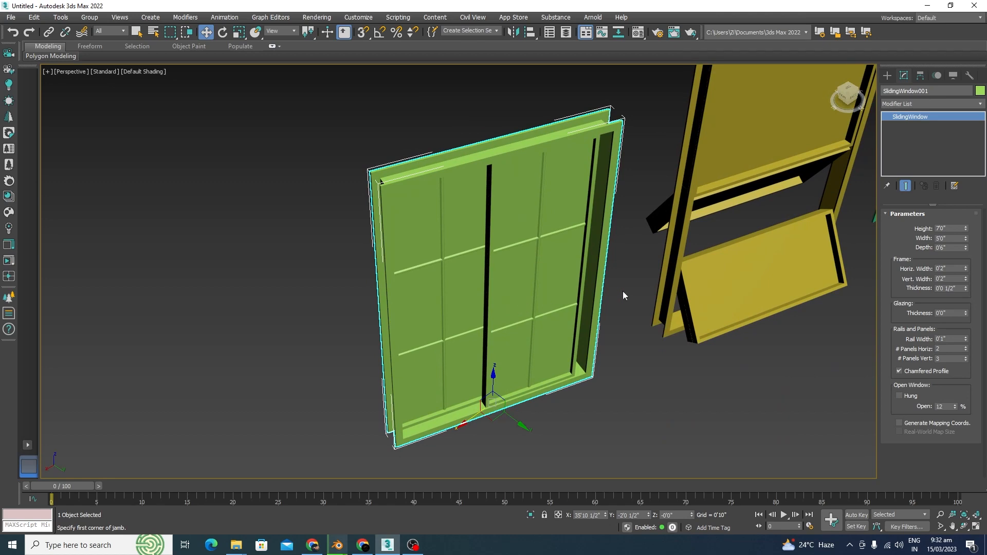
Deselect the sliding window and review the whole row of six window types from the front and back
scroll(669, 314, "down", 5)
middle_click_drag(692, 328, 564, 304, "alt")
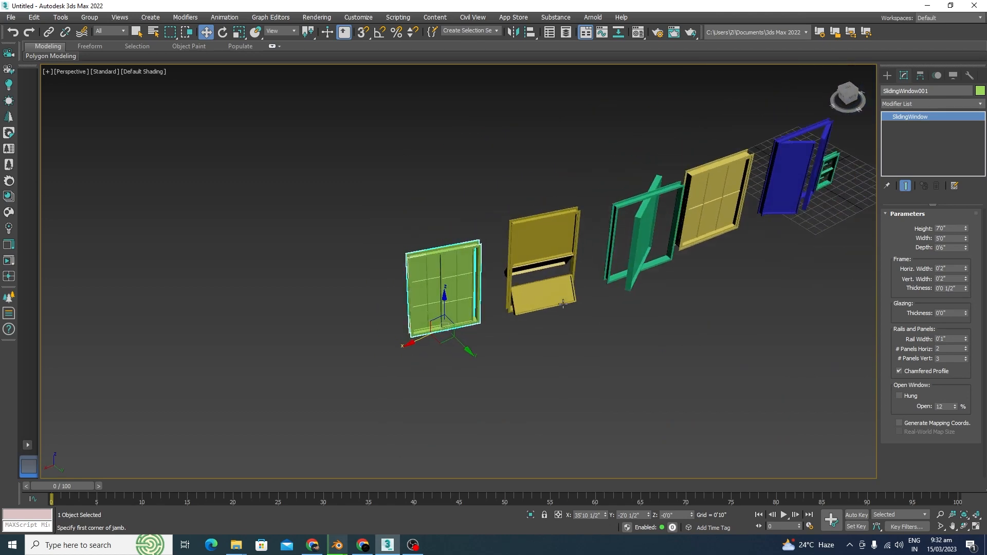
scroll(563, 303, "down", 3)
middle_click_drag(741, 338, 681, 238, "alt")
left_click(677, 258)
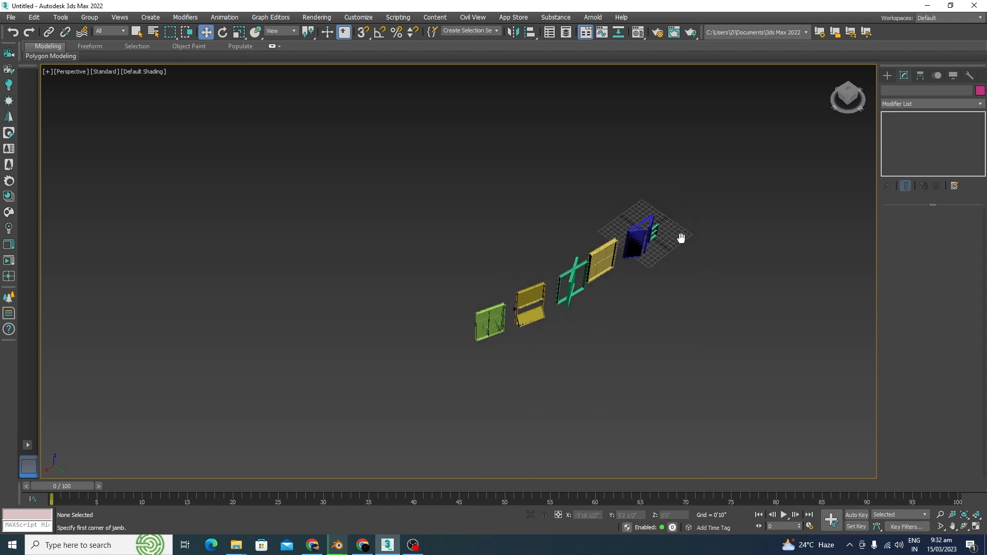
scroll(668, 247, "up", 5)
scroll(647, 289, "down", 6)
middle_click_drag(646, 288, 492, 291, "alt")
scroll(408, 360, "up", 3)
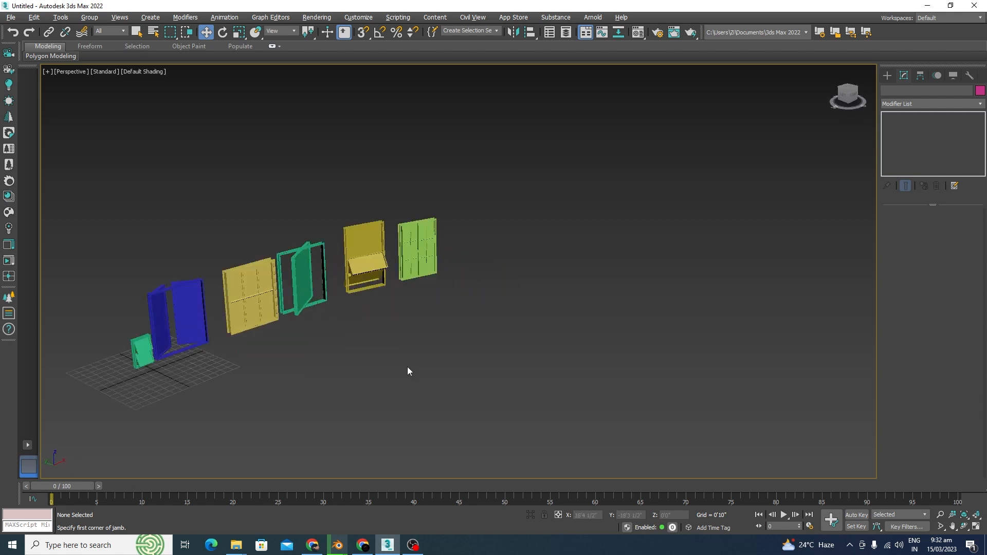
middle_click_drag(407, 366, 529, 393, "alt")
scroll(483, 381, "down", 3)
scroll(534, 411, "up", 3)
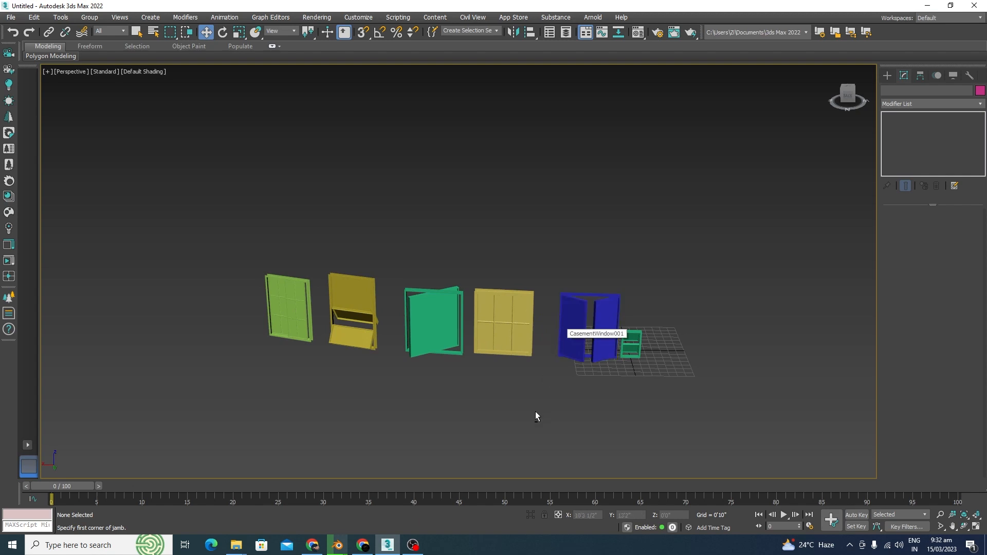